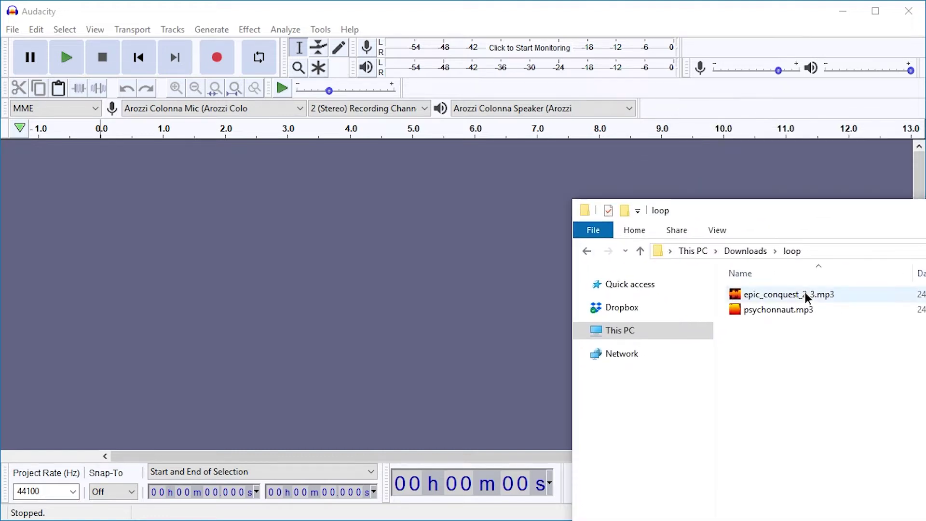
# - Import epic_conquest_2_3.mp3 into the empty project and select the whole clip
pyautogui.moveTo(771, 295); pyautogui.dragTo(287, 291)
pyautogui.hotkey('alt', 'Tab')
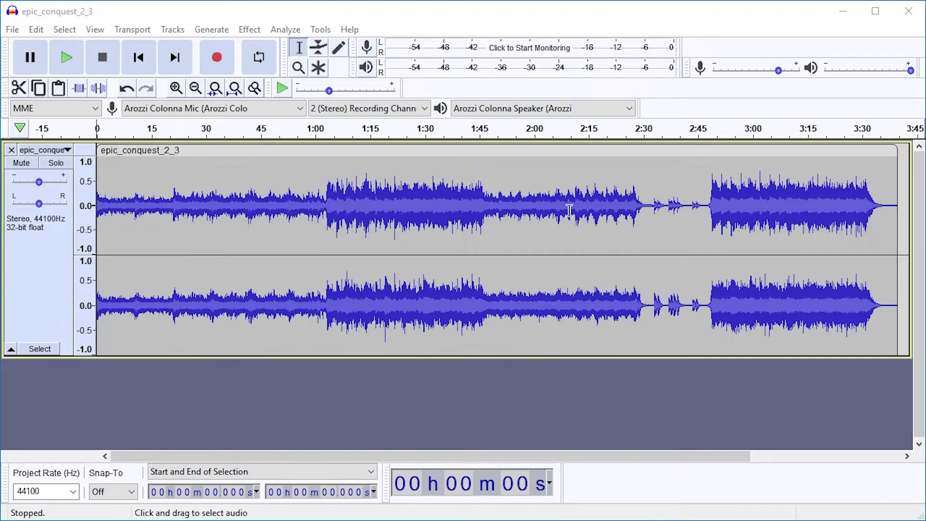
pyautogui.doubleClick(210, 222)
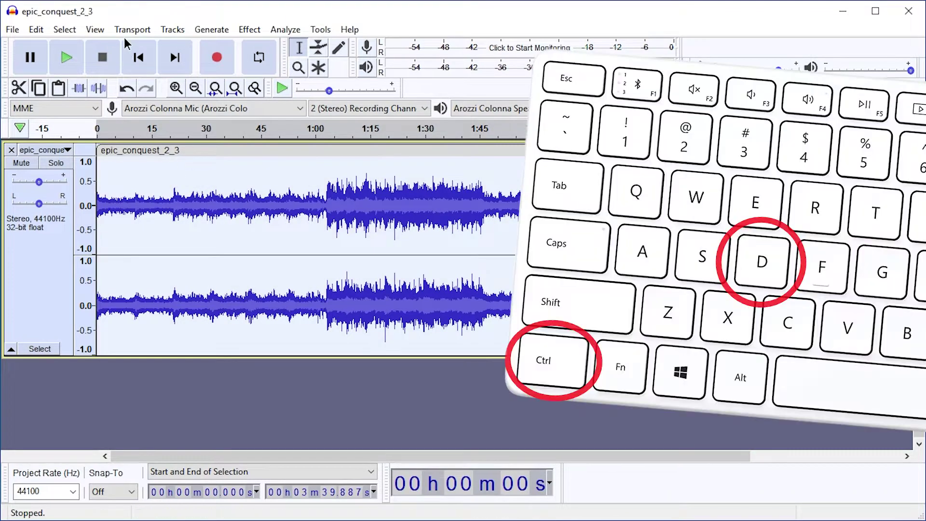
# - Duplicate the track into a second identical copy using Edit > Duplicate
pyautogui.hotkey('ctrl', 'd')
pyautogui.hotkey('ctrl', 'z')
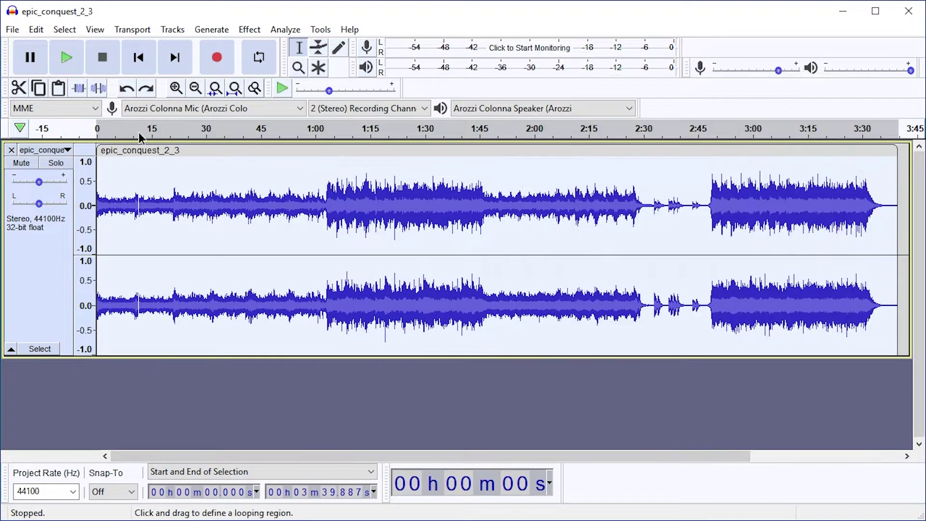
pyautogui.click(36, 29)
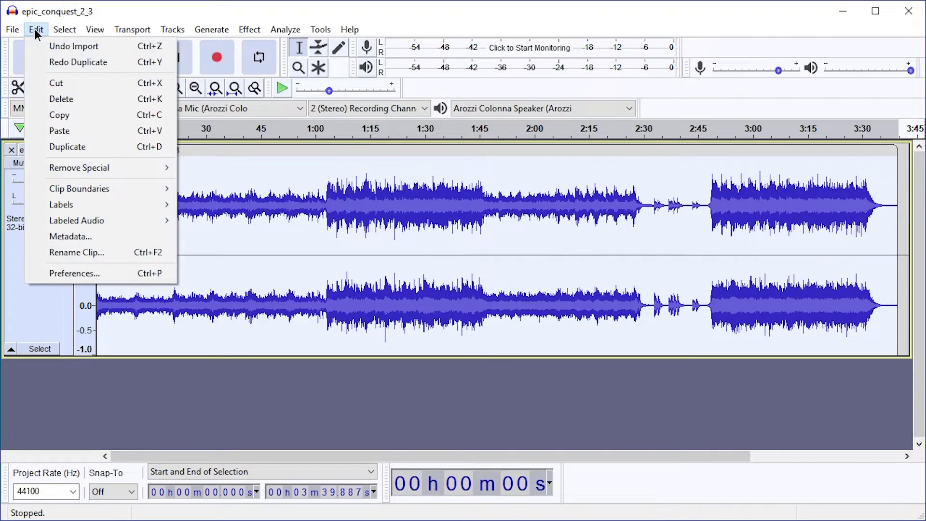
pyautogui.click(144, 155)
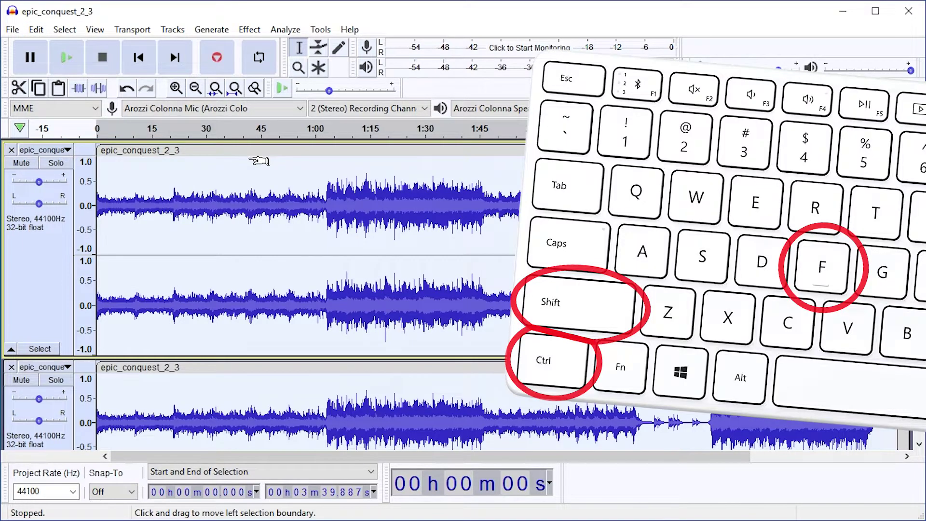
# - Fit both tracks to the window height
pyautogui.hotkey('ctrl', 'shift', 'f')
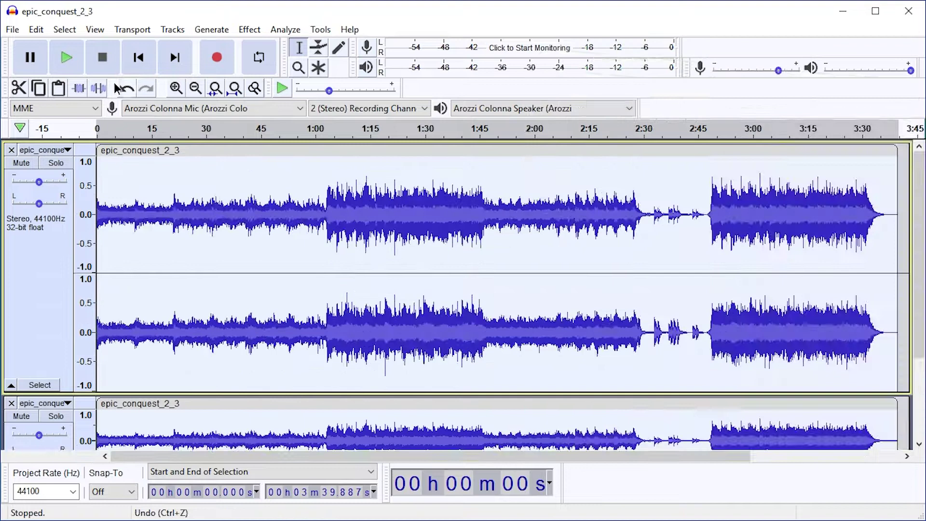
pyautogui.click(92, 30)
pyautogui.moveTo(137, 62)
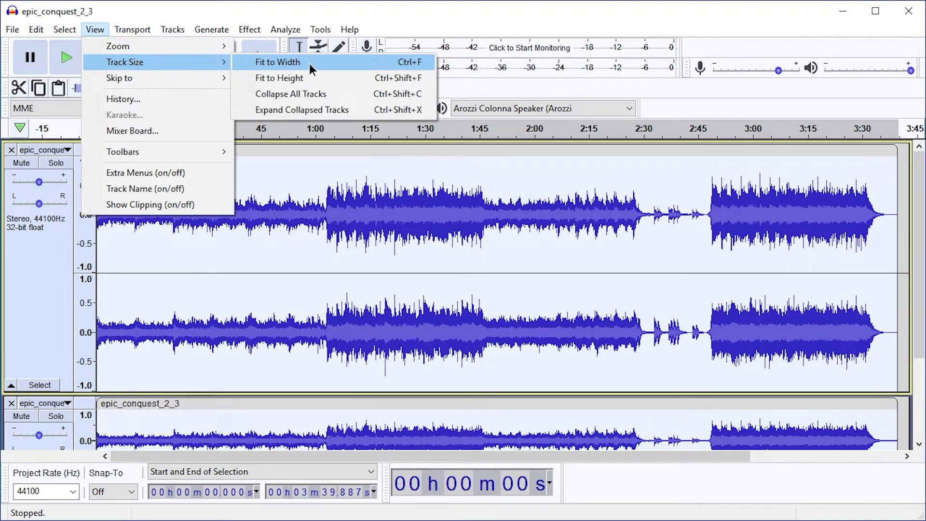
pyautogui.click(313, 78)
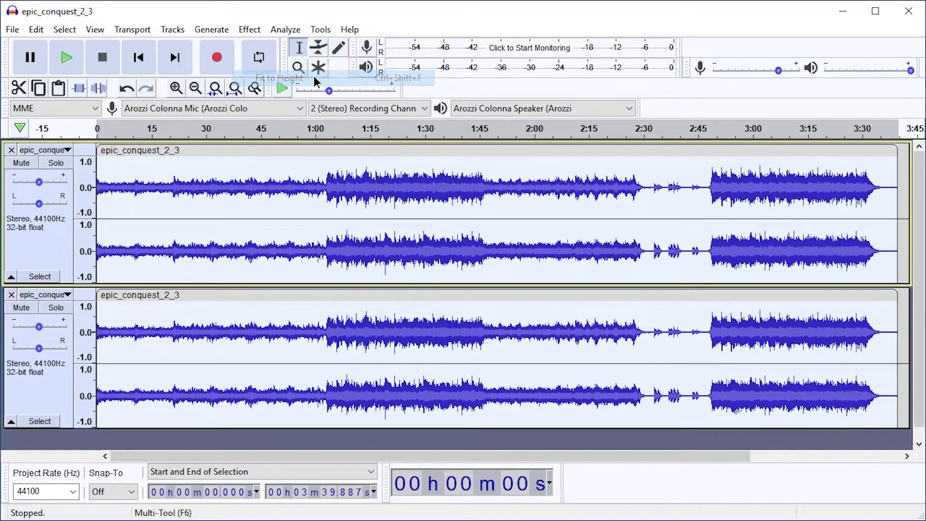
# - Slide the lower copy right so it starts around 3:28, then zoom out to see both clips
pyautogui.click(265, 323)
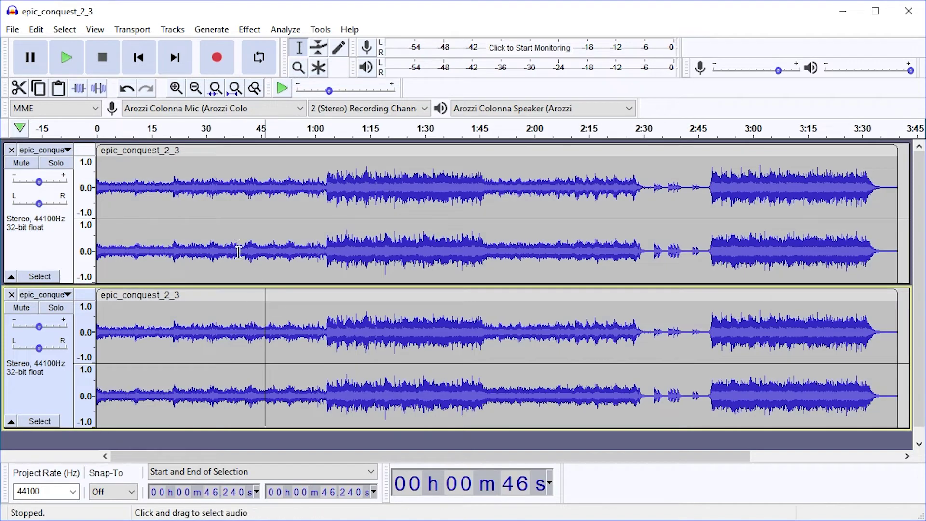
pyautogui.click(263, 309)
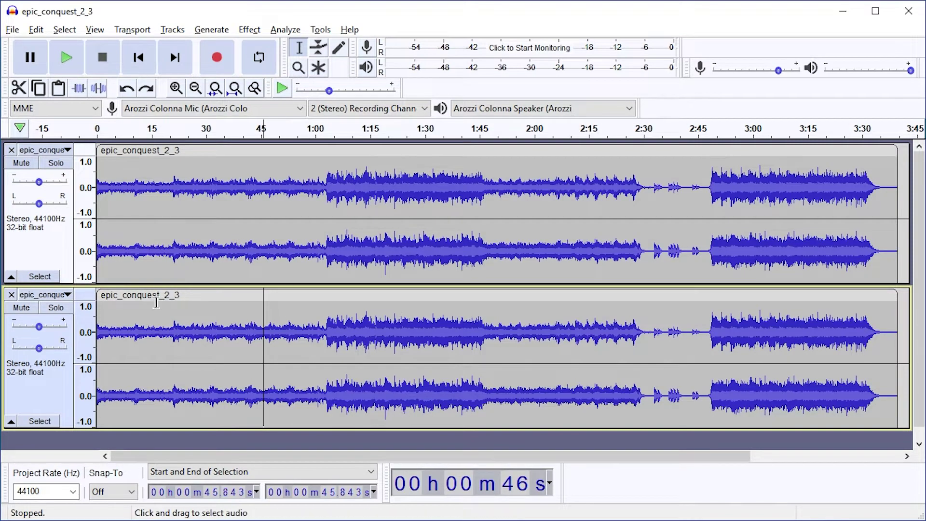
pyautogui.moveTo(154, 296); pyautogui.dragTo(805, 280)
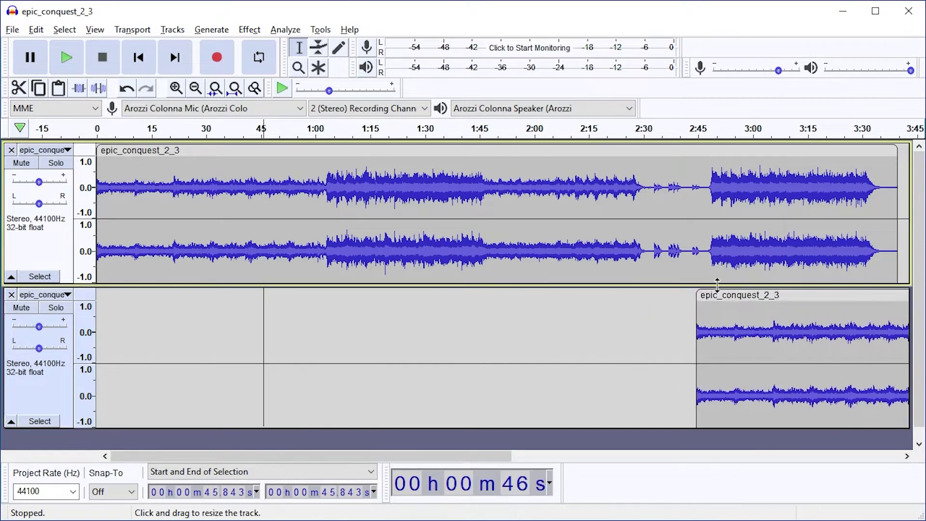
pyautogui.moveTo(712, 295); pyautogui.dragTo(873, 295)
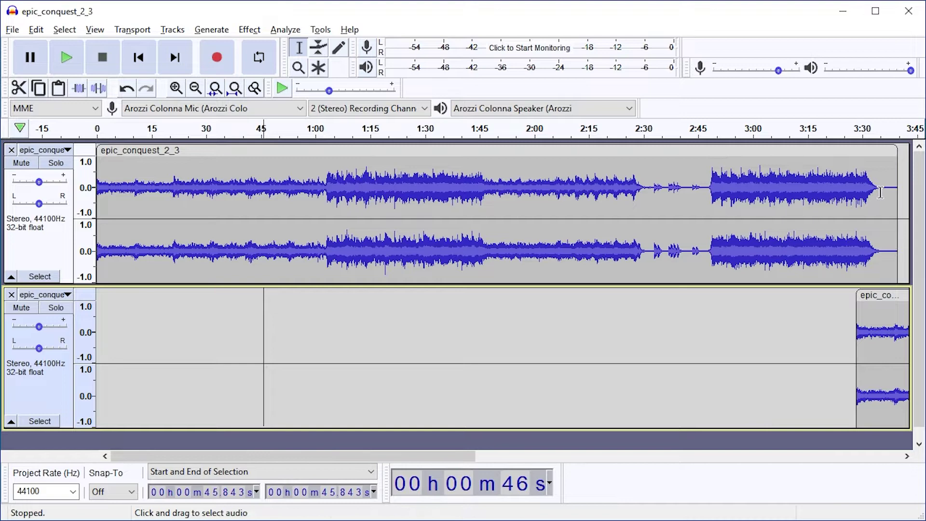
pyautogui.click(857, 214)
pyautogui.hotkey('ctrl', '3')
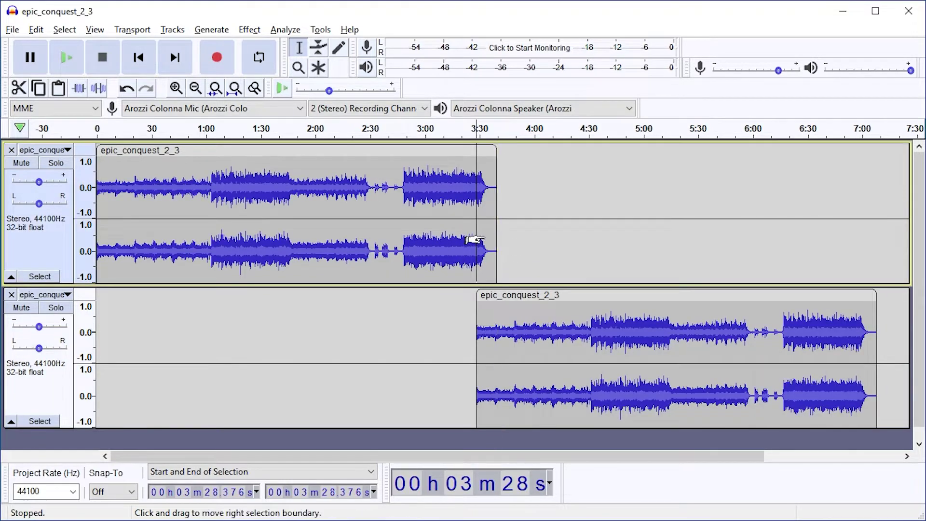
# - Zoom in, play the junction, and slide the second copy later to about 3:35
pyautogui.scroll(3, 475, 240)
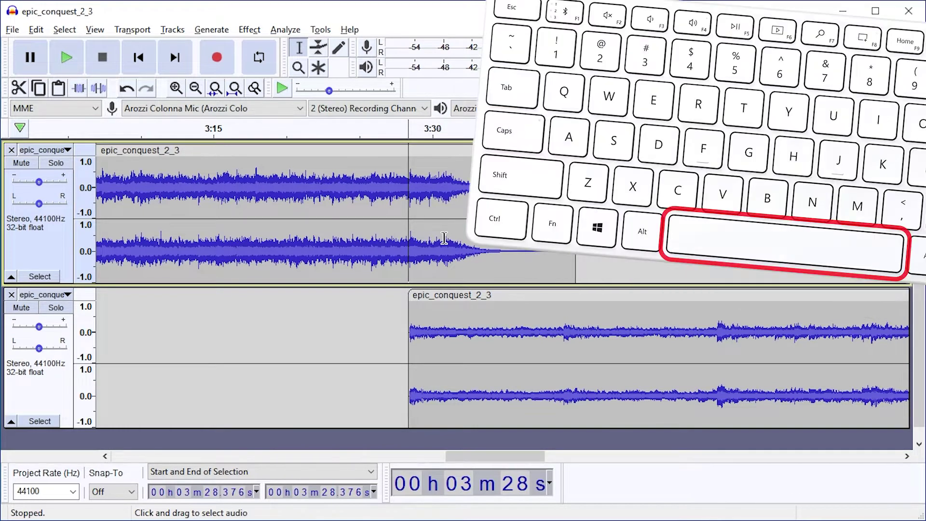
pyautogui.press('space')
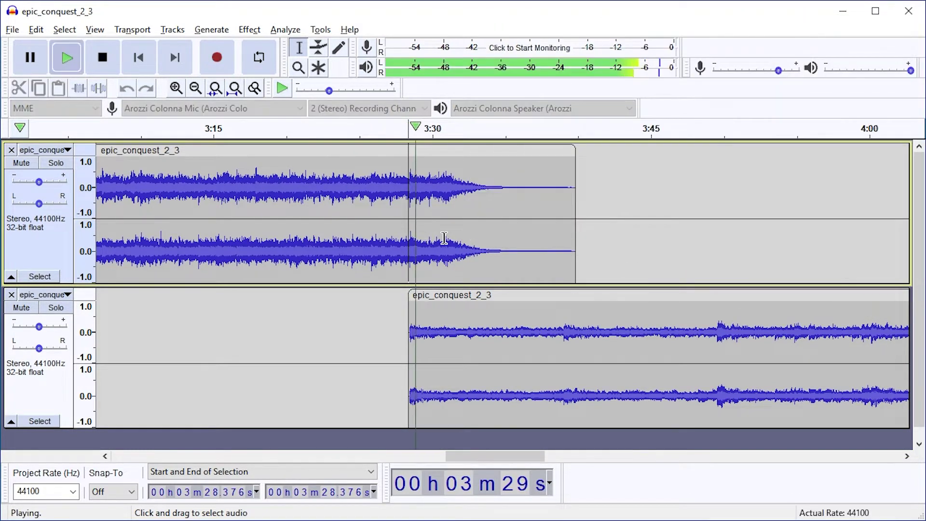
pyautogui.press('space')
pyautogui.moveTo(443, 295); pyautogui.dragTo(510, 295)
# - Audition the transition from 3:31.1 and from 3:29.3 in the lower track
pyautogui.click(436, 227)
pyautogui.click(448, 217)
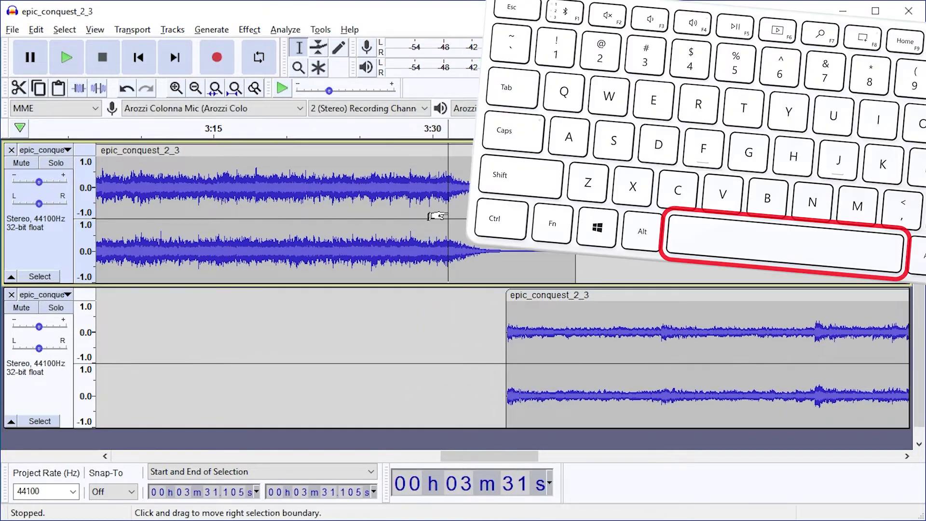
pyautogui.press('space')
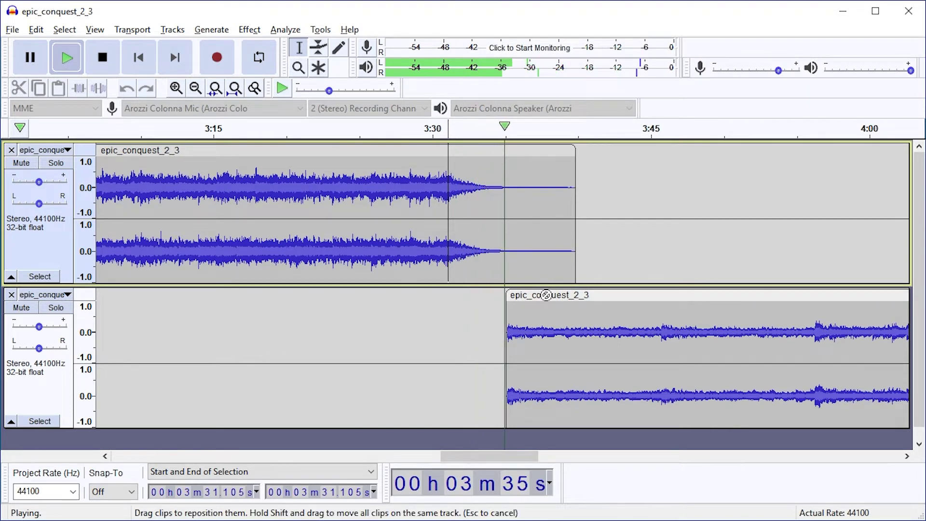
pyautogui.press('space')
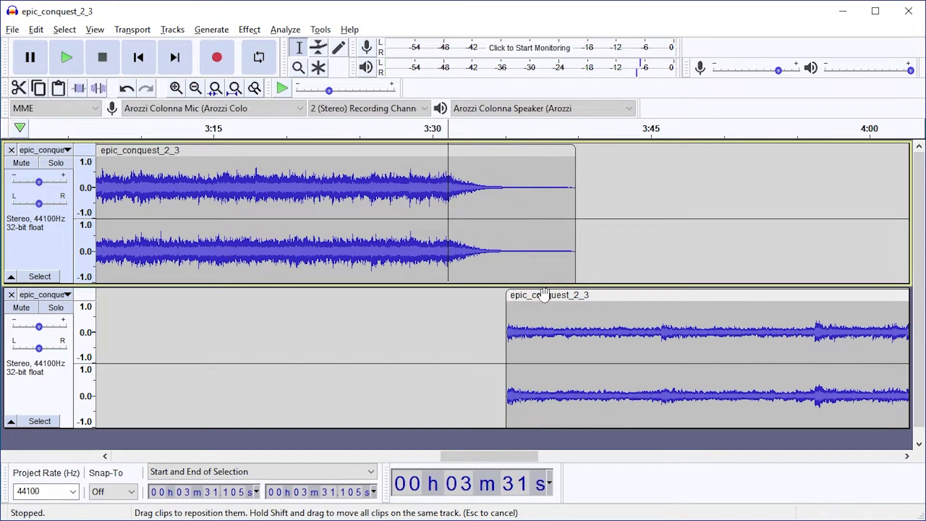
pyautogui.hotkey('ctrl', '1')
pyautogui.click(422, 308)
pyautogui.press('space')
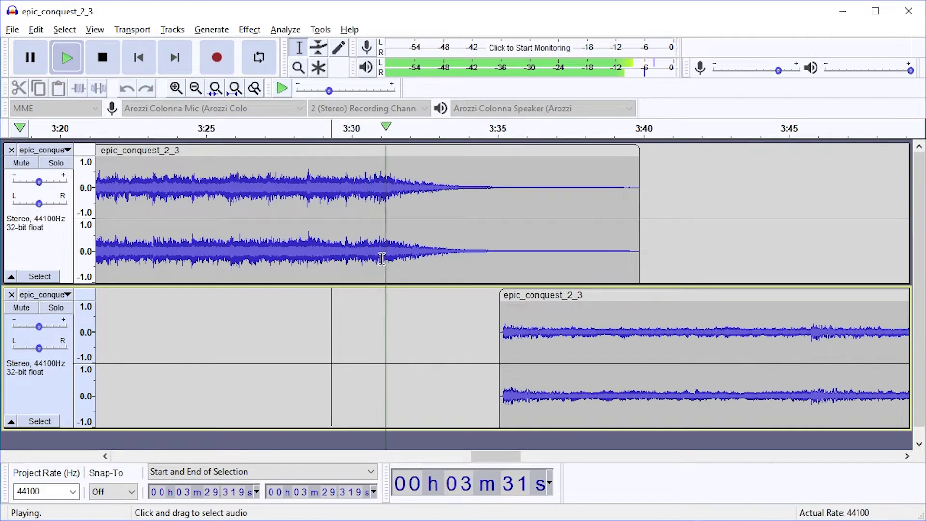
pyautogui.press('space')
# - Compare playback from 3:31.155 and 3:31.031, then mark the cut point at 3:31.116
pyautogui.click(385, 254)
pyautogui.press('space')
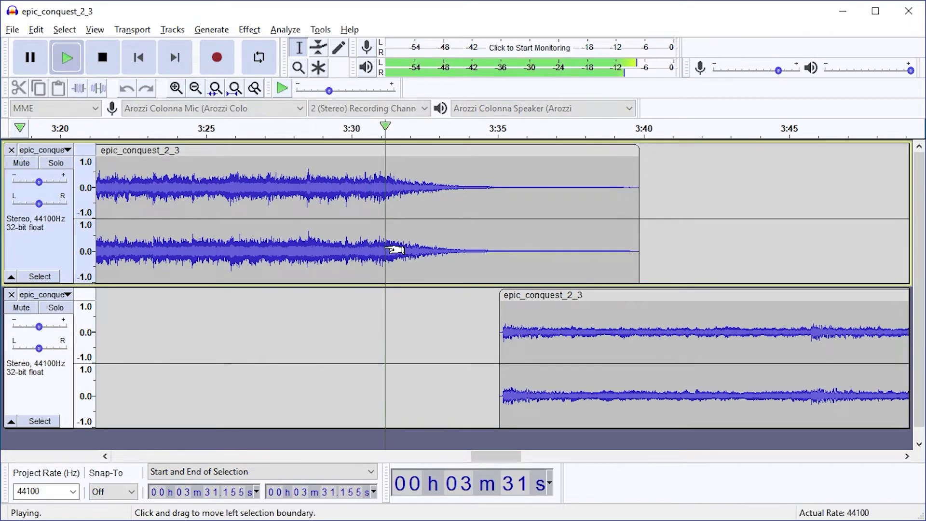
pyautogui.press('space')
pyautogui.click(381, 246)
pyautogui.press('space')
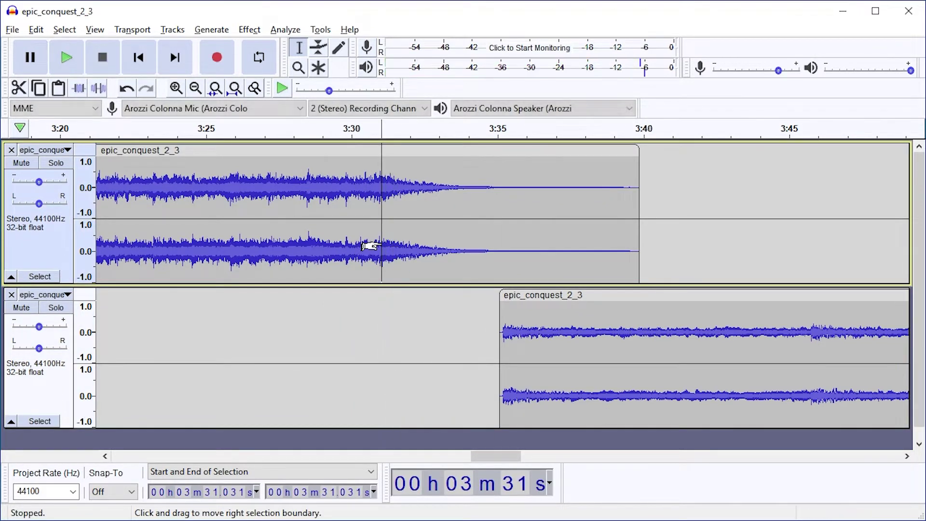
pyautogui.press('space')
pyautogui.scroll(4, 370, 246)
pyautogui.click(422, 246)
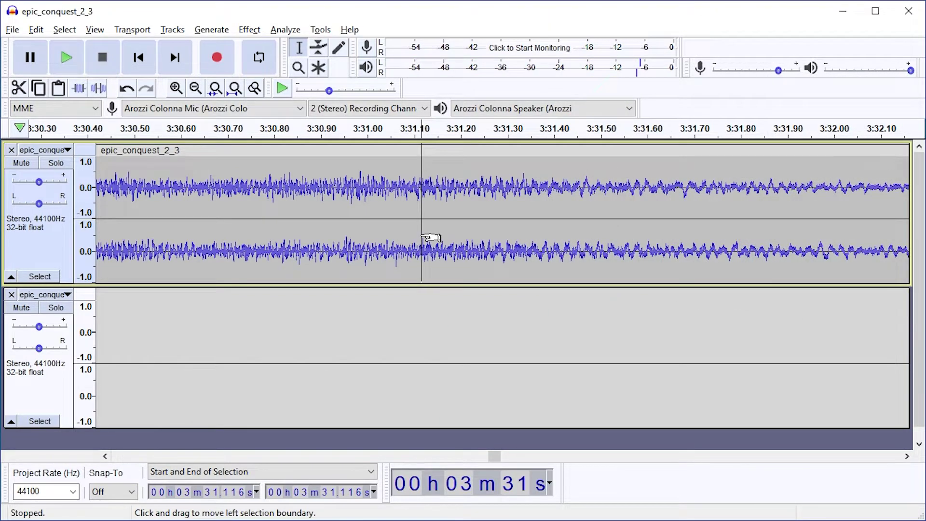
# - Split the first copy into two clips at 3:31.1
pyautogui.click(40, 30)
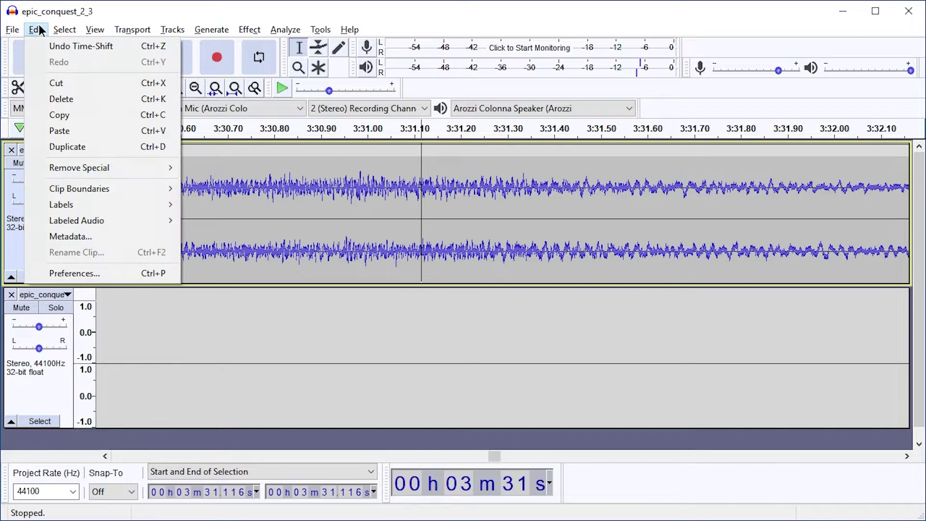
pyautogui.moveTo(91, 190)
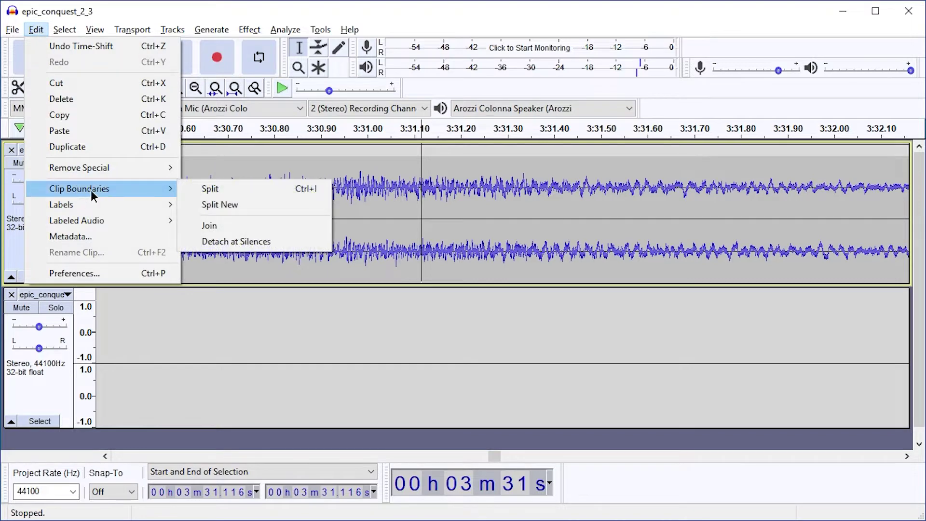
pyautogui.click(264, 190)
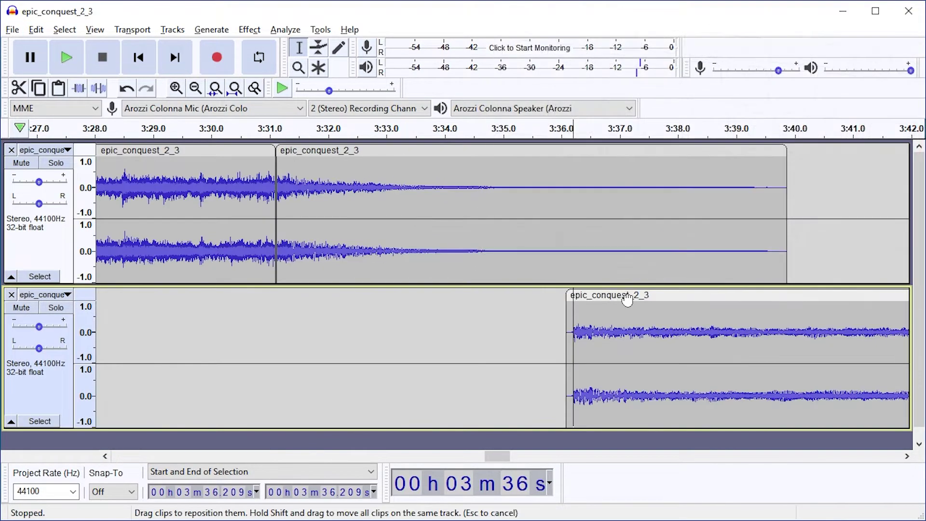
# - Nudge the second copy to start near 3:35.3 and audition its start from 3:35.425
pyautogui.moveTo(588, 303); pyautogui.dragTo(540, 303)
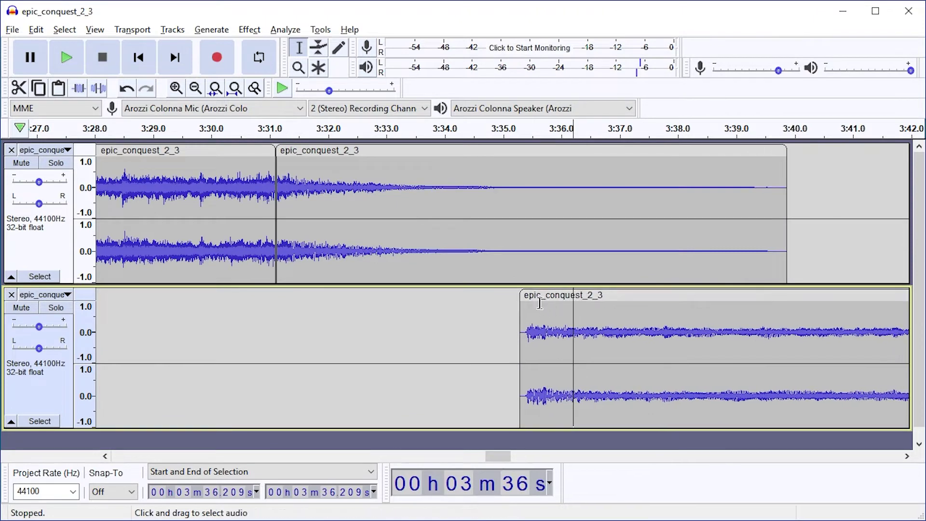
pyautogui.click(515, 321)
pyautogui.scroll(3, 509, 335)
pyautogui.press('space')
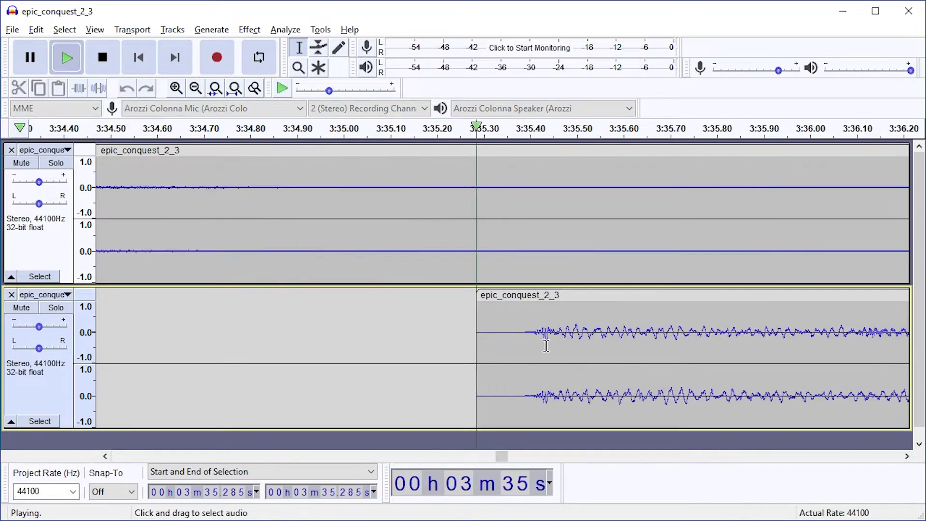
pyautogui.click(542, 344)
pyautogui.press('space')
pyautogui.press('space')
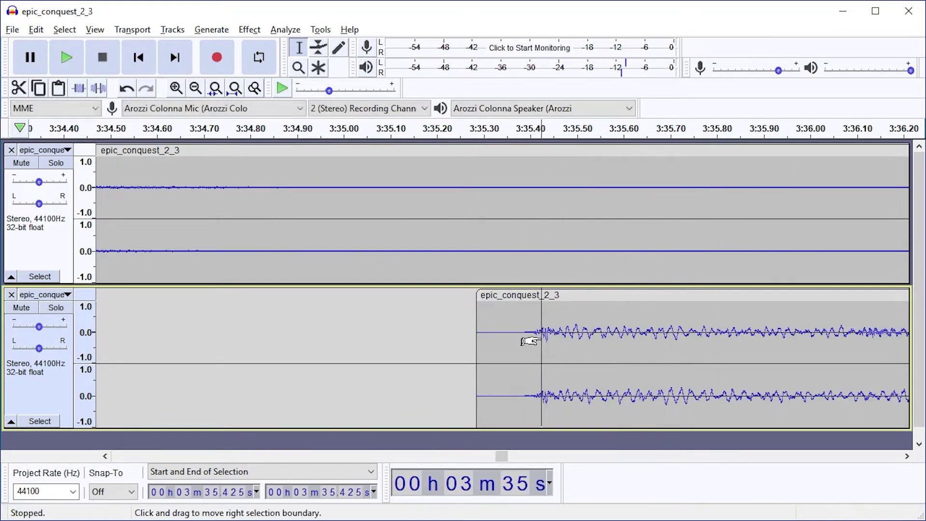
pyautogui.press('space')
pyautogui.press('space')
# - Drag the second copy left so it starts near 3:31, at the split point
pyautogui.scroll(-4, 545, 336)
pyautogui.scroll(1, 463, 315)
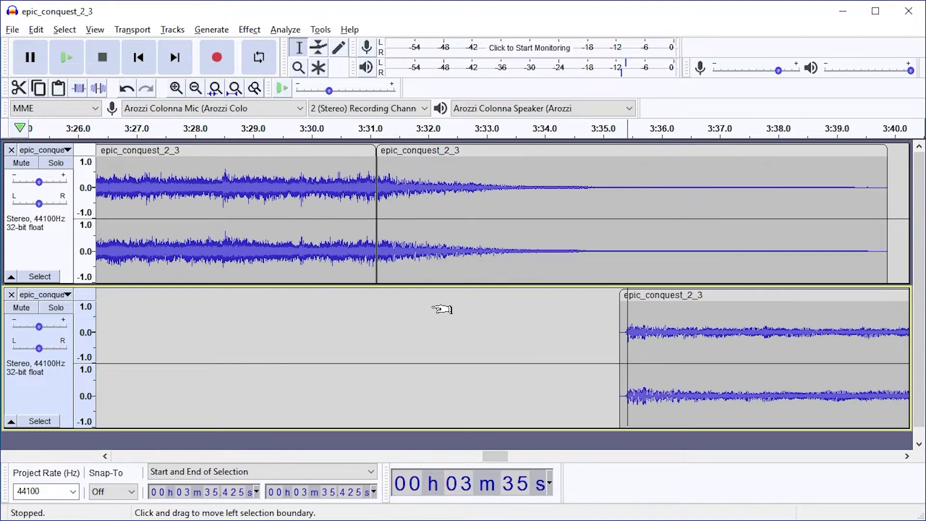
pyautogui.scroll(1, 377, 217)
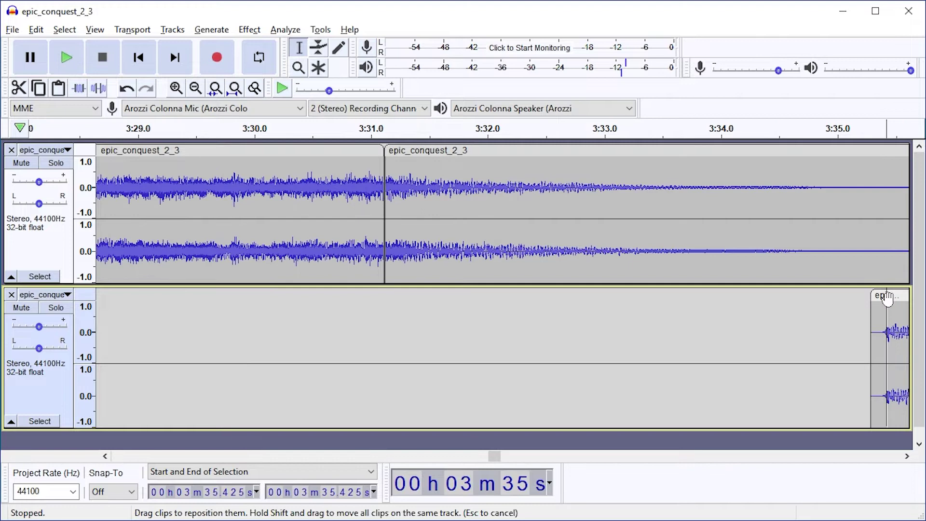
pyautogui.moveTo(889, 295); pyautogui.dragTo(389, 285)
# - Play the audio across the new join from just before it
pyautogui.click(275, 251)
pyautogui.press('space')
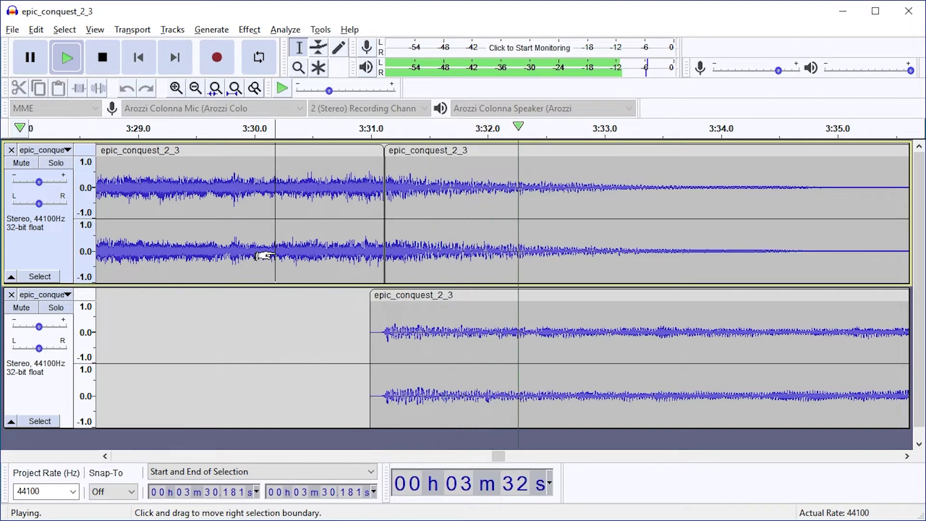
pyautogui.keyDown('ctrl'); pyautogui.scroll(-1, 434, 294); pyautogui.keyUp('ctrl')
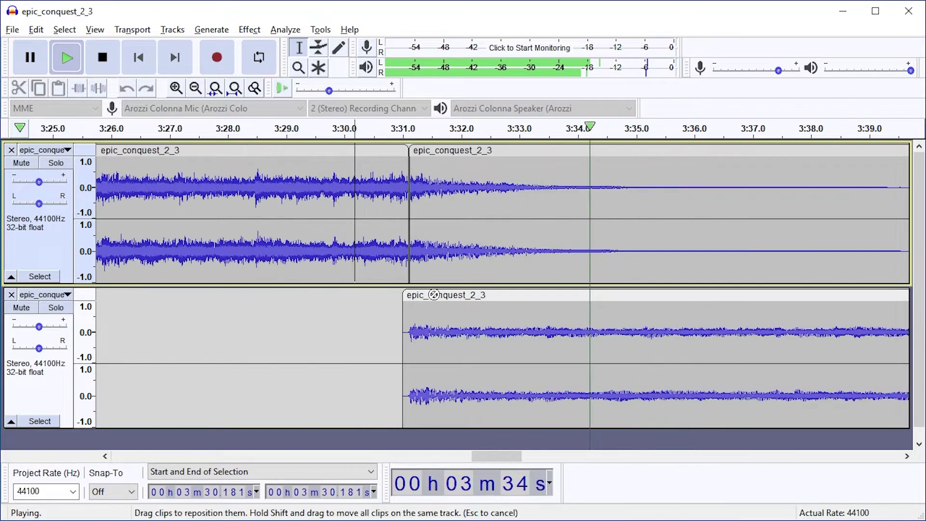
pyautogui.keyDown('ctrl'); pyautogui.scroll(-2, 434, 295); pyautogui.keyUp('ctrl')
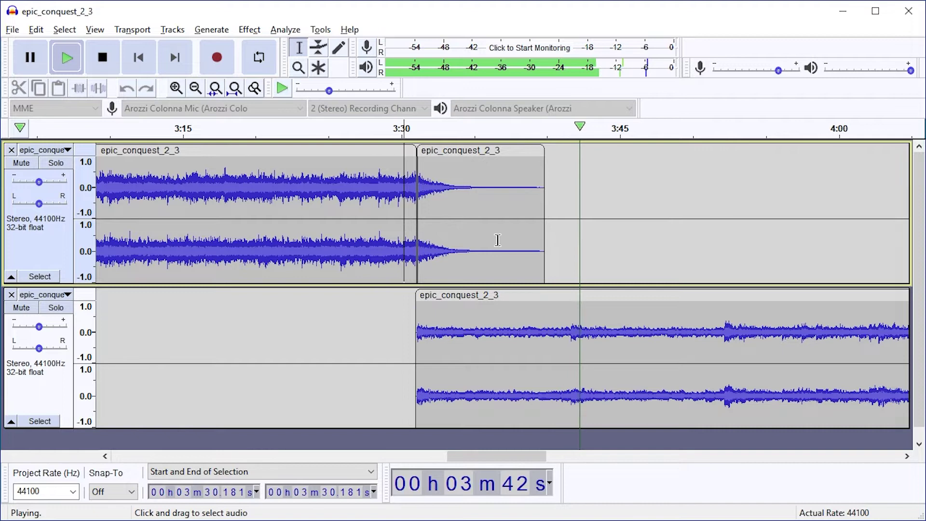
pyautogui.press('space')
pyautogui.keyDown('ctrl'); pyautogui.scroll(2, 412, 262); pyautogui.keyUp('ctrl')
pyautogui.keyDown('ctrl'); pyautogui.scroll(2, 398, 278); pyautogui.keyUp('ctrl')
pyautogui.moveTo(396, 316); pyautogui.dragTo(369, 317)
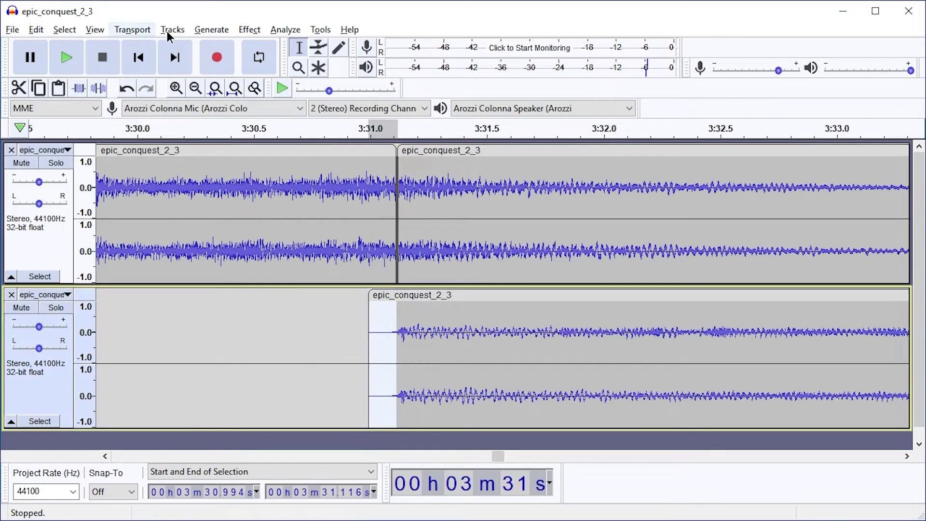
pyautogui.click(211, 29)
pyautogui.click(214, 20)
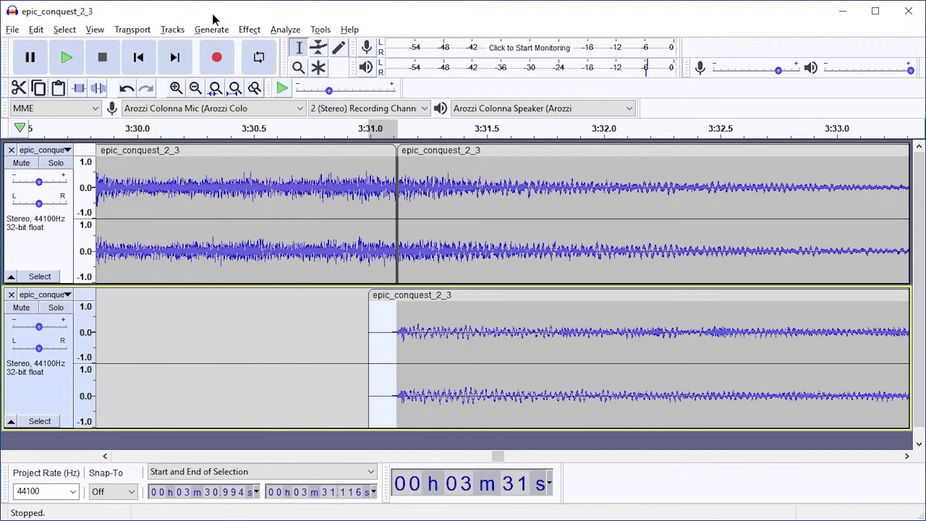
pyautogui.click(249, 30)
pyautogui.click(340, 100)
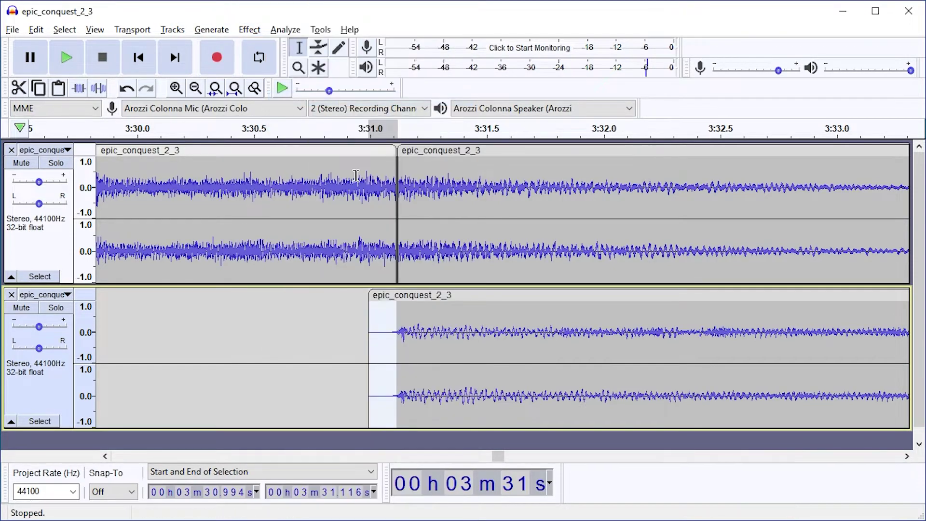
pyautogui.click(333, 338)
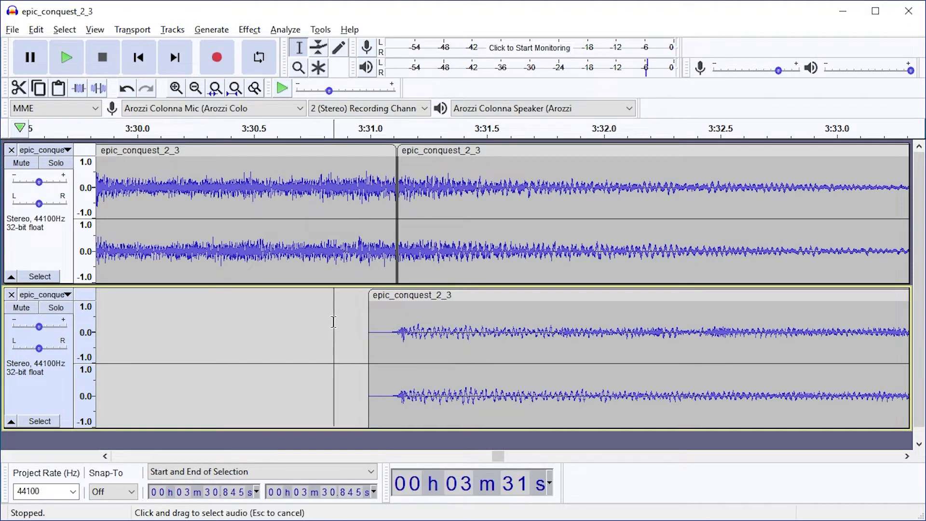
pyautogui.press('space')
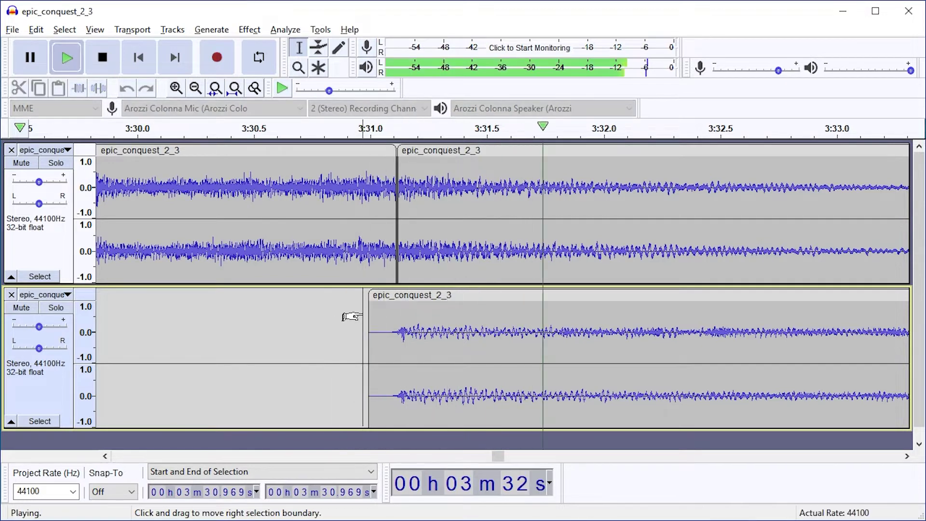
pyautogui.keyDown('ctrl'); pyautogui.scroll(-8, 331, 308); pyautogui.keyUp('ctrl')
pyautogui.hotkey('ctrl', '1')
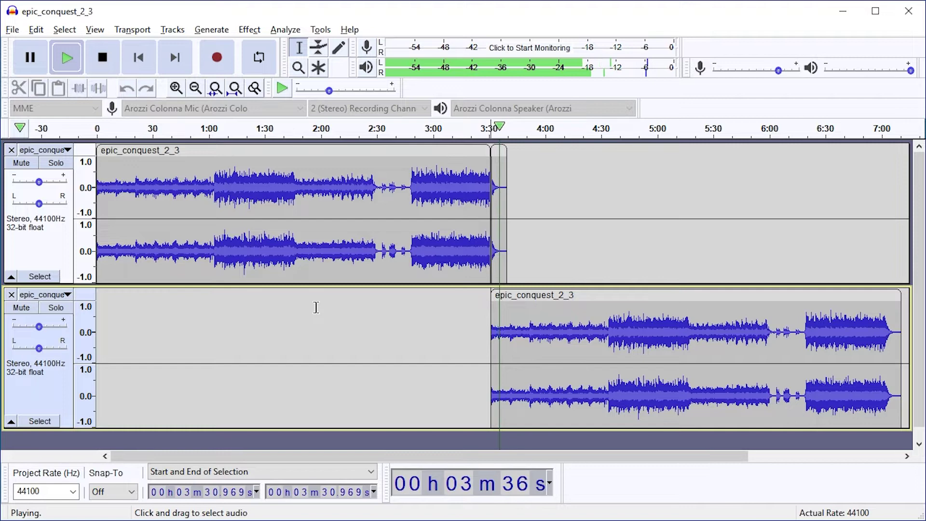
pyautogui.click(488, 275)
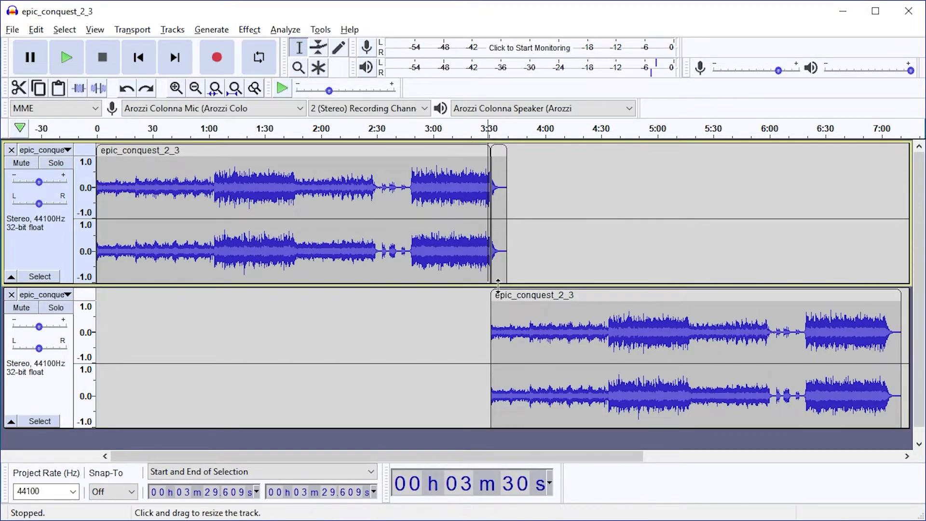
pyautogui.hotkey('ctrl', '1')
pyautogui.hotkey('ctrl', '1')
pyautogui.hotkey('ctrl', '1')
pyautogui.hotkey('ctrl', '1')
pyautogui.hotkey('ctrl', '1')
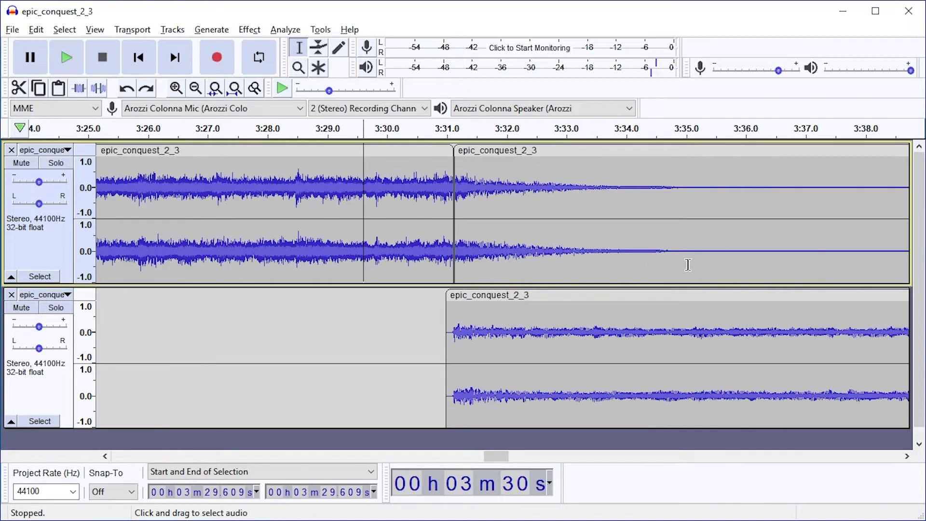
pyautogui.doubleClick(688, 265)
pyautogui.press('Delete')
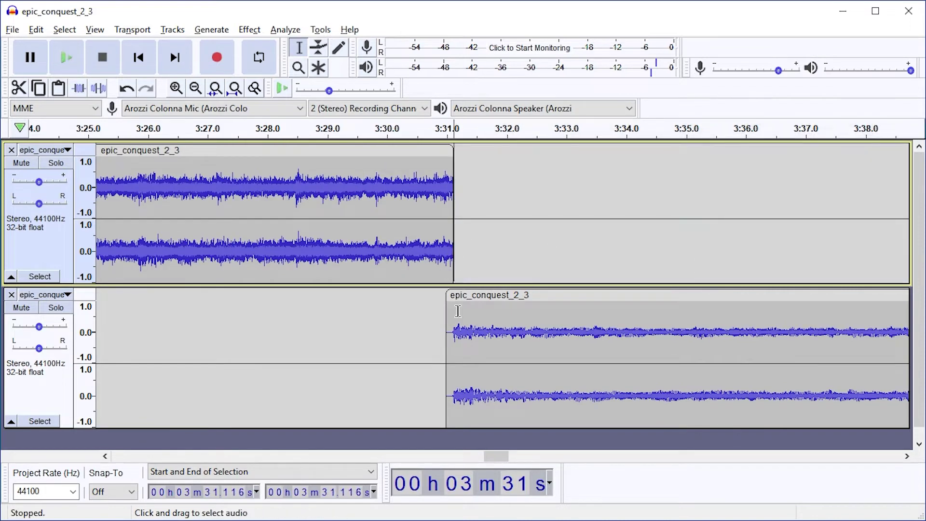
pyautogui.hotkey('ctrl', '1')
pyautogui.hotkey('ctrl', '1')
pyautogui.keyDown('shift'); pyautogui.click(411, 311); pyautogui.keyUp('shift')
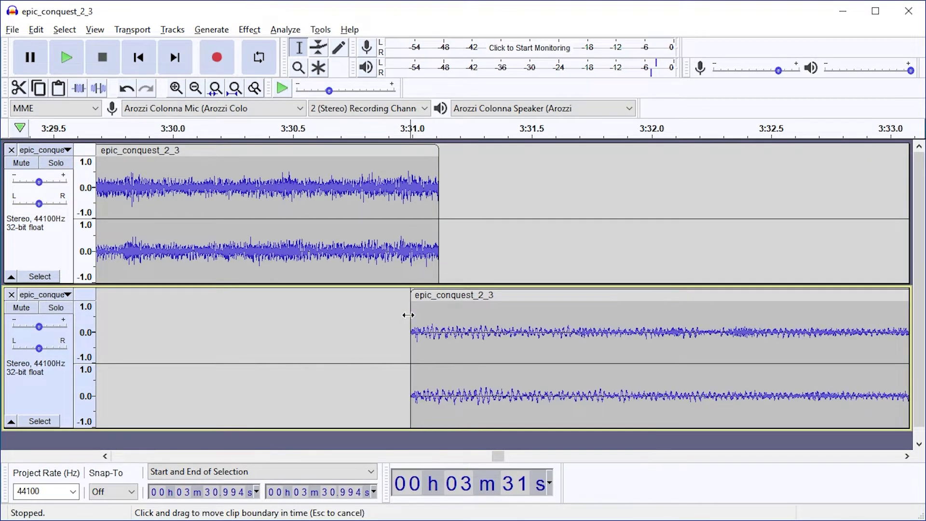
pyautogui.moveTo(408, 314); pyautogui.dragTo(442, 323)
pyautogui.hotkey('ctrl', 'i')
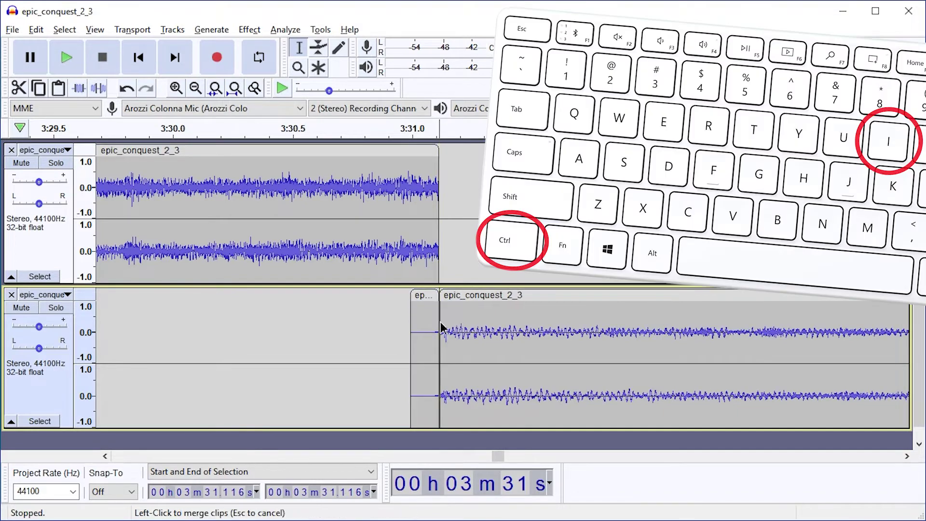
pyautogui.doubleClick(416, 338)
pyautogui.press('Delete')
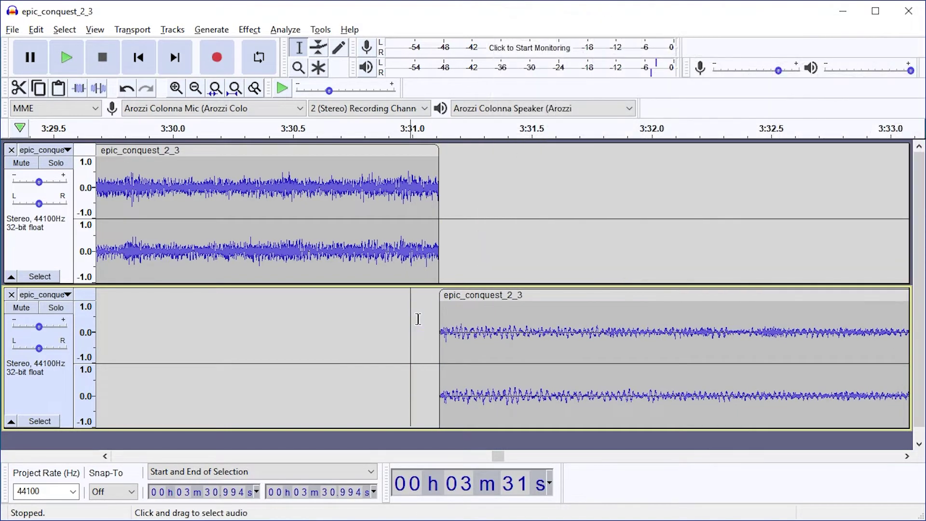
pyautogui.click(143, 232)
pyautogui.scroll(-4, 365, 250)
pyautogui.click(330, 250)
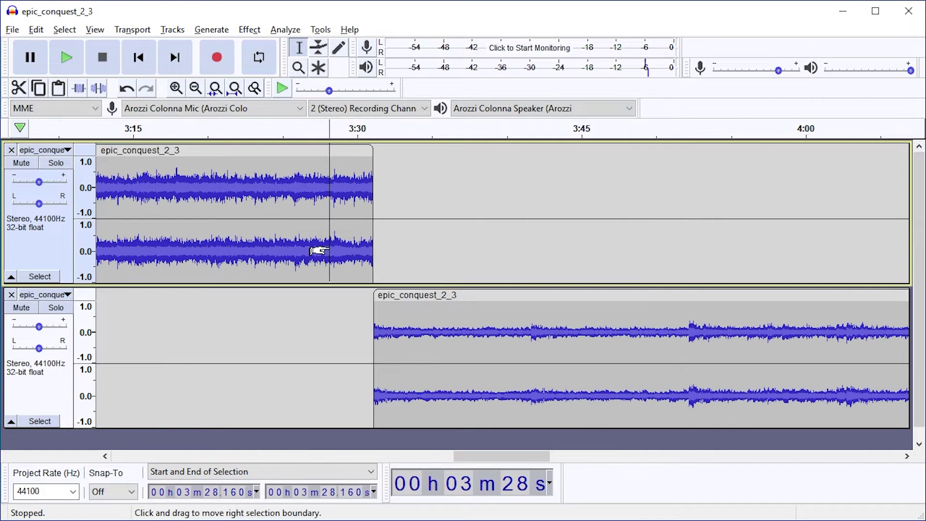
pyautogui.press('space')
pyautogui.scroll(5, 372, 259)
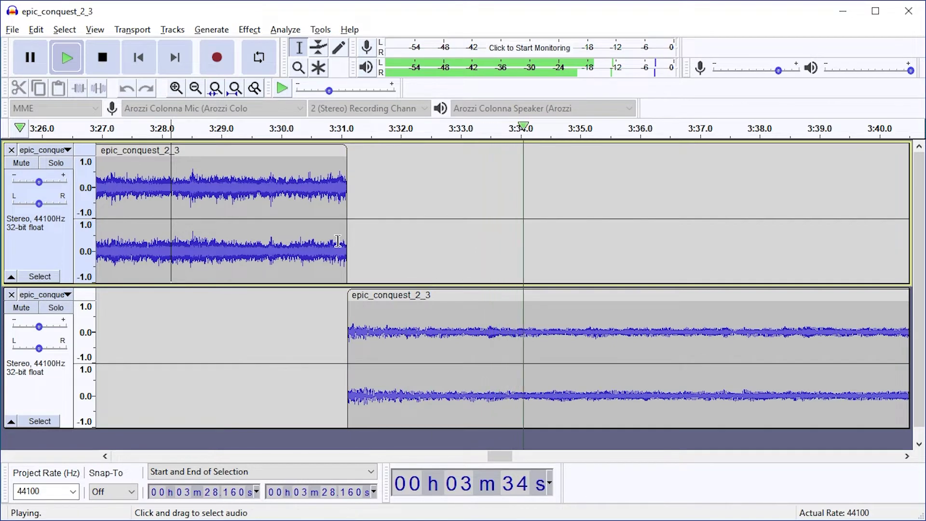
pyautogui.press('space')
pyautogui.hotkey('ctrl', 'z')
pyautogui.hotkey('ctrl', 'z')
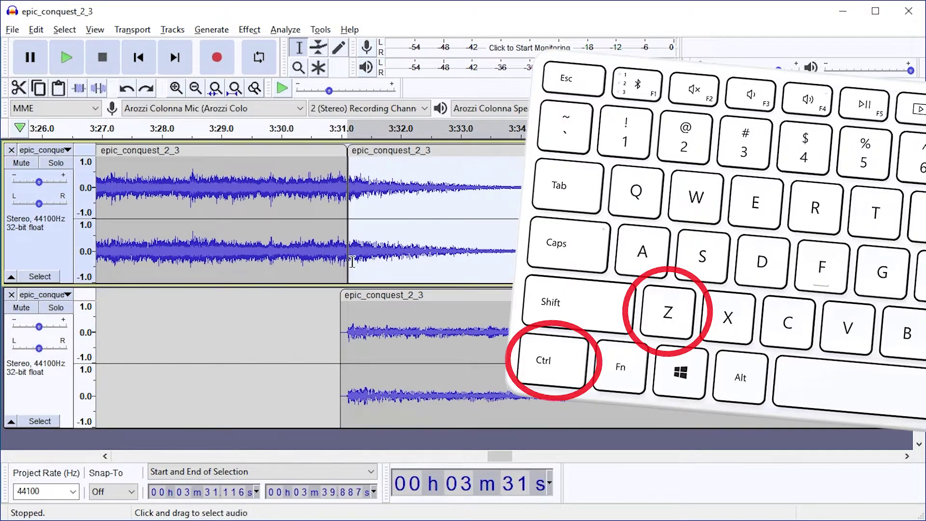
pyautogui.click(343, 262)
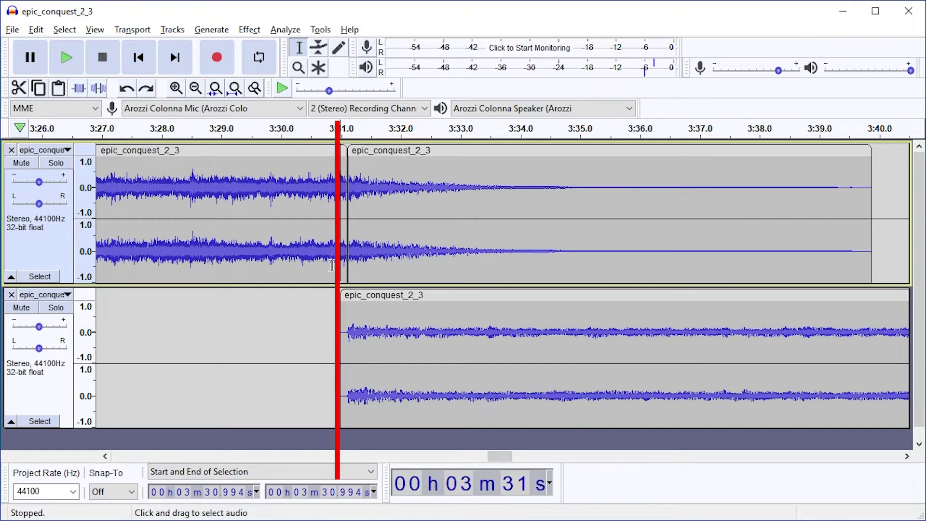
pyautogui.doubleClick(311, 264)
pyautogui.press('Delete')
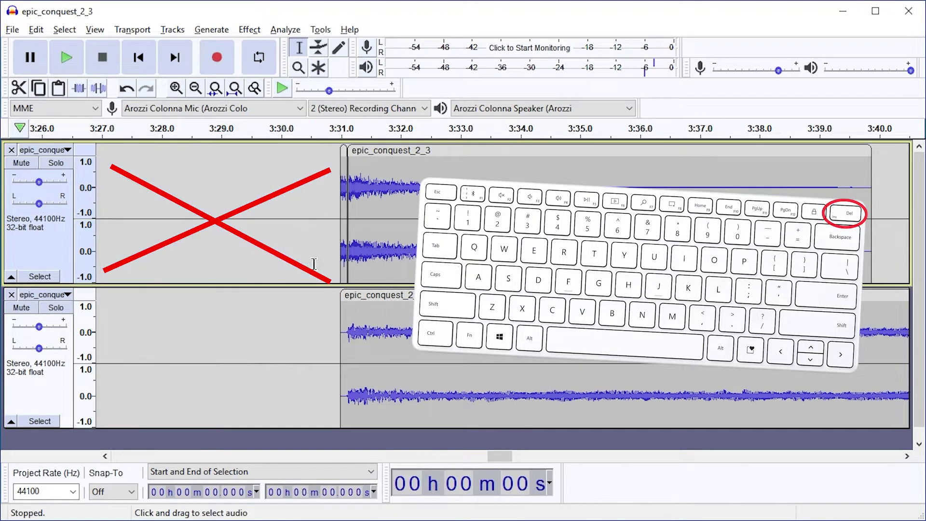
pyautogui.click(310, 311)
pyautogui.press('space')
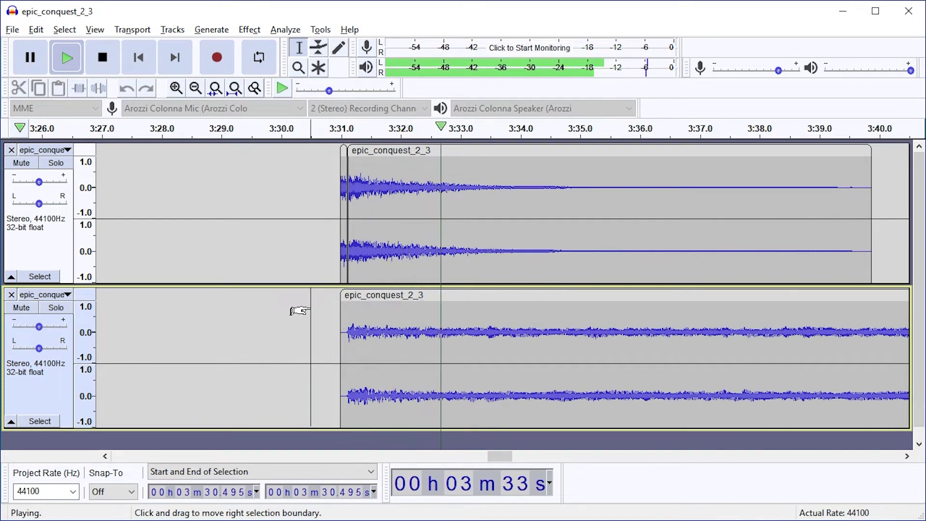
pyautogui.press('space')
pyautogui.click(20, 166)
pyautogui.click(329, 254)
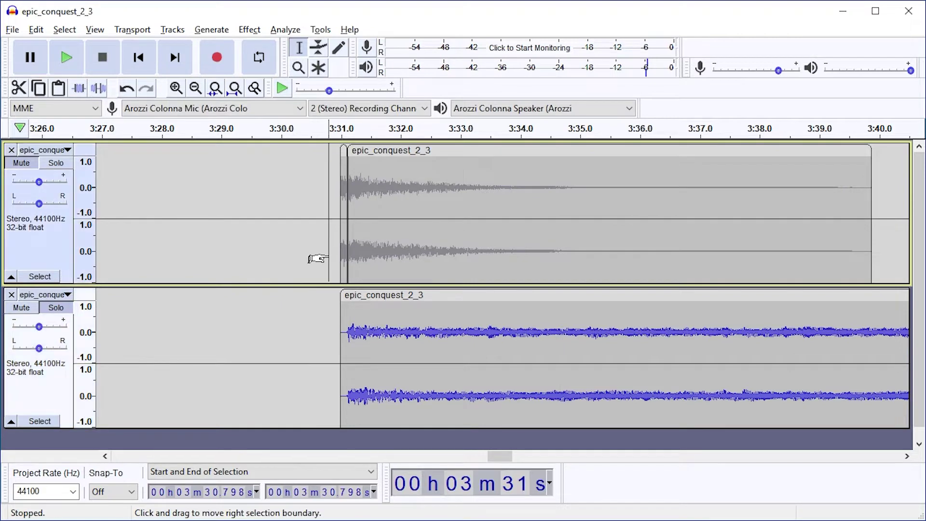
pyautogui.press('space')
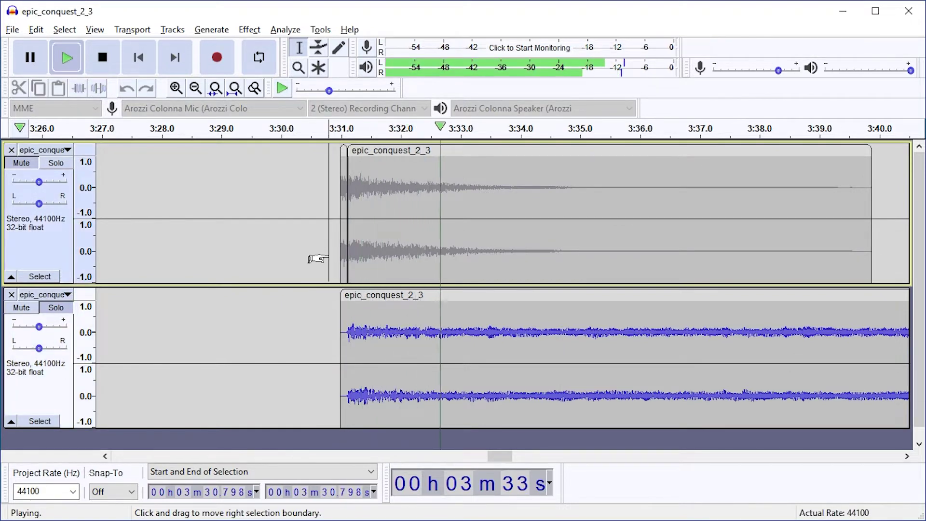
pyautogui.hotkey('ctrl', 'z')
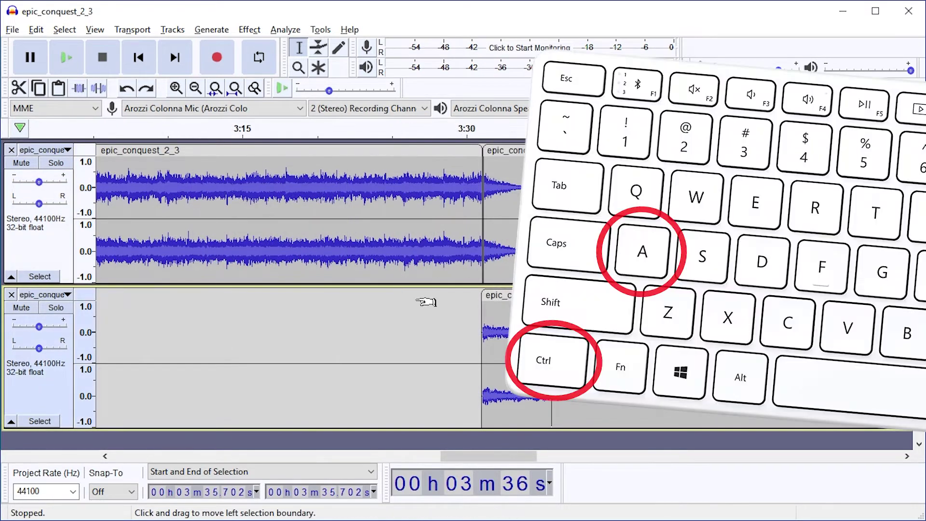
# - Select everything and mix both tracks into a new Mix track
pyautogui.hotkey('ctrl', 'a')
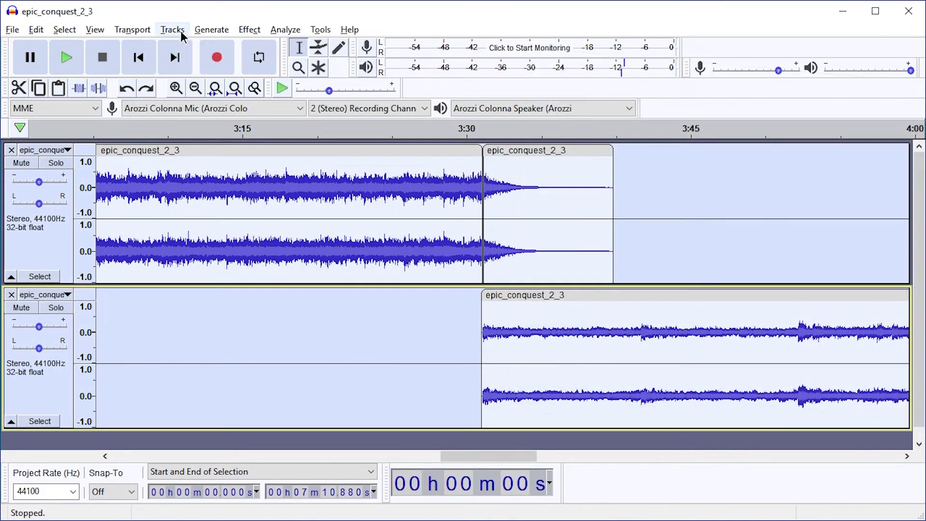
pyautogui.click(172, 29)
pyautogui.moveTo(230, 73)
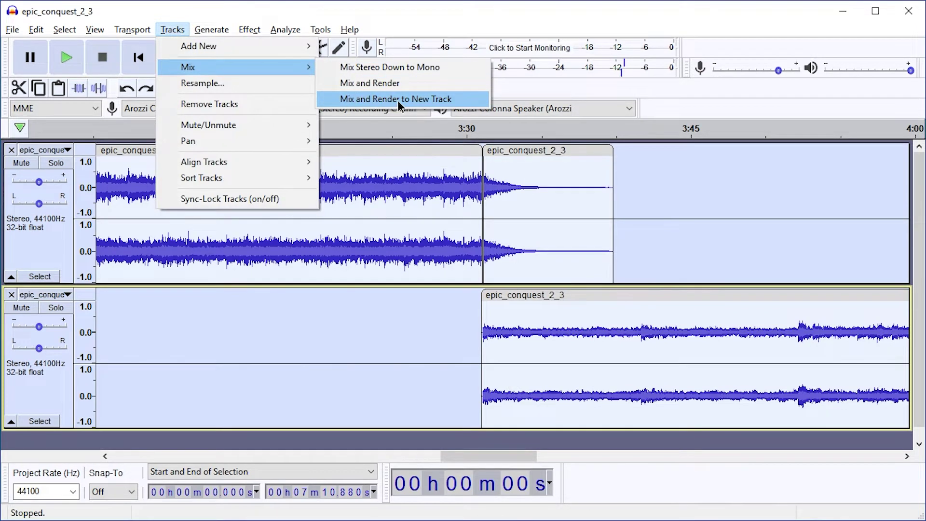
pyautogui.click(415, 100)
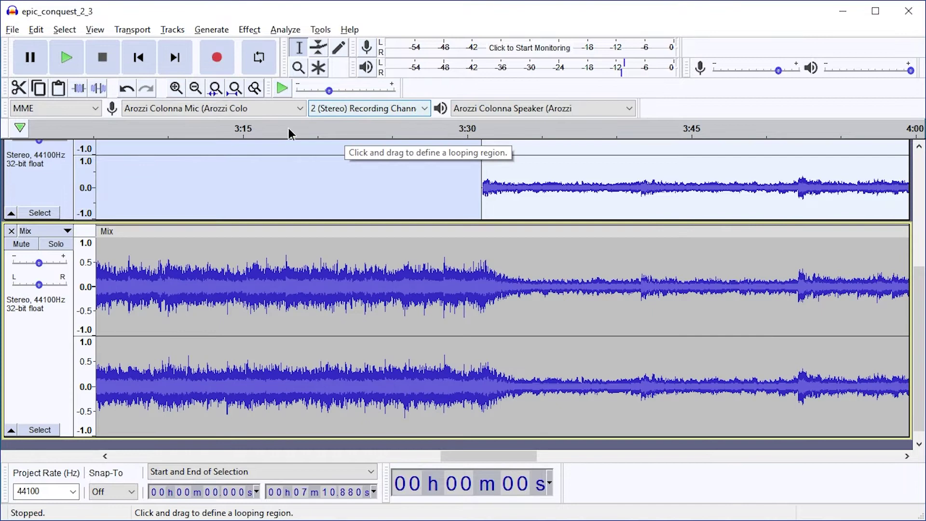
# - Fit all three tracks to the window height, then select and solo the Mix track
pyautogui.click(91, 29)
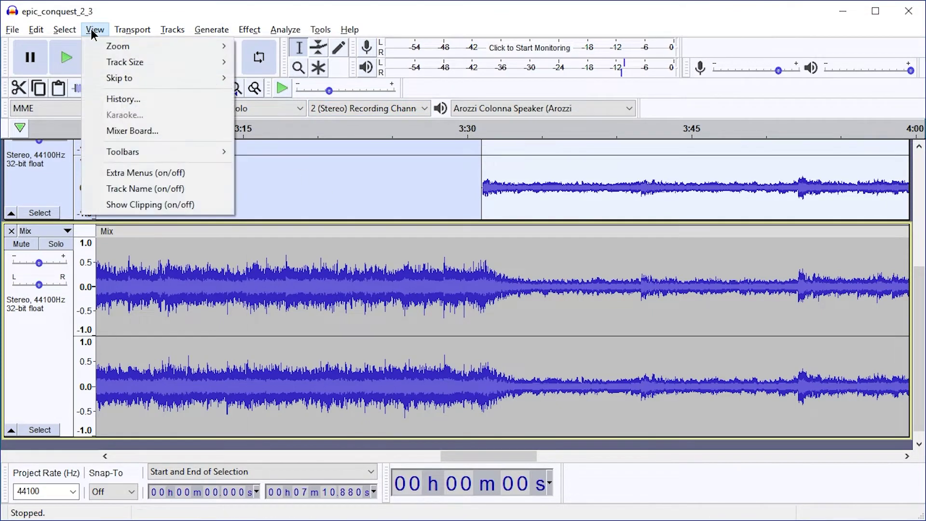
pyautogui.moveTo(160, 64)
pyautogui.click(350, 78)
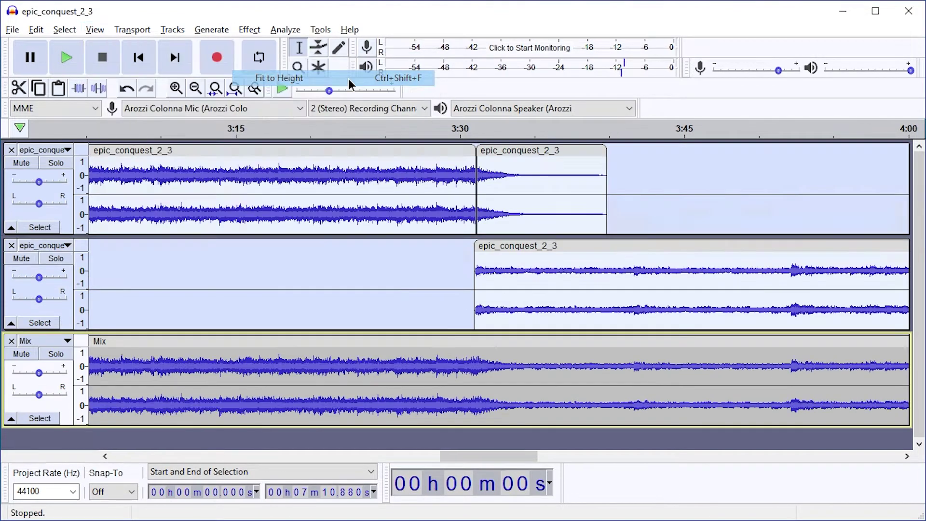
pyautogui.click(464, 348)
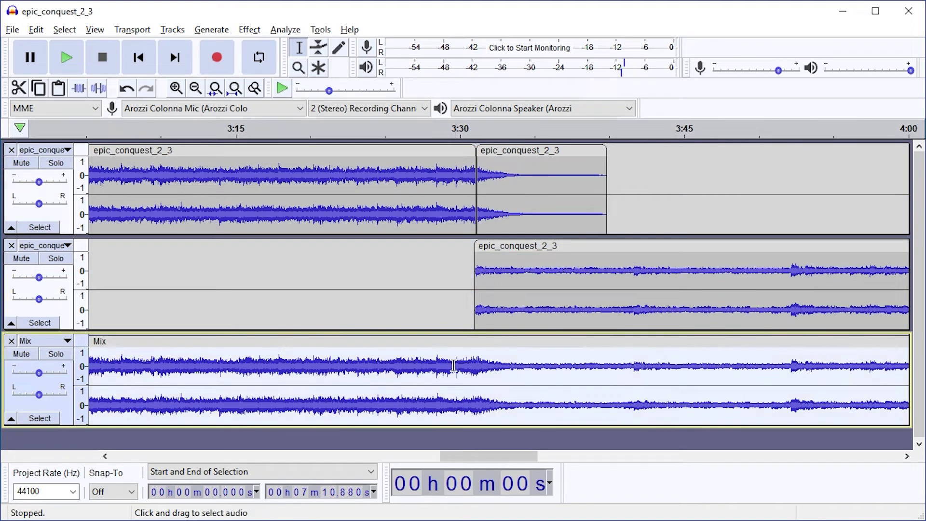
pyautogui.click(56, 354)
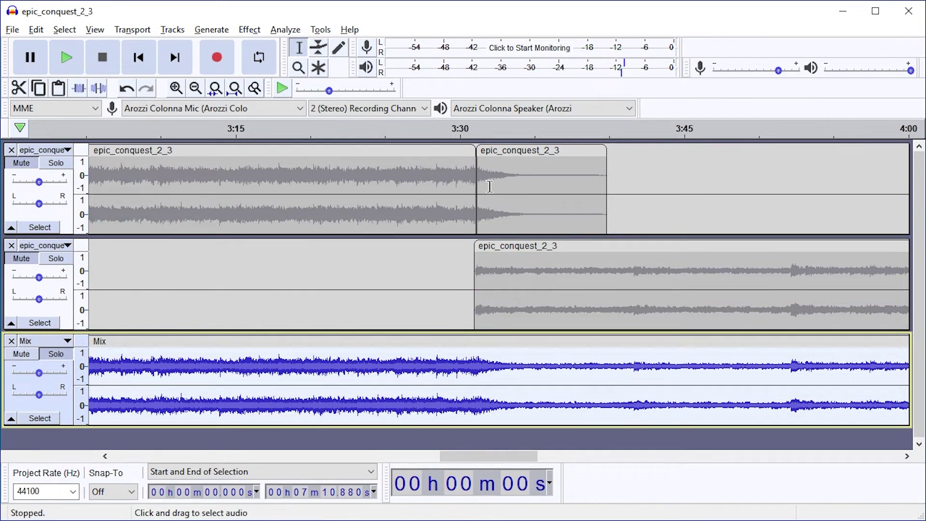
# - Play the Mix track across the loop join starting from 3:30.262
pyautogui.moveTo(443, 189); pyautogui.dragTo(500, 189)
pyautogui.click(444, 268)
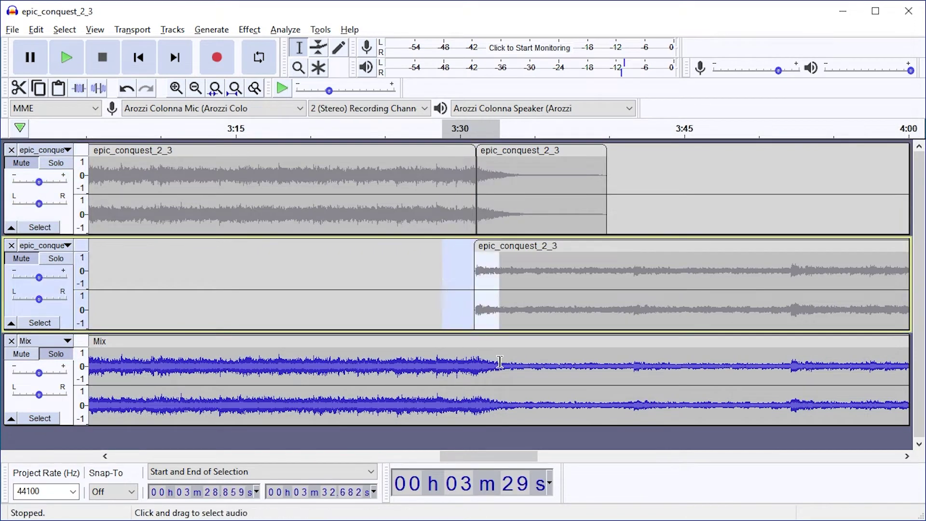
pyautogui.click(477, 361)
pyautogui.click(464, 360)
pyautogui.press('space')
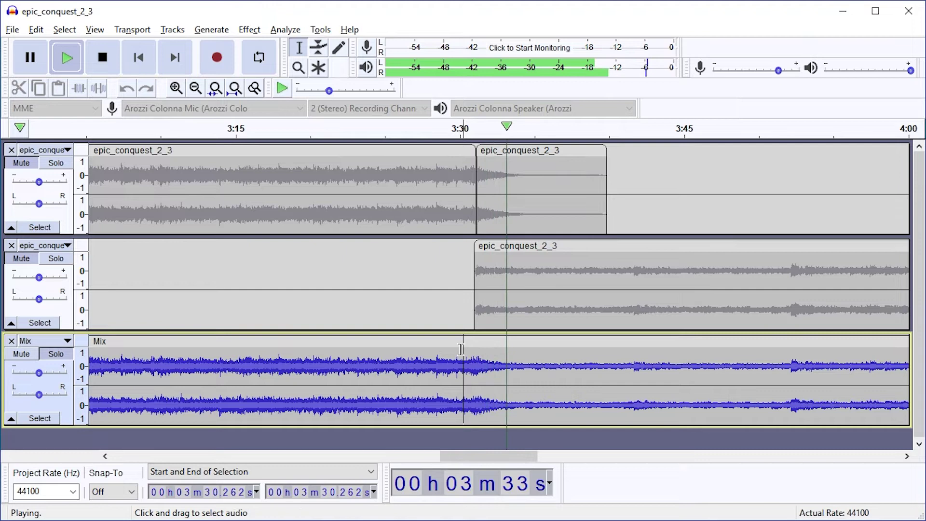
pyautogui.click(475, 212)
pyautogui.hotkey('ctrl', '3')
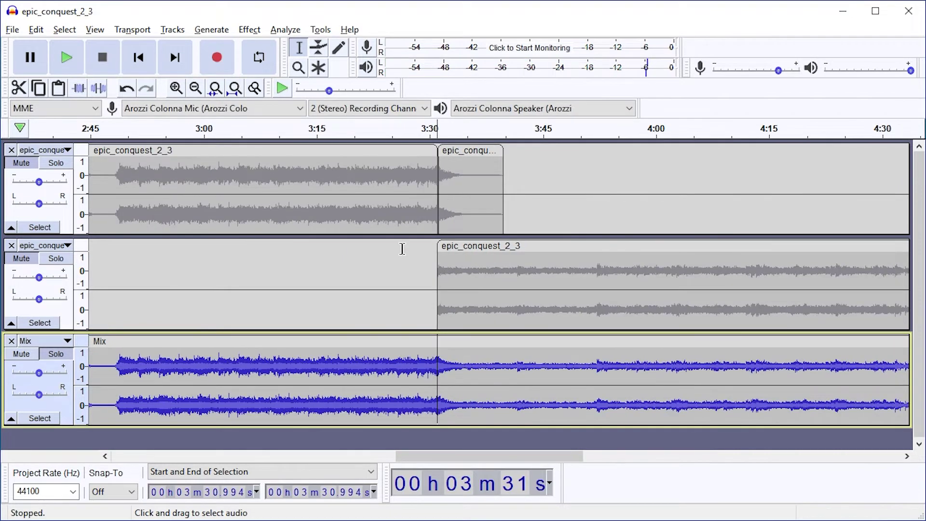
# - Split the Mix clip at the second join, 3:39.887
pyautogui.click(488, 173)
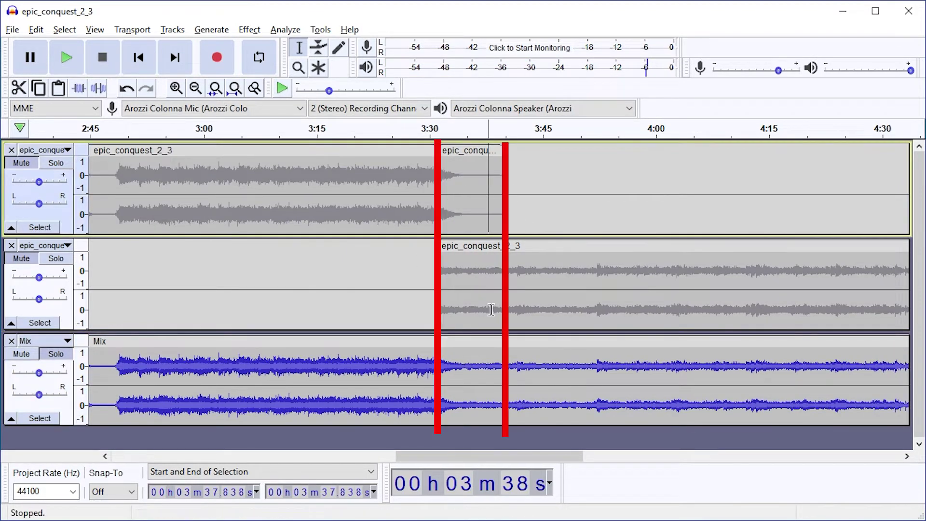
pyautogui.click(504, 365)
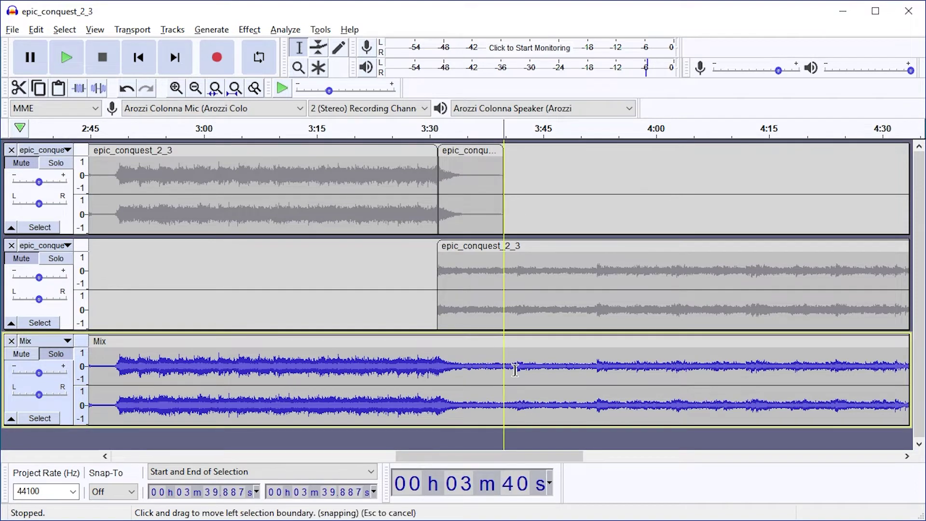
pyautogui.hotkey('ctrl', 'i')
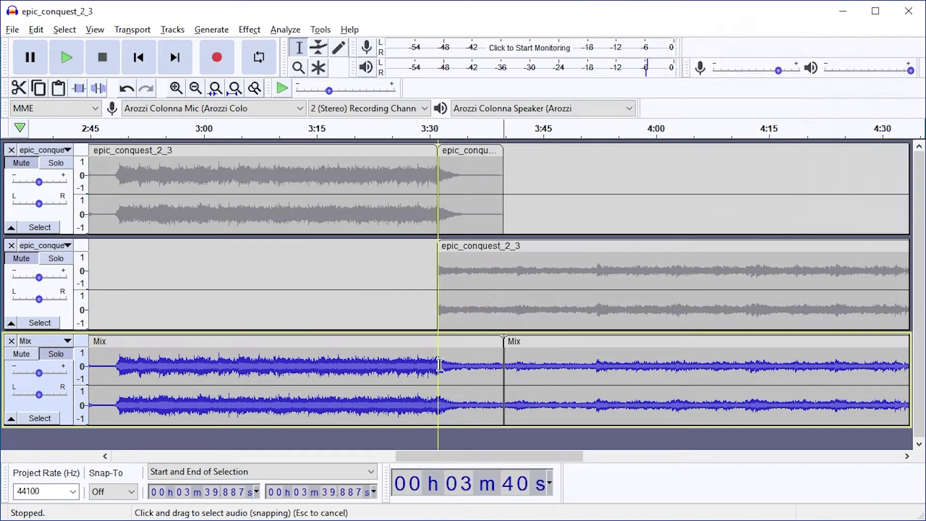
# - Split the Mix clip at the first join, 3:31.116
pyautogui.click(439, 365)
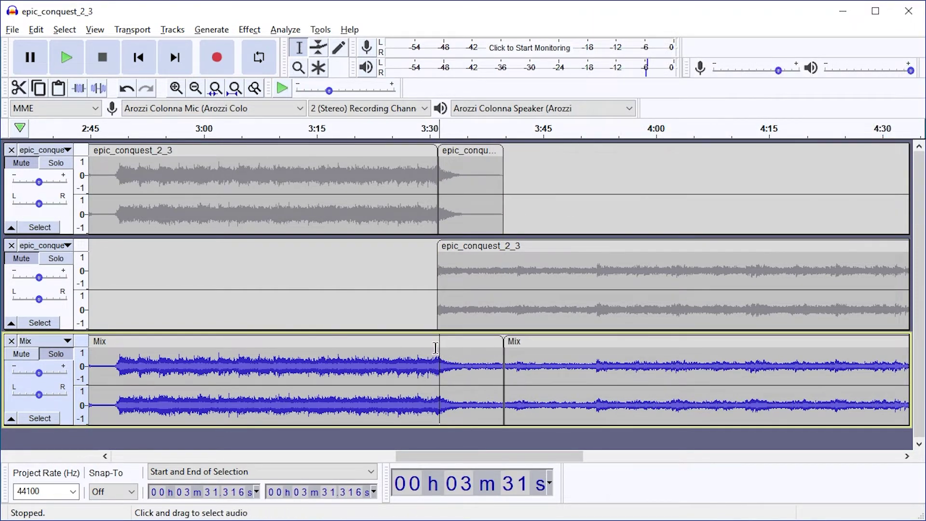
pyautogui.click(435, 347)
pyautogui.click(426, 352)
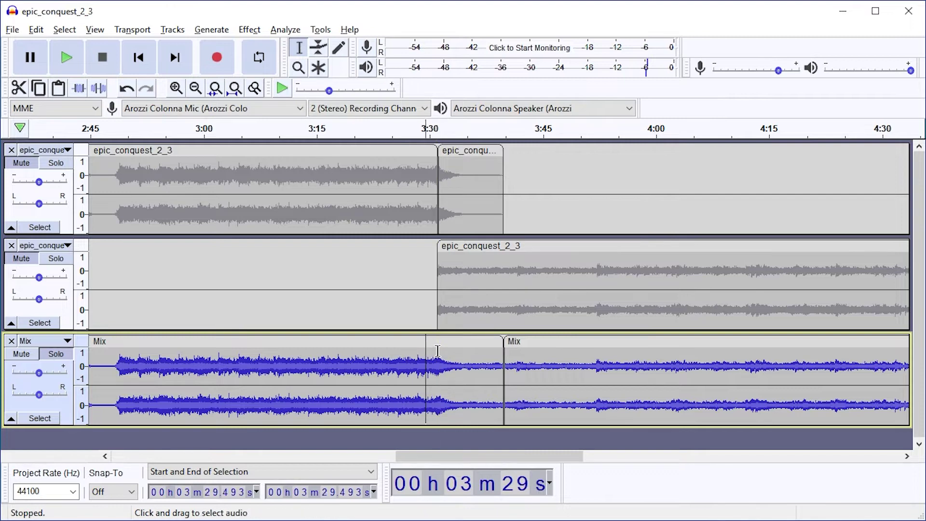
pyautogui.keyDown('ctrl'); pyautogui.scroll(4, 433, 347); pyautogui.keyUp('ctrl')
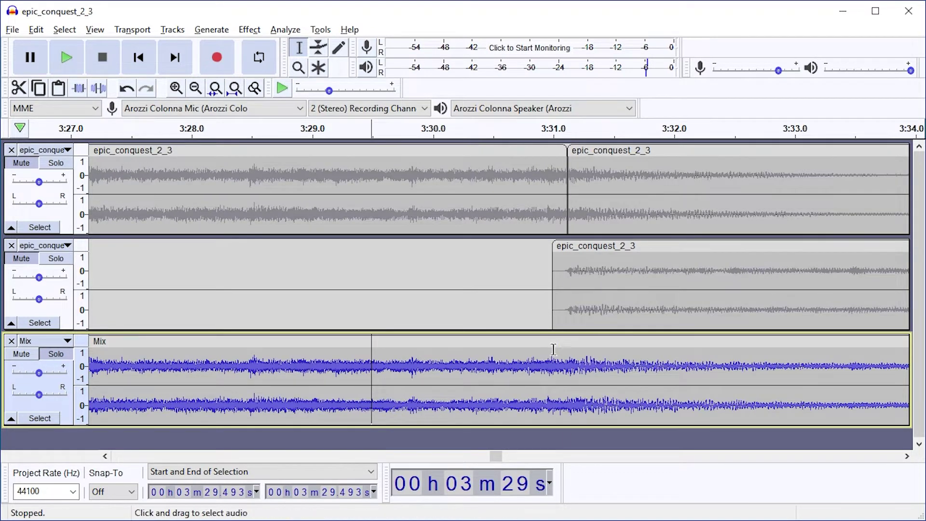
pyautogui.click(565, 357)
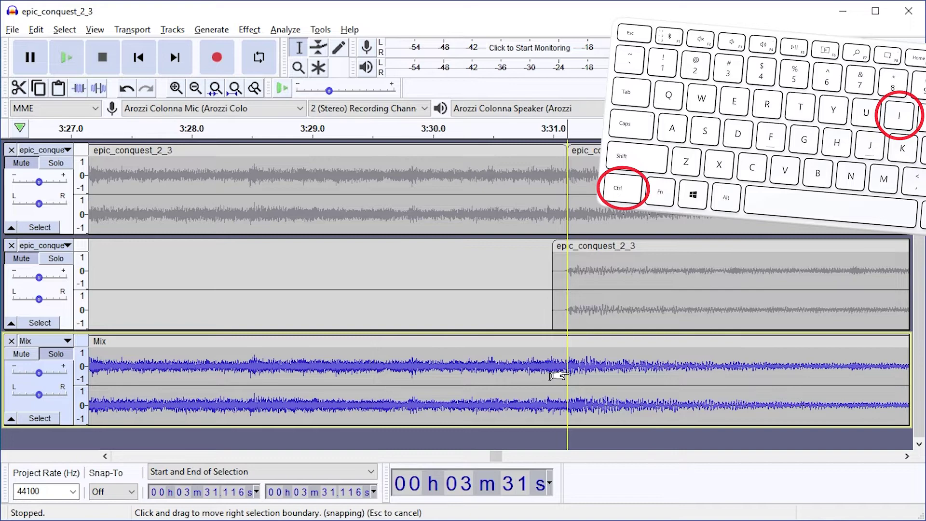
pyautogui.hotkey('ctrl', 'i')
pyautogui.keyDown('ctrl'); pyautogui.scroll(-3, 569, 375); pyautogui.keyUp('ctrl')
# - Select a tiny range around the 3:31.116 split and zoom to the selection
pyautogui.keyDown('ctrl'); pyautogui.scroll(4, 275, 378); pyautogui.keyUp('ctrl')
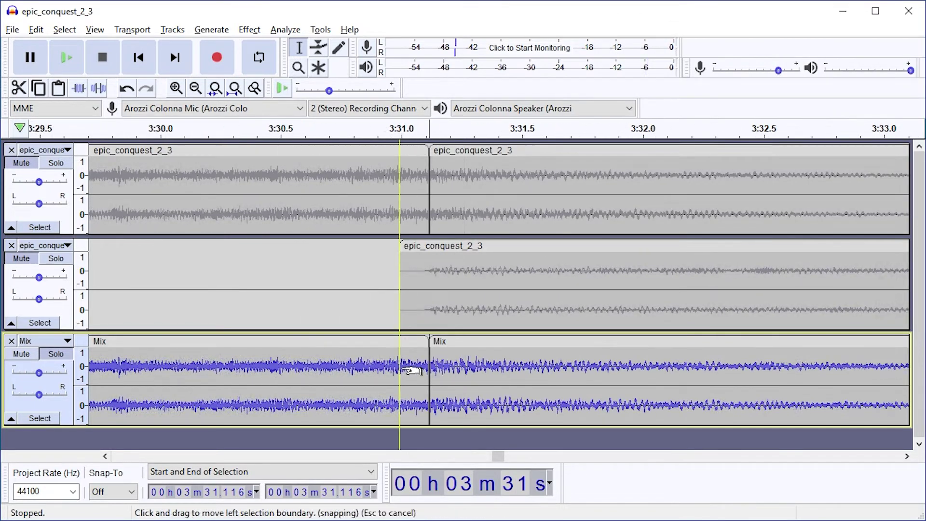
pyautogui.keyDown('ctrl'); pyautogui.scroll(5, 579, 372); pyautogui.keyUp('ctrl')
pyautogui.keyDown('ctrl'); pyautogui.scroll(-2, 657, 367); pyautogui.keyUp('ctrl')
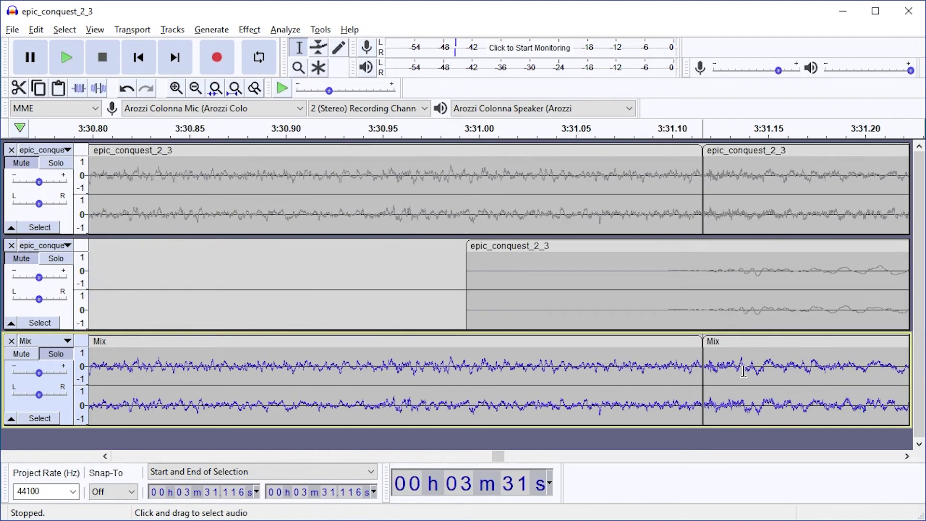
pyautogui.moveTo(743, 370); pyautogui.dragTo(659, 370)
pyautogui.click(95, 30)
pyautogui.moveTo(211, 49)
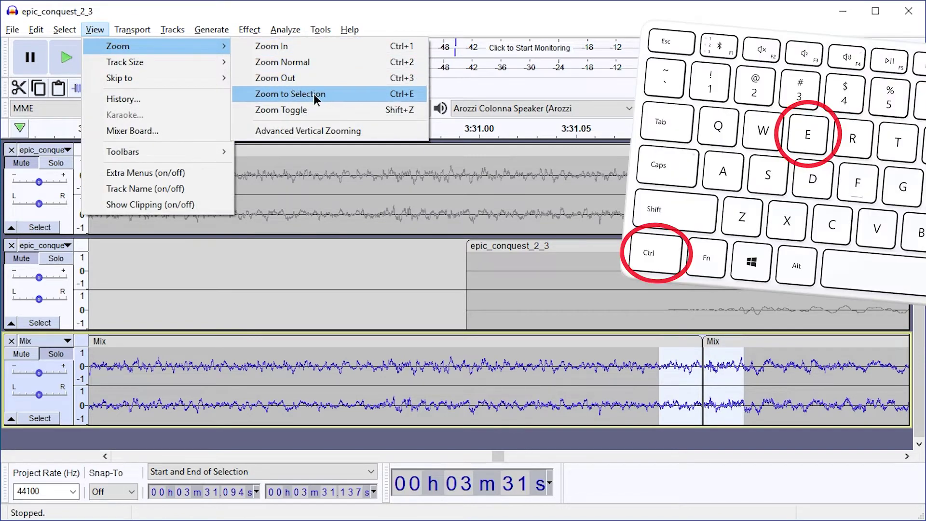
pyautogui.click(313, 93)
pyautogui.keyDown('ctrl'); pyautogui.scroll(3, 508, 367); pyautogui.keyUp('ctrl')
# - Shrink the second track, enlarge the Mix track, and zoom further into the split
pyautogui.moveTo(61, 331); pyautogui.dragTo(69, 165)
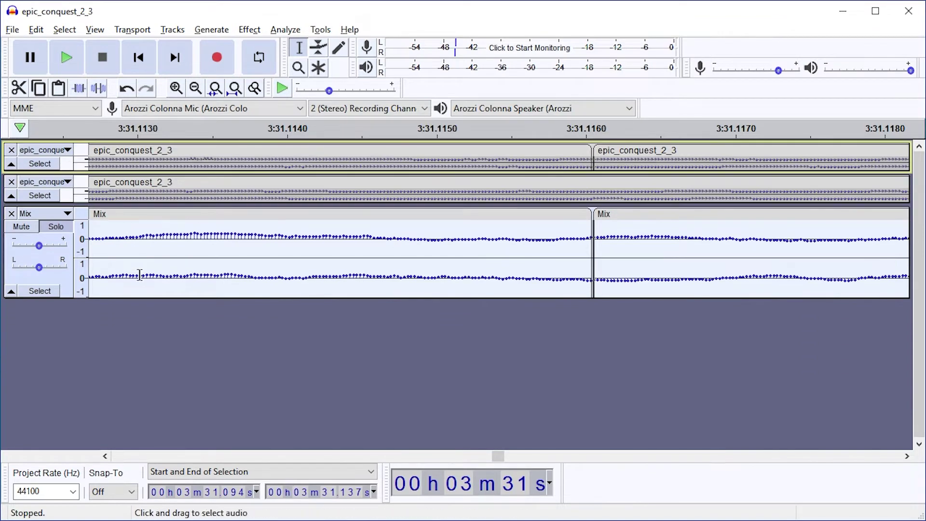
pyautogui.moveTo(142, 298); pyautogui.dragTo(133, 424)
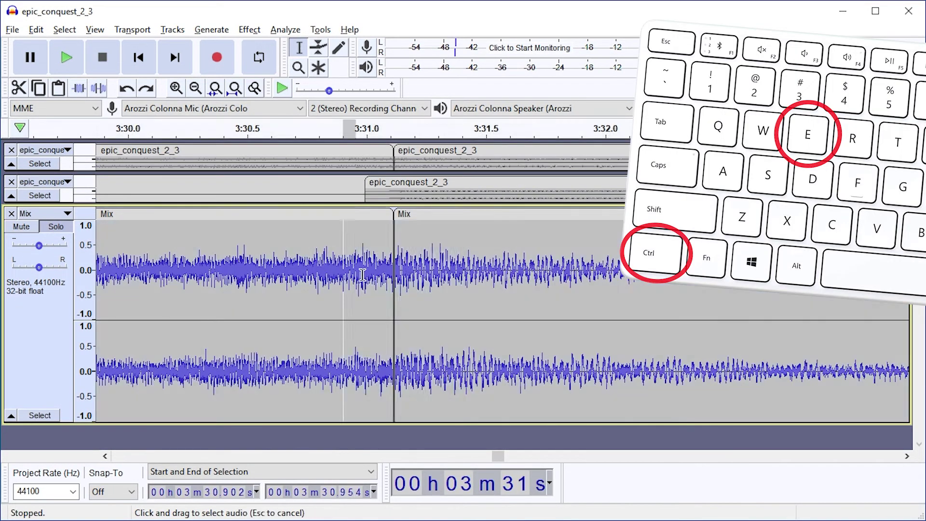
pyautogui.moveTo(362, 273); pyautogui.dragTo(499, 284)
pyautogui.hotkey('ctrl', 'e')
pyautogui.hotkey('ctrl', 'e')
pyautogui.hotkey('ctrl', 'e')
pyautogui.hotkey('ctrl', 'e')
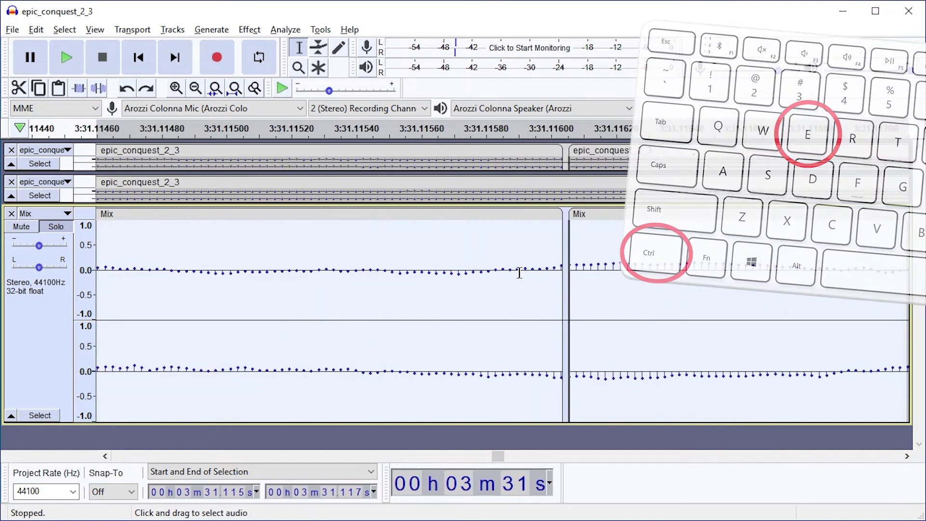
pyautogui.click(666, 279)
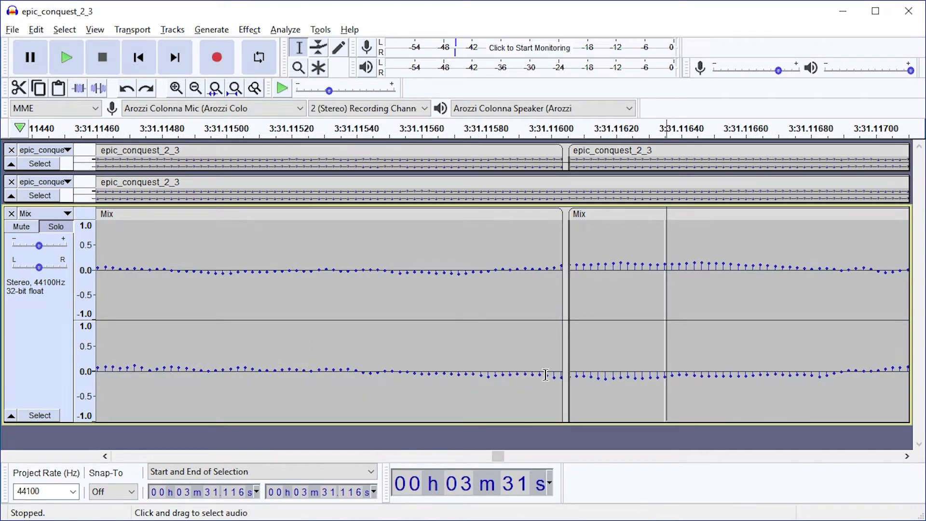
# - With the Draw tool, redraw the edge samples in both channels at the split to about zero
pyautogui.click(337, 48)
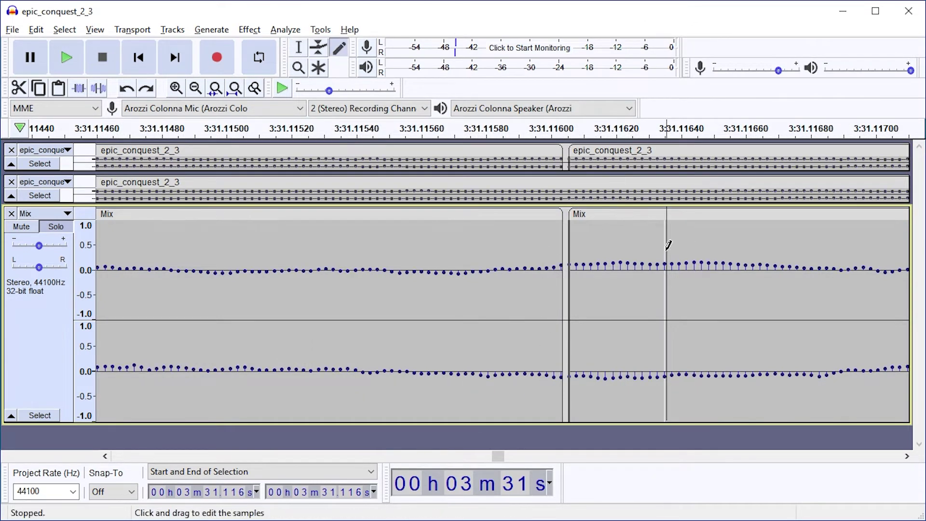
pyautogui.scroll(2, 589, 265)
pyautogui.scroll(1, 477, 270)
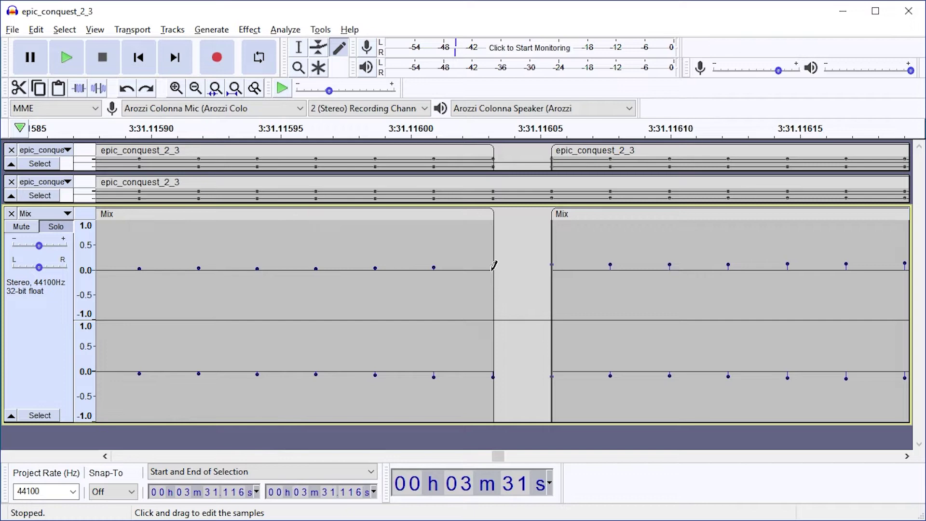
pyautogui.click(493, 269)
pyautogui.moveTo(554, 378); pyautogui.dragTo(558, 367)
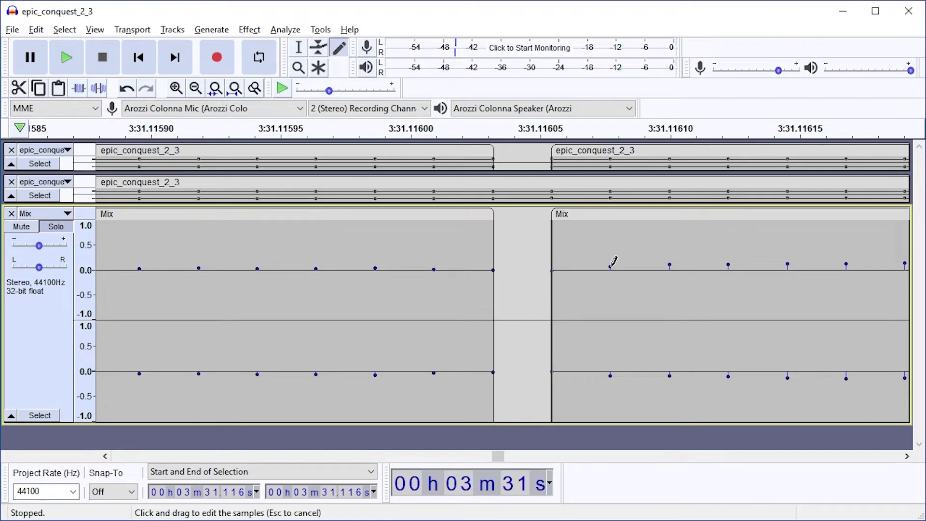
pyautogui.moveTo(610, 265); pyautogui.dragTo(610, 267)
pyautogui.scroll(-5, 508, 330)
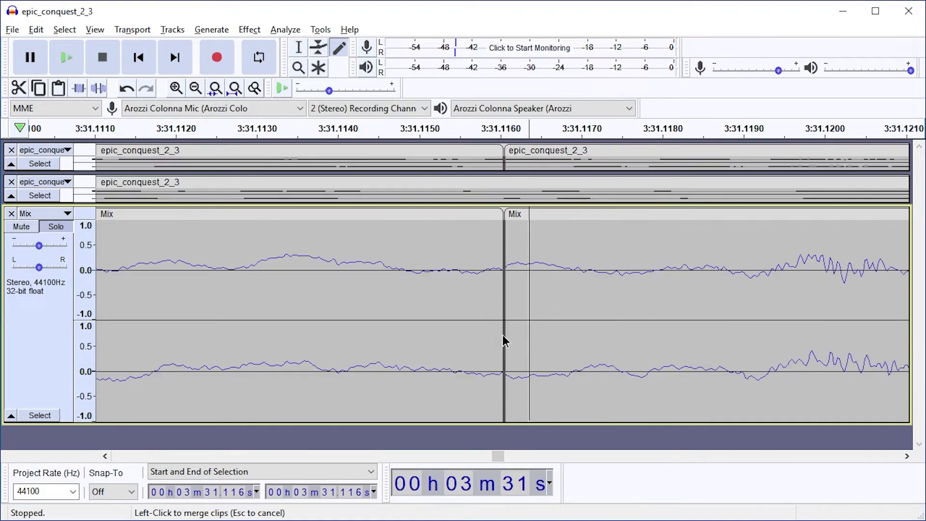
pyautogui.scroll(-1, 529, 374)
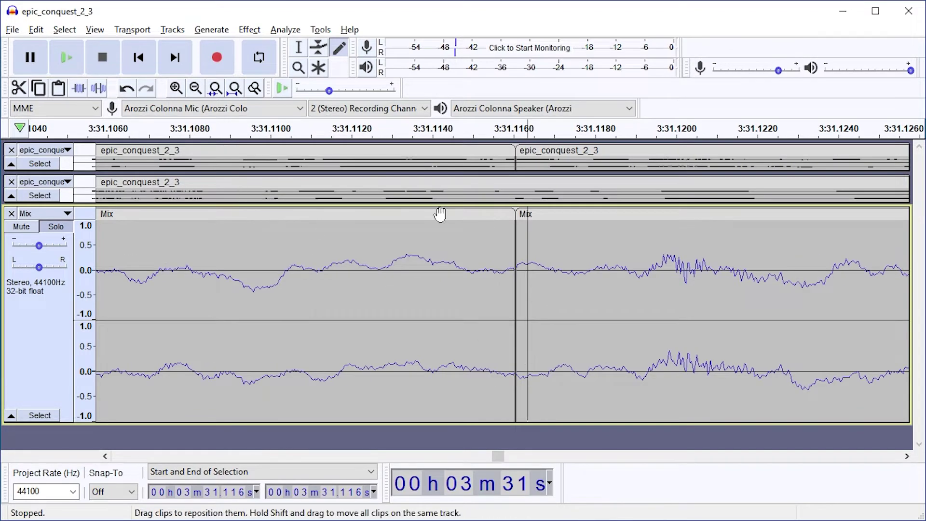
pyautogui.scroll(-5, 501, 215)
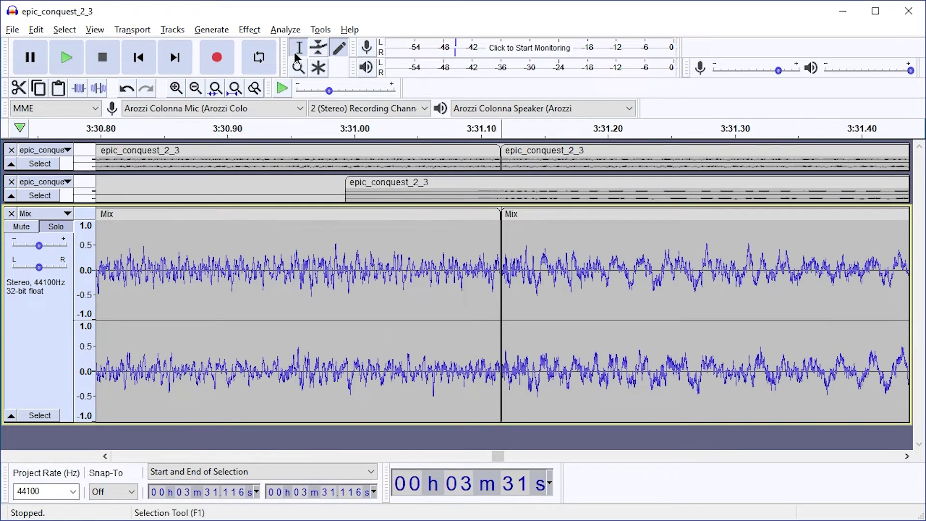
# - Play across the join from just before it, then again from 3:30.812
pyautogui.click(186, 301)
pyautogui.press('space')
pyautogui.scroll(-2, 385, 316)
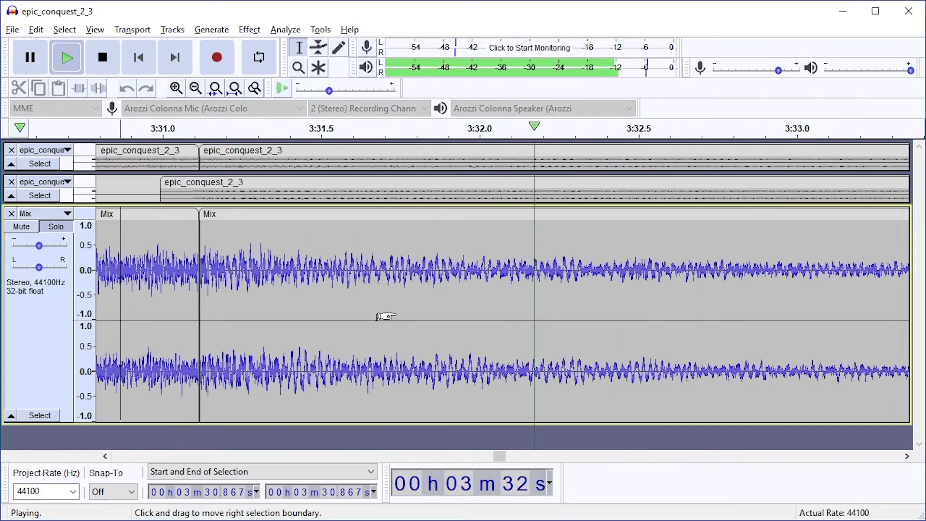
pyautogui.scroll(-1, 386, 316)
pyautogui.click(250, 270)
pyautogui.press('space')
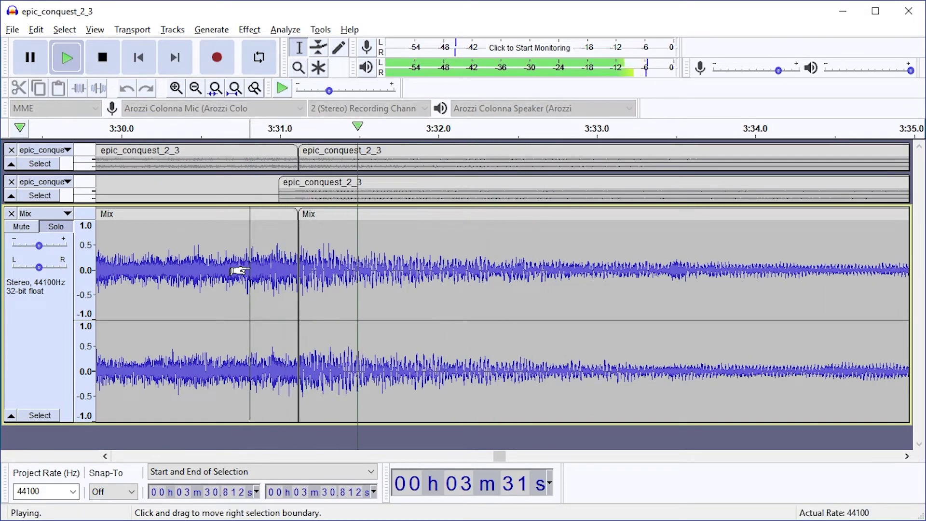
pyautogui.press('space')
pyautogui.hotkey('ctrl', 'f')
pyautogui.doubleClick(332, 265)
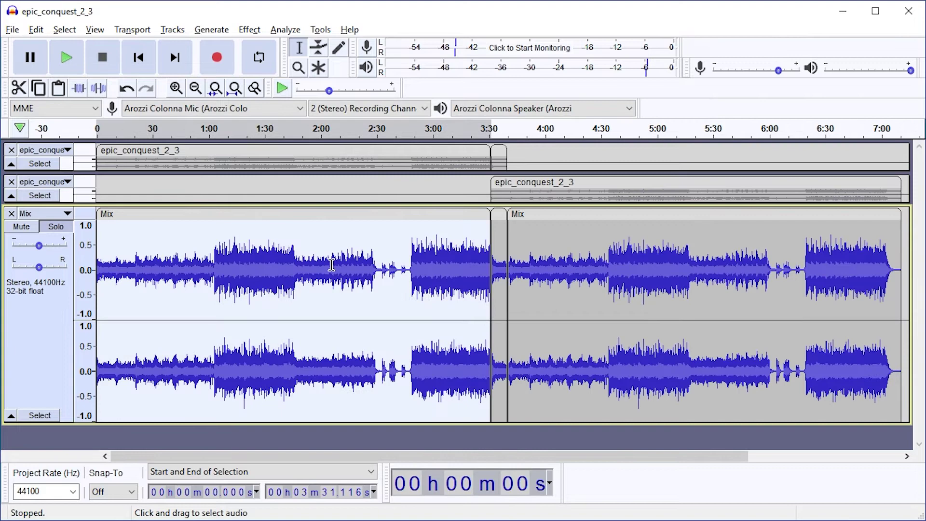
pyautogui.doubleClick(331, 264)
pyautogui.press('space')
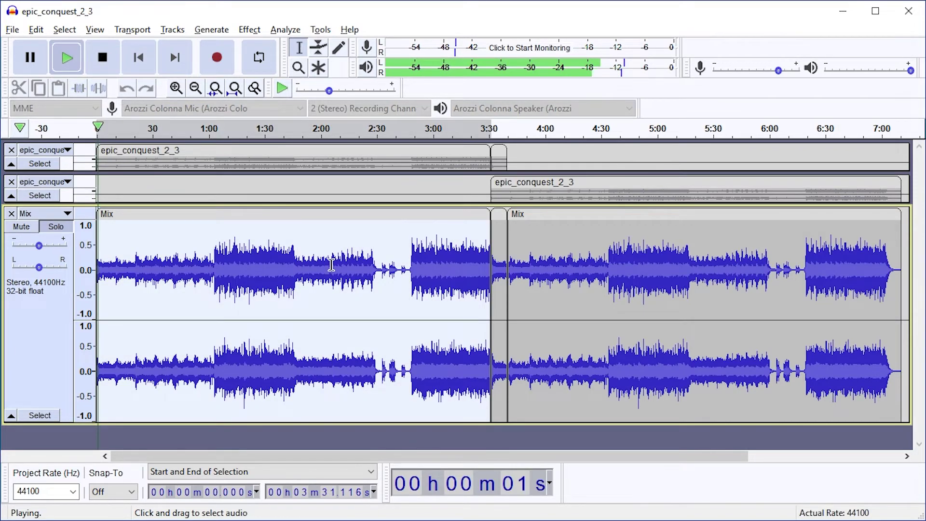
pyautogui.press('space')
pyautogui.doubleClick(574, 274)
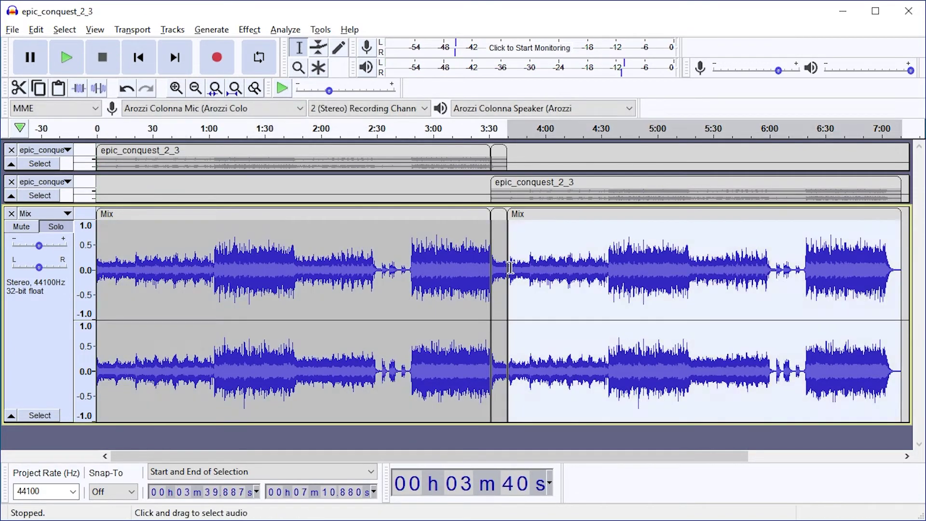
pyautogui.scroll(4, 505, 261)
pyautogui.moveTo(507, 261); pyautogui.dragTo(246, 263)
pyautogui.scroll(-4, 255, 263)
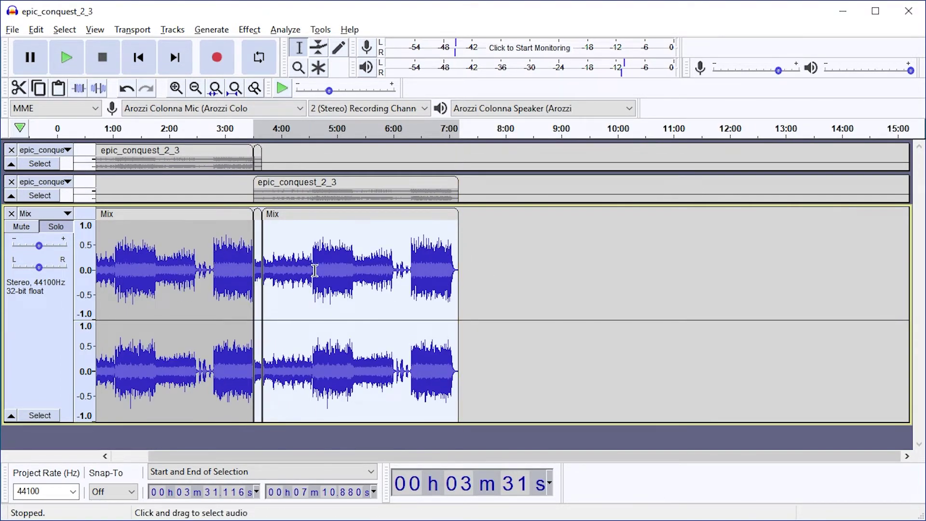
pyautogui.press('space')
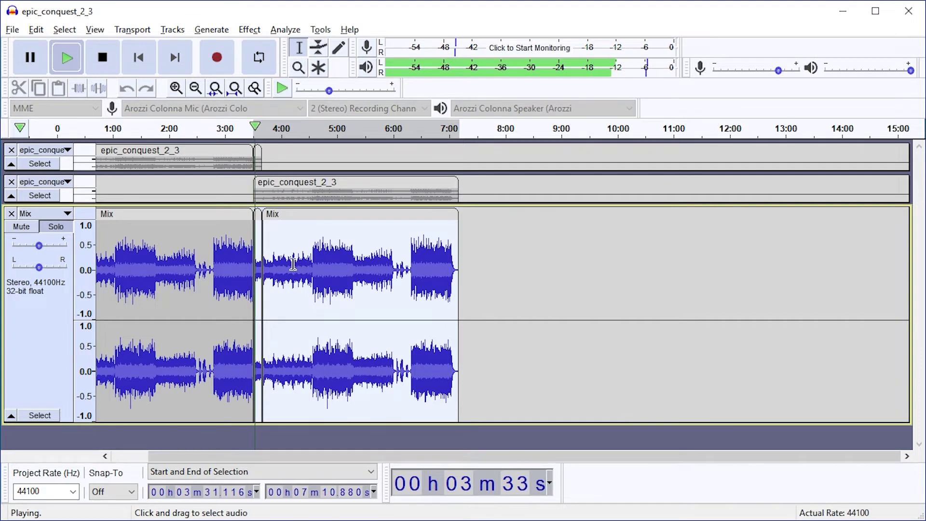
pyautogui.press('space')
pyautogui.hotkey('ctrl', 'f')
pyautogui.doubleClick(290, 288)
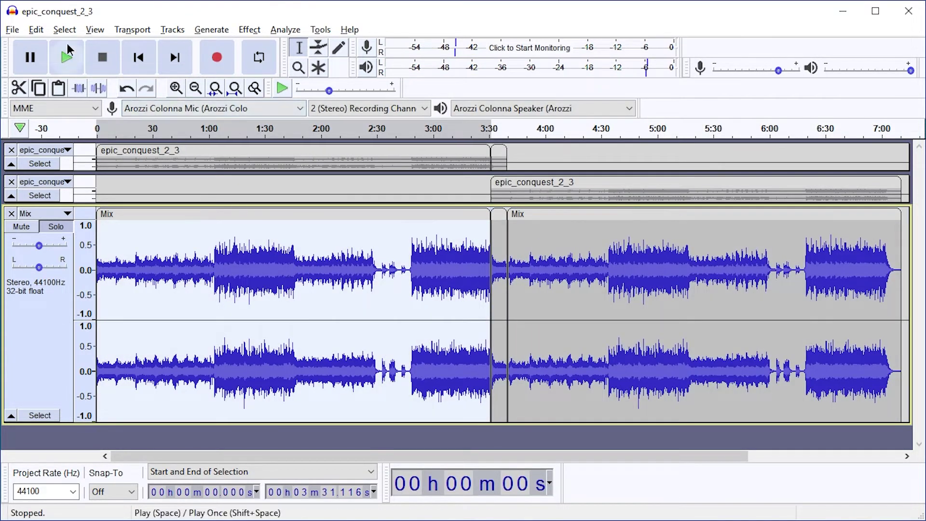
pyautogui.click(12, 30)
# - Open File > Export > Export Selected Audio, cancel it, then reopen the export dialog
pyautogui.moveTo(100, 137)
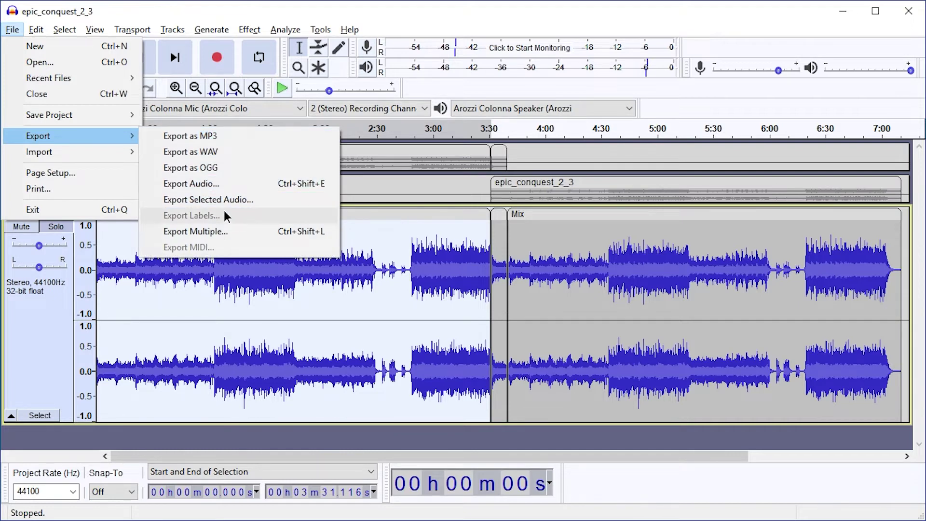
pyautogui.click(213, 199)
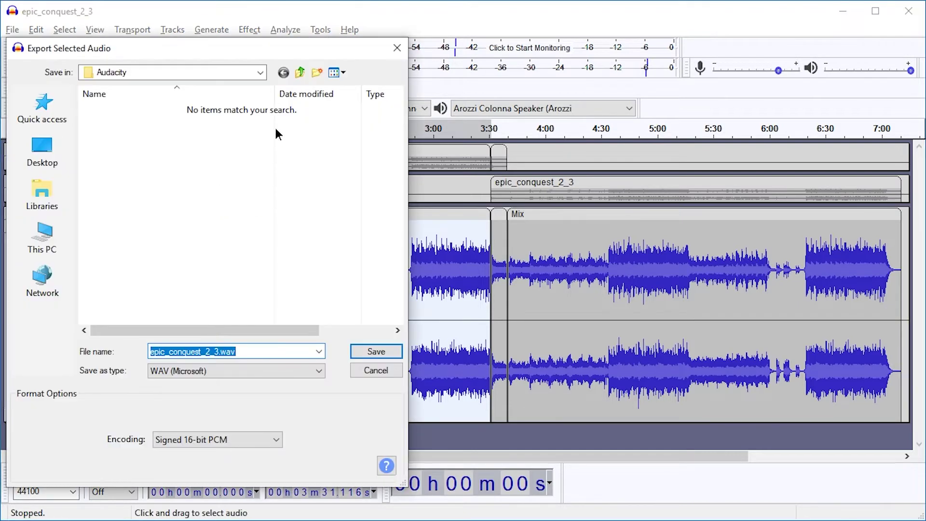
pyautogui.click(375, 379)
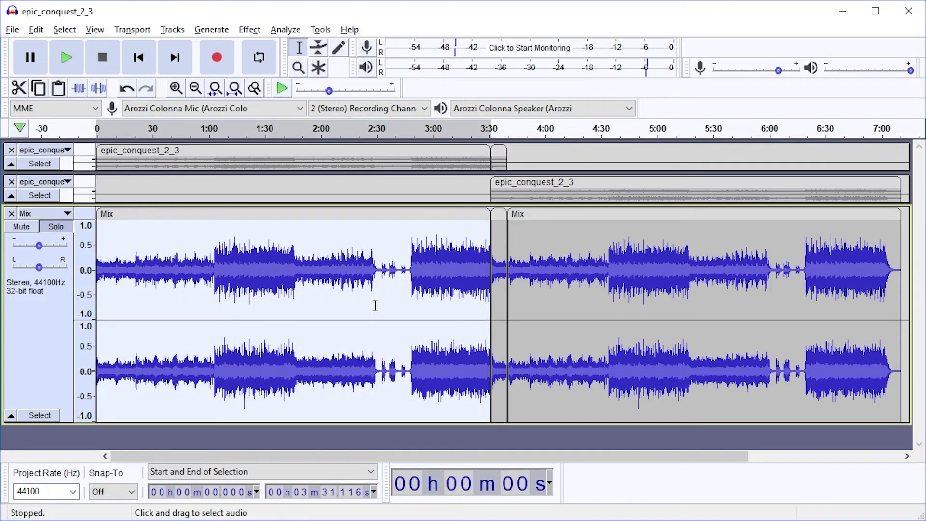
pyautogui.click(22, 30)
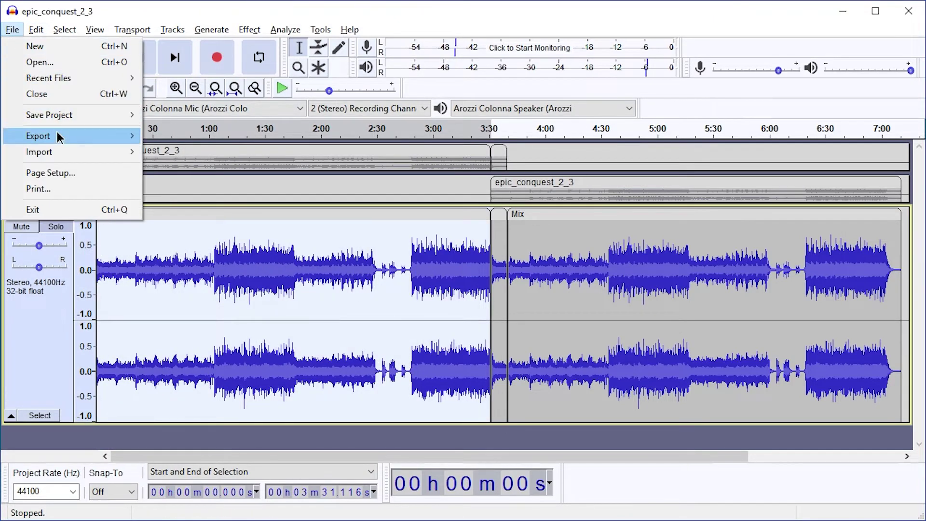
pyautogui.moveTo(57, 135)
pyautogui.click(198, 207)
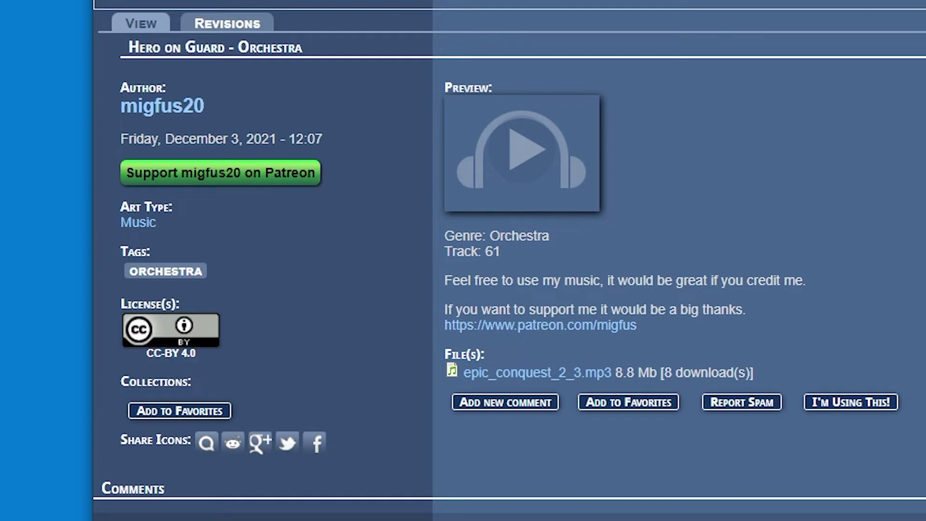
# - Open the track's CC BY 4.0 licence page, dismiss the donation popup and read its attribution terms
pyautogui.click(188, 343)
pyautogui.scroll(-8, 496, 216)
pyautogui.scroll(-10, 495, 216)
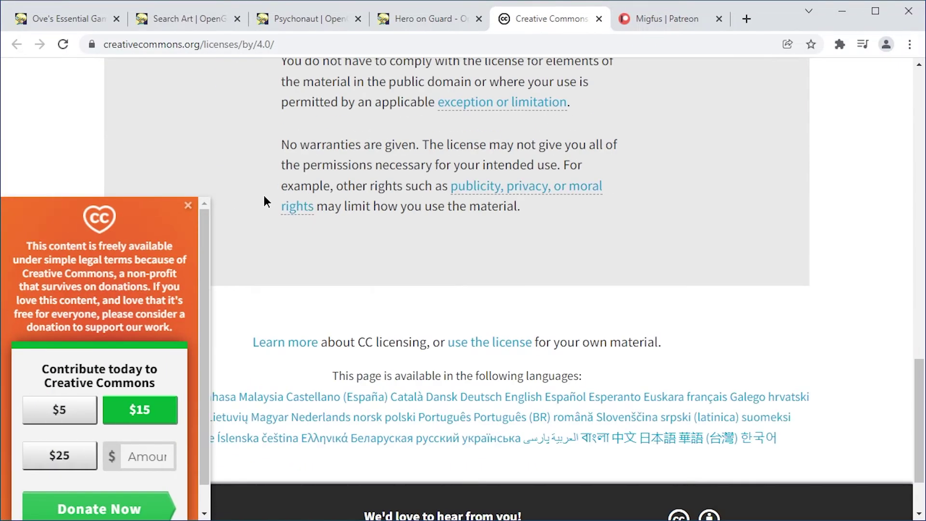
pyautogui.click(187, 205)
pyautogui.scroll(-1, 535, 258)
pyautogui.scroll(10, 539, 260)
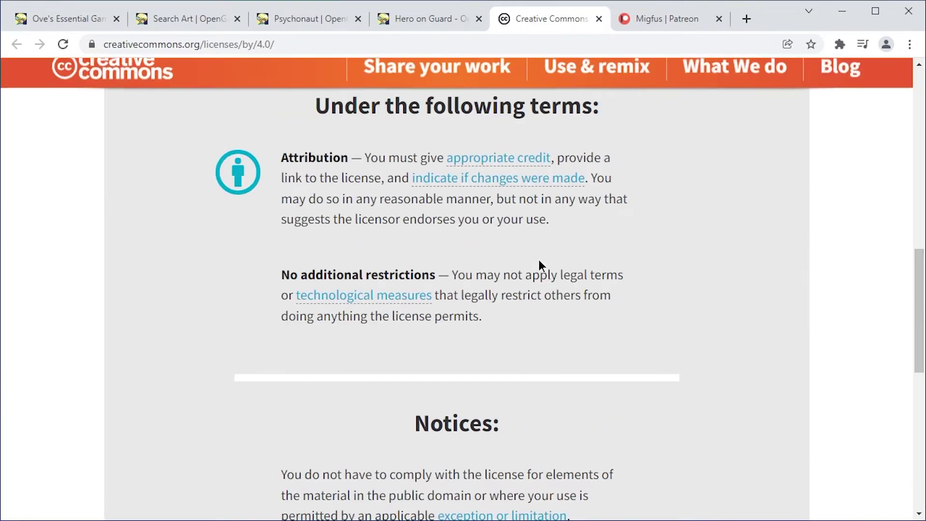
pyautogui.scroll(5, 529, 254)
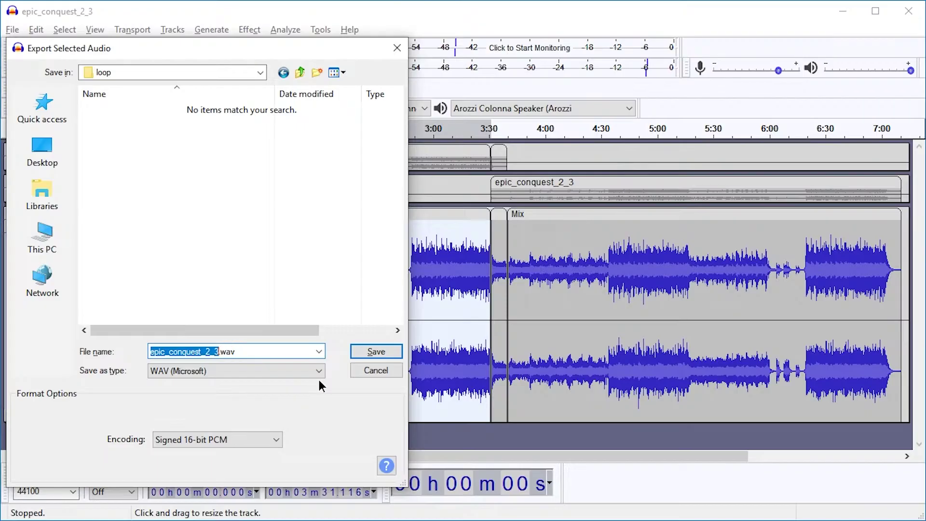
# - Save the first Mix clip as 'Hero on Guard - Orchestra Loop Start' WAV with all metadata tags cleared
pyautogui.hotkey('ctrl', 'a')
pyautogui.write('Hero on Guard - Orchestra')
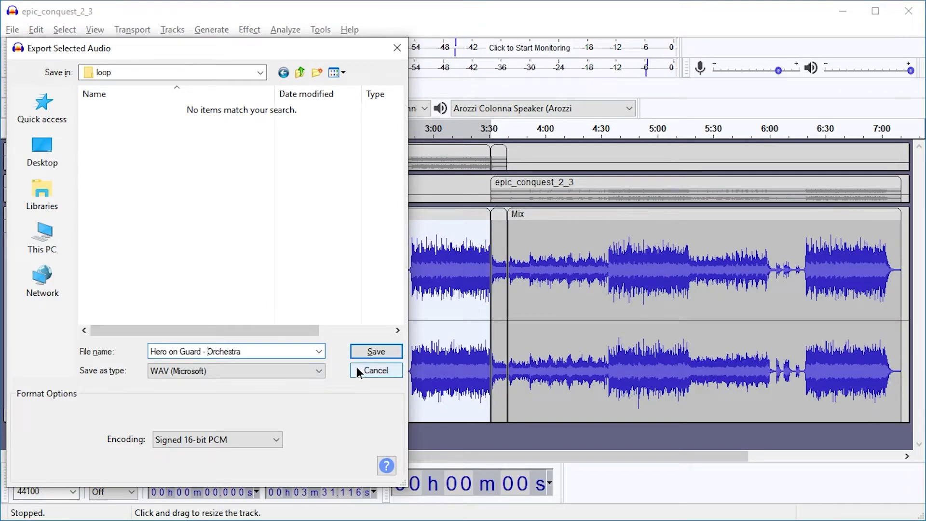
pyautogui.write('Loop Start')
pyautogui.press('Return')
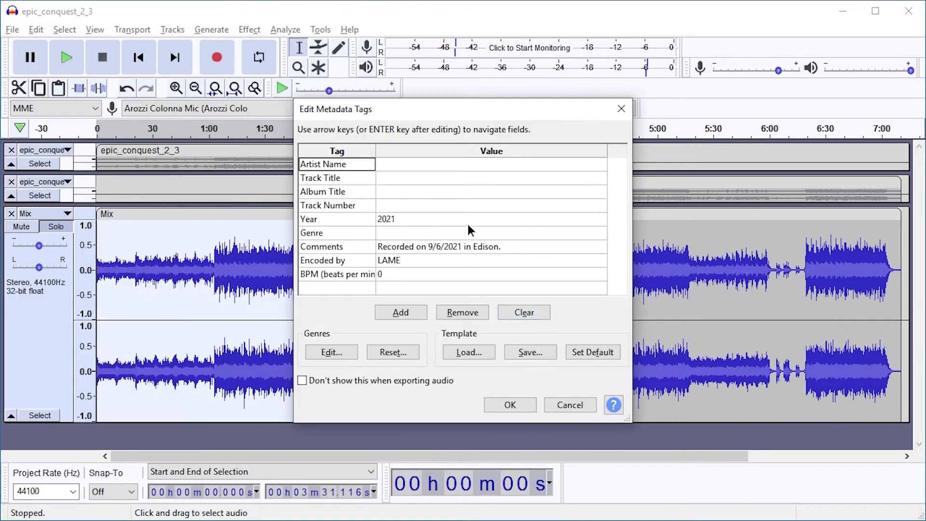
pyautogui.click(523, 313)
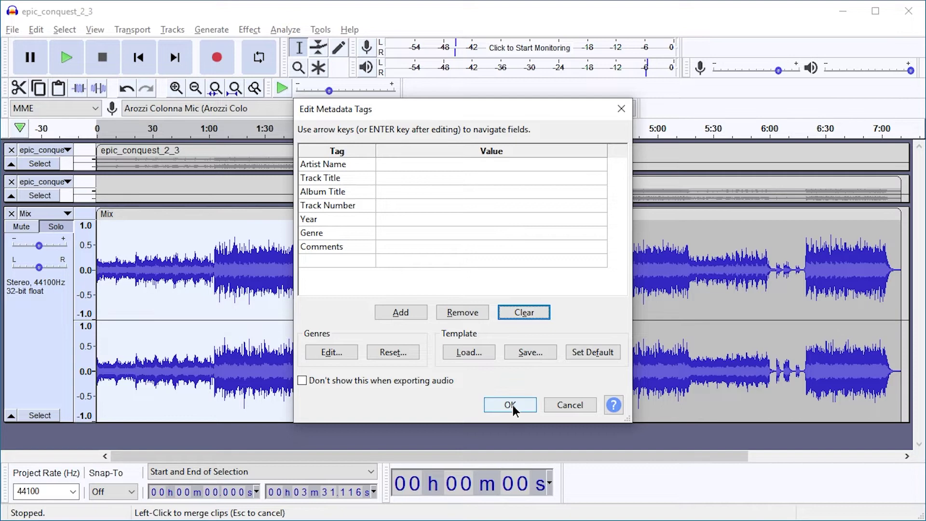
pyautogui.click(510, 405)
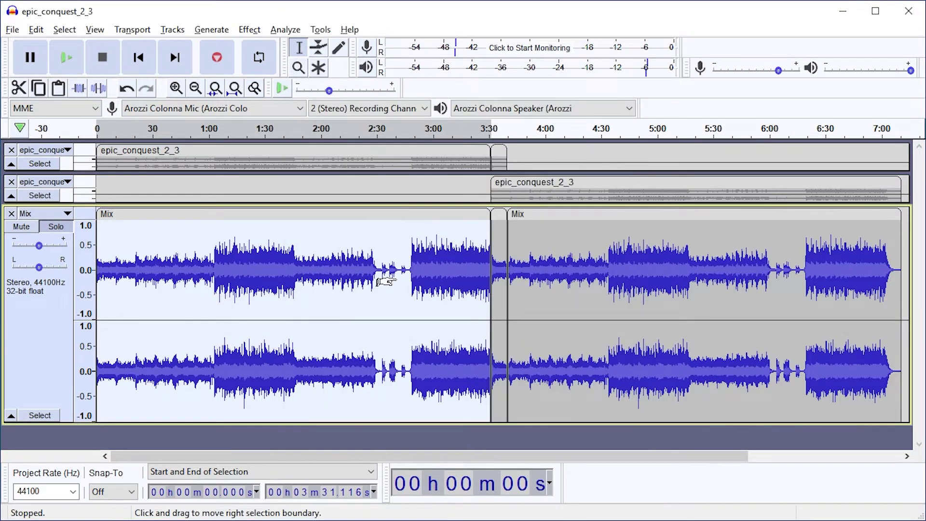
# - Select the Mix audio from 0:00 to 3:39.887 and duplicate it onto a new track
pyautogui.doubleClick(880, 262)
pyautogui.click(783, 264)
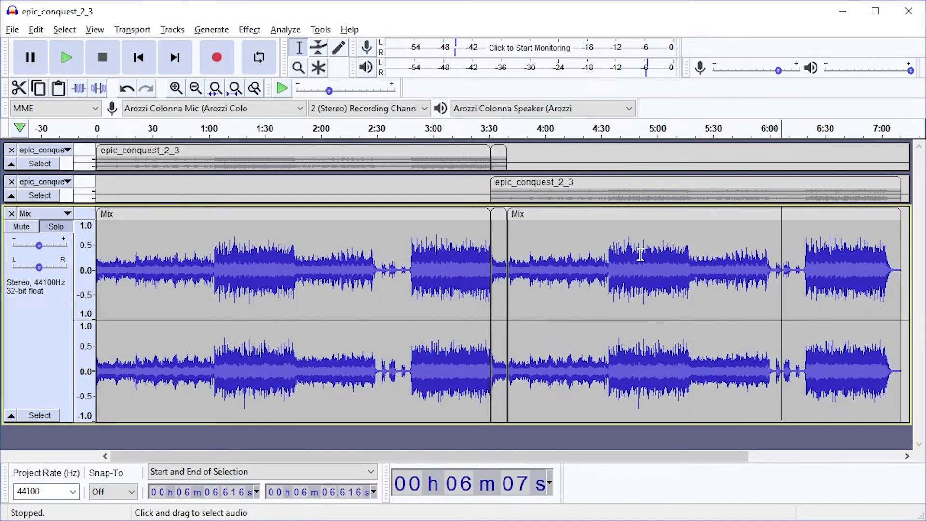
pyautogui.doubleClick(329, 269)
pyautogui.scroll(3, 492, 265)
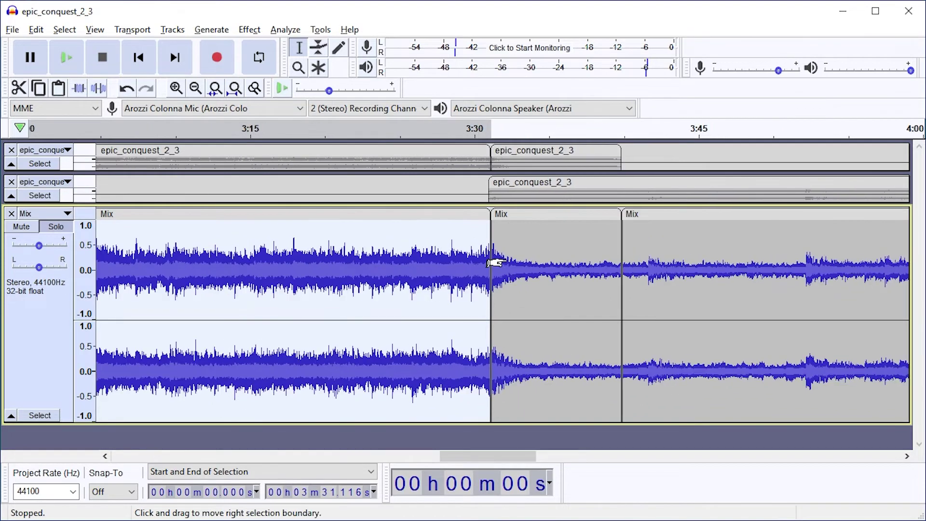
pyautogui.moveTo(492, 272); pyautogui.dragTo(603, 290)
pyautogui.scroll(-4, 603, 289)
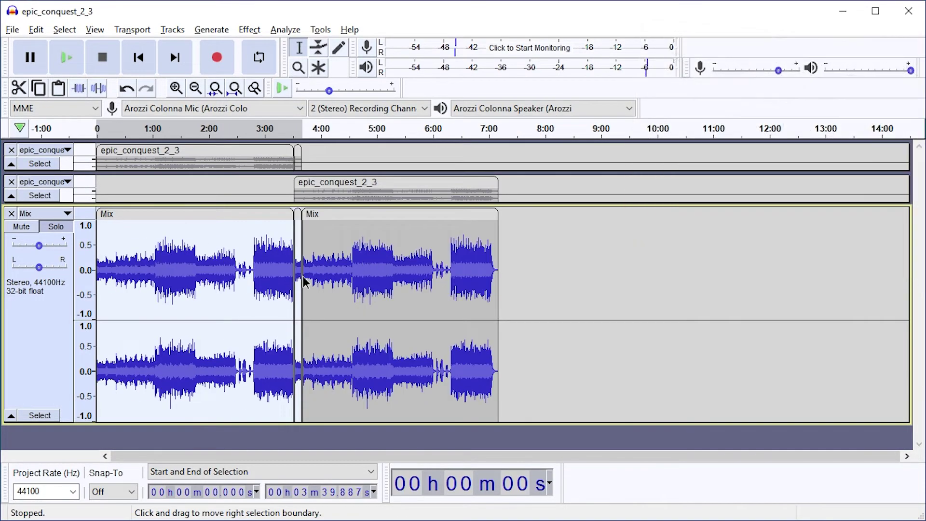
pyautogui.hotkey('ctrl', 'd')
# - Fit tracks to the window, shrink both epic_conquest tracks and enlarge the two Mix tracks
pyautogui.hotkey('ctrl', 'shift', 'f')
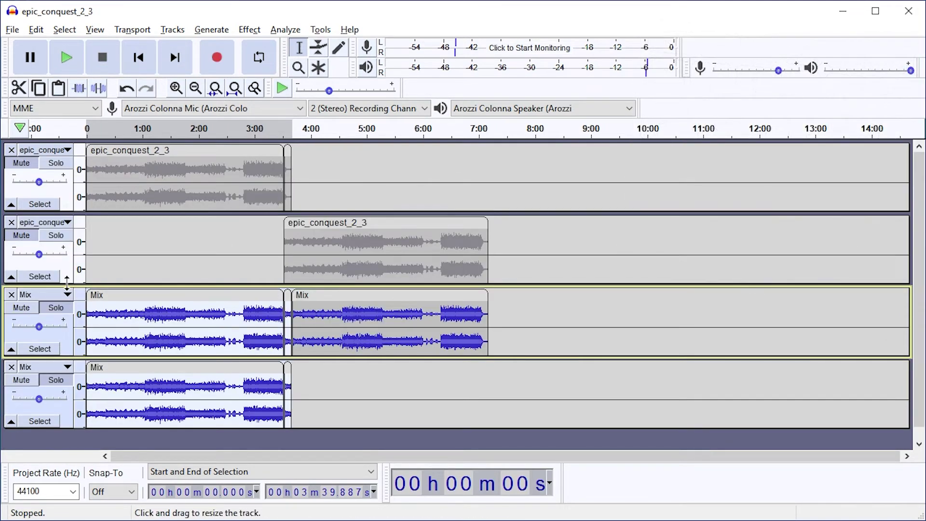
pyautogui.moveTo(69, 284); pyautogui.dragTo(79, 243)
pyautogui.moveTo(82, 212); pyautogui.dragTo(86, 182)
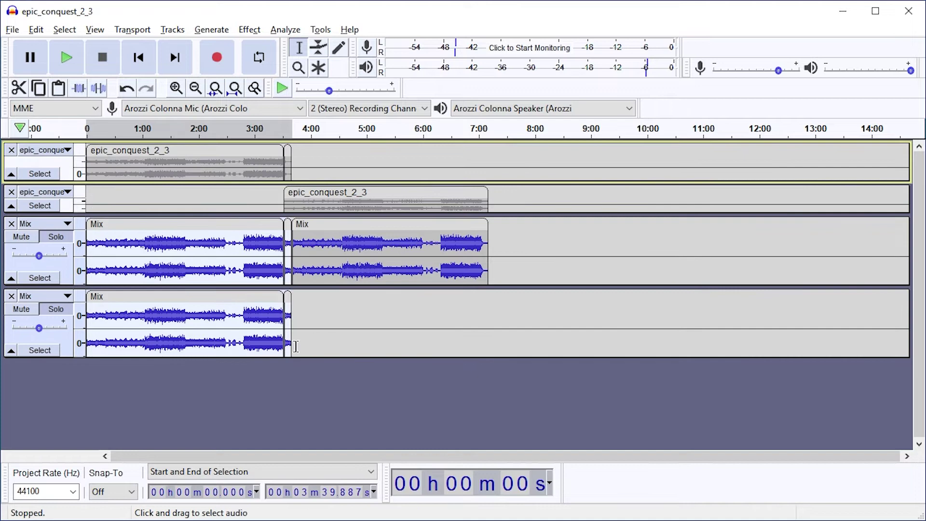
pyautogui.moveTo(312, 357); pyautogui.dragTo(314, 408)
pyautogui.moveTo(340, 285); pyautogui.dragTo(337, 320)
pyautogui.hotkey('ctrl', '1')
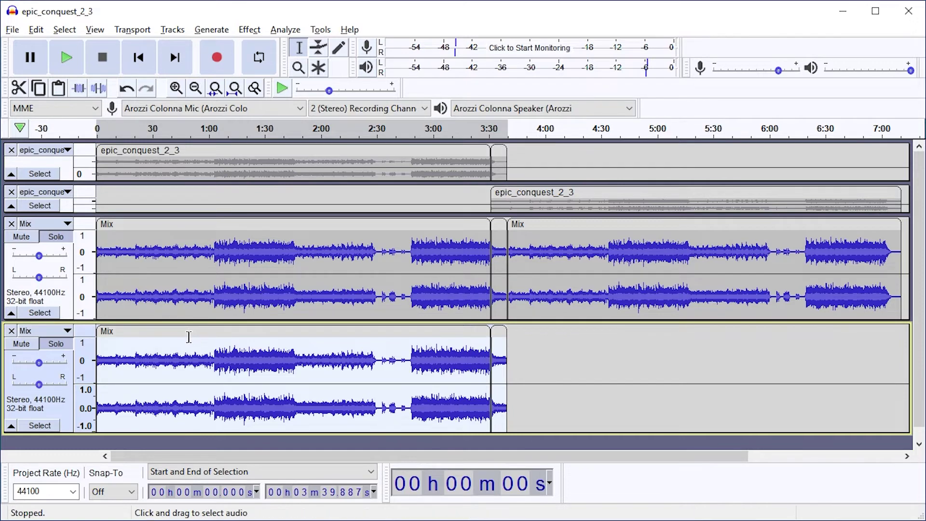
# - Slide the lower Mix clip so it starts at 3:30.994
pyautogui.moveTo(186, 330); pyautogui.dragTo(581, 332)
pyautogui.hotkey('ctrl', '1')
pyautogui.hotkey('ctrl', '1')
pyautogui.hotkey('ctrl', '1')
pyautogui.hotkey('ctrl', '1')
pyautogui.hotkey('ctrl', '1')
pyautogui.hotkey('ctrl', '1')
pyautogui.hotkey('ctrl', '1')
pyautogui.hotkey('ctrl', '1')
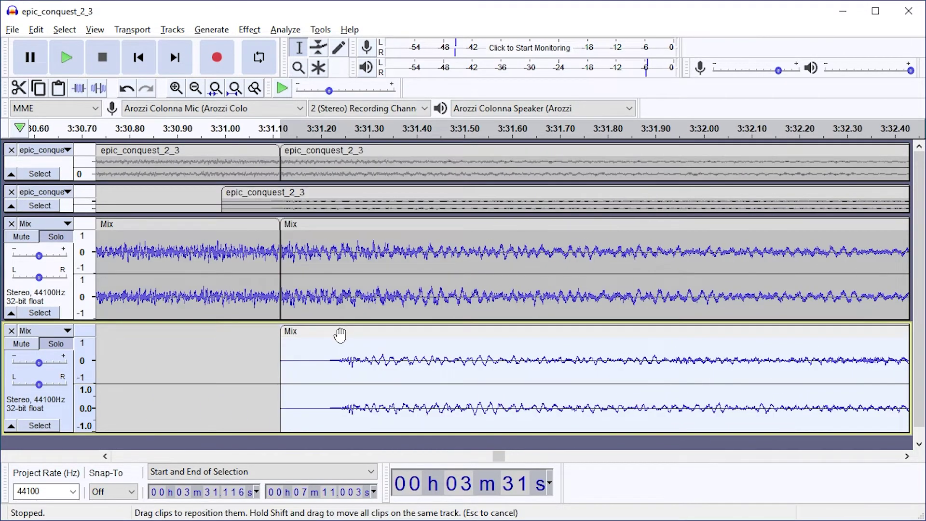
pyautogui.moveTo(340, 334); pyautogui.dragTo(280, 333)
pyautogui.hotkey('ctrl', '3')
pyautogui.hotkey('ctrl', '3')
pyautogui.hotkey('ctrl', '3')
# - Split the upper Mix track at 7:02.110 and delete the trailing piece
pyautogui.press('End')
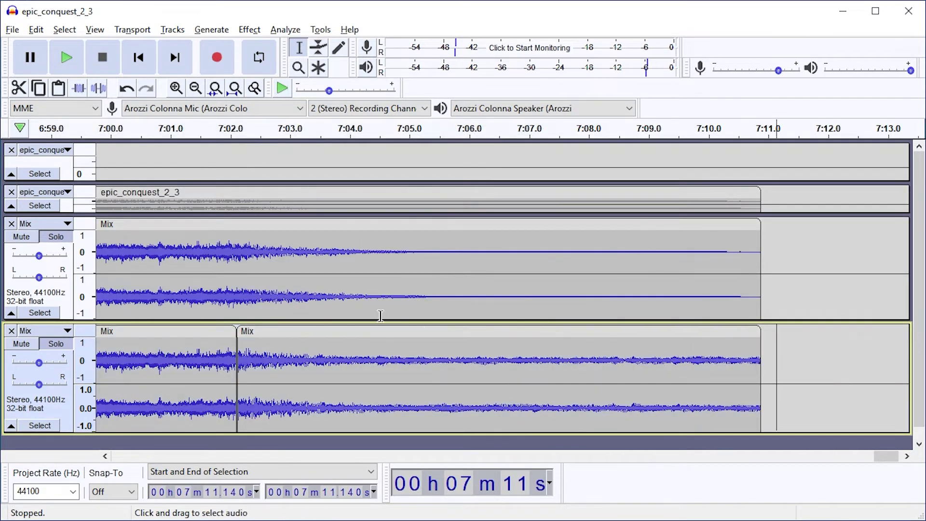
pyautogui.click(237, 298)
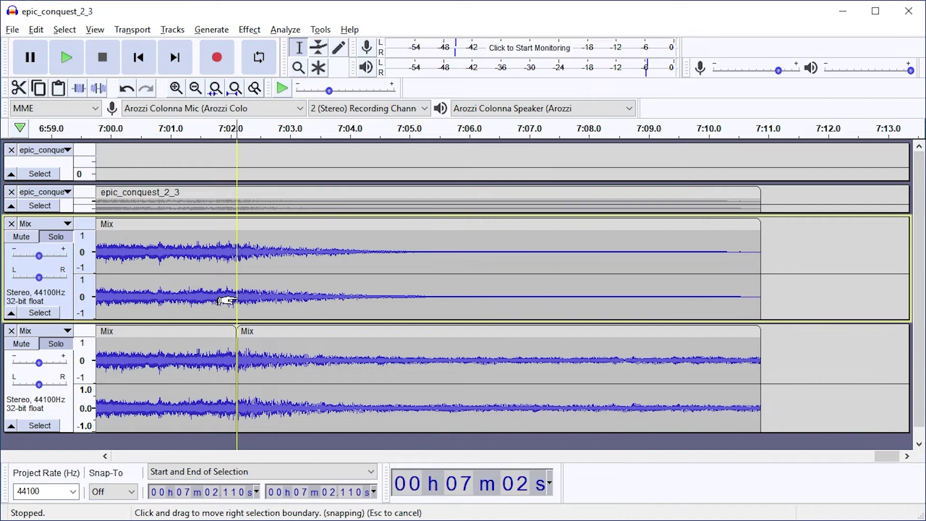
pyautogui.hotkey('ctrl', 'i')
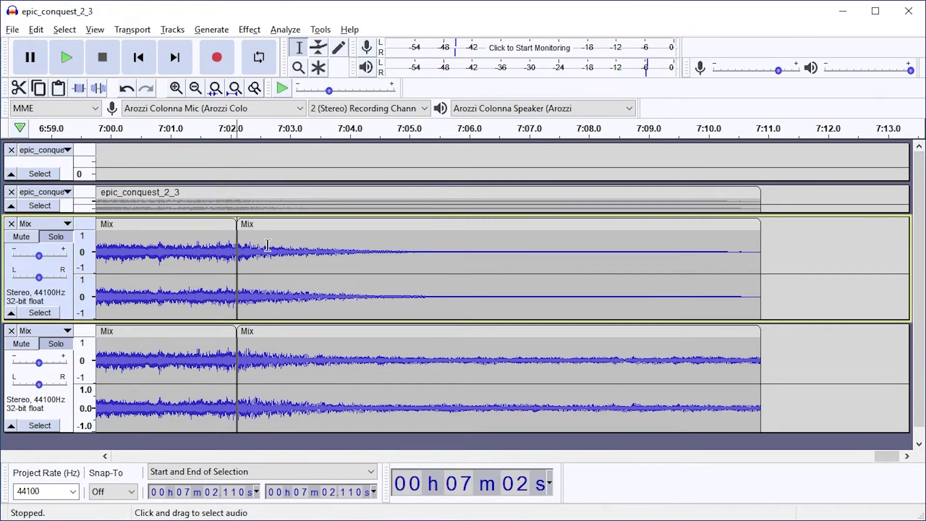
pyautogui.doubleClick(290, 240)
pyautogui.press('Delete')
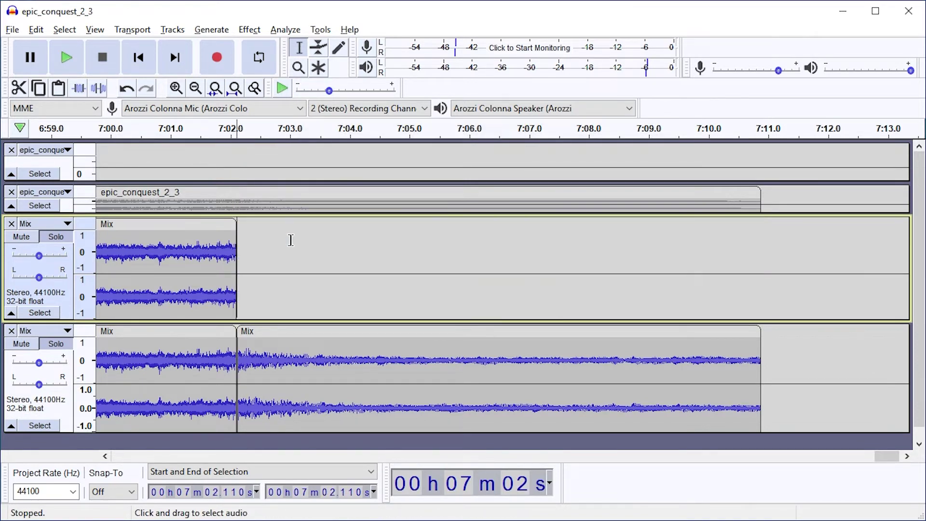
# - Delete the lower Mix track's trailing clip and zoom to sample level around 7:02.110
pyautogui.doubleClick(277, 363)
pyautogui.press('Delete')
pyautogui.hotkey('ctrl', '1')
pyautogui.hotkey('ctrl', '1')
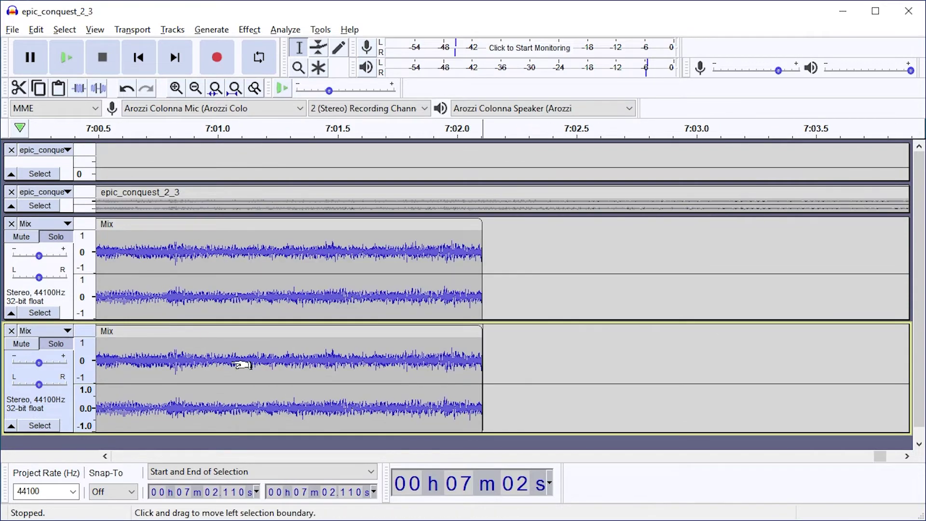
pyautogui.hotkey('ctrl', '1')
pyautogui.hotkey('ctrl', '1')
pyautogui.hotkey('ctrl', '1')
pyautogui.hotkey('ctrl', '1')
pyautogui.hotkey('ctrl', '1')
pyautogui.hotkey('ctrl', '1')
pyautogui.hotkey('ctrl', '1')
pyautogui.hotkey('ctrl', '1')
pyautogui.hotkey('ctrl', '1')
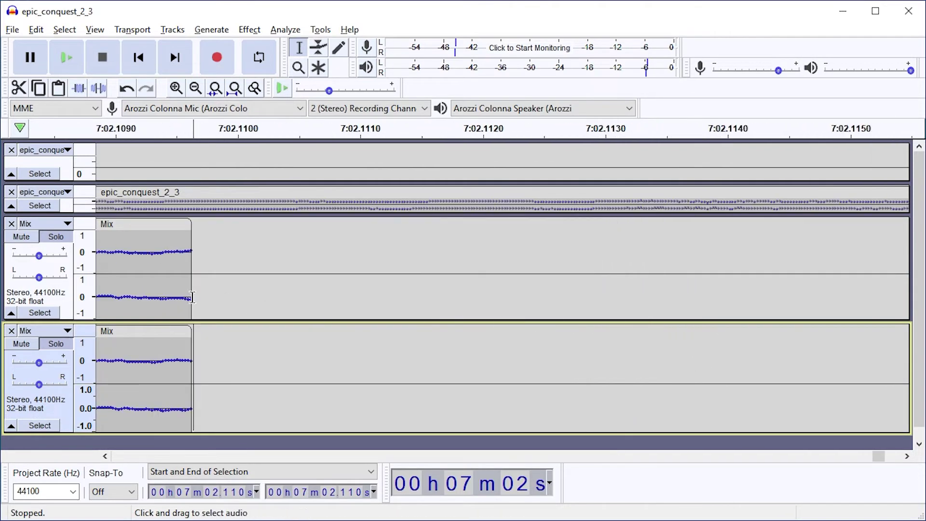
pyautogui.hotkey('ctrl', '1')
pyautogui.hotkey('ctrl', '1')
pyautogui.hotkey('ctrl', '1')
pyautogui.hotkey('ctrl', '1')
pyautogui.hotkey('ctrl', '1')
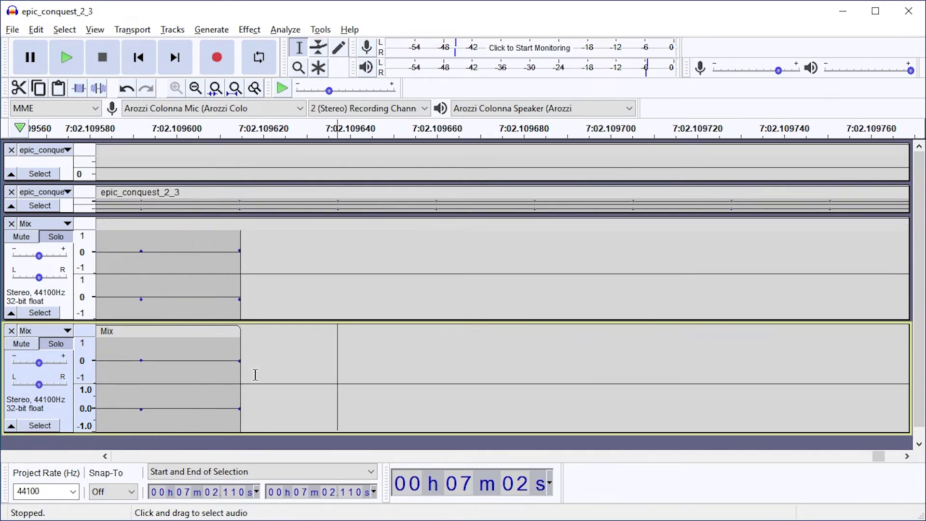
# - Copy the lower Mix clip's ending audio and paste it over the matching span on the upper Mix track
pyautogui.hotkey('ctrl', '3')
pyautogui.hotkey('ctrl', '3')
pyautogui.hotkey('ctrl', '3')
pyautogui.hotkey('ctrl', '3')
pyautogui.hotkey('ctrl', '3')
pyautogui.hotkey('ctrl', '3')
pyautogui.moveTo(269, 365); pyautogui.dragTo(425, 366)
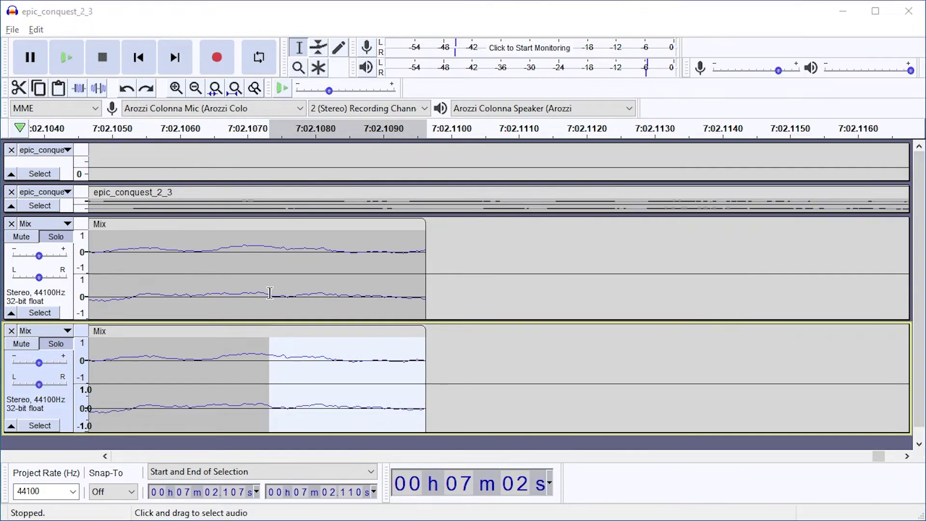
pyautogui.moveTo(269, 292); pyautogui.dragTo(424, 307)
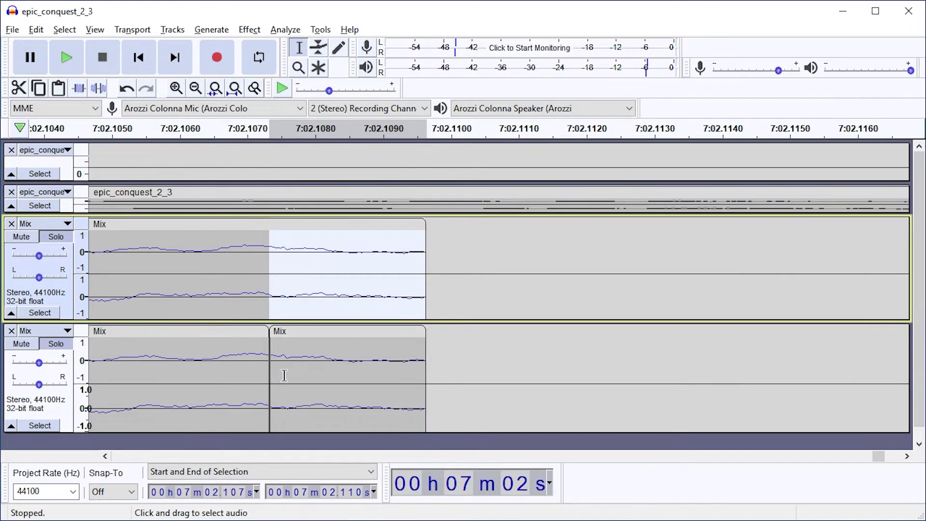
pyautogui.doubleClick(284, 375)
pyautogui.hotkey('ctrl', 'c')
pyautogui.moveTo(270, 277); pyautogui.dragTo(424, 276)
pyautogui.hotkey('ctrl', 'v')
# - Join the adjacent clips on the upper Mix track
pyautogui.scroll(7, 405, 315)
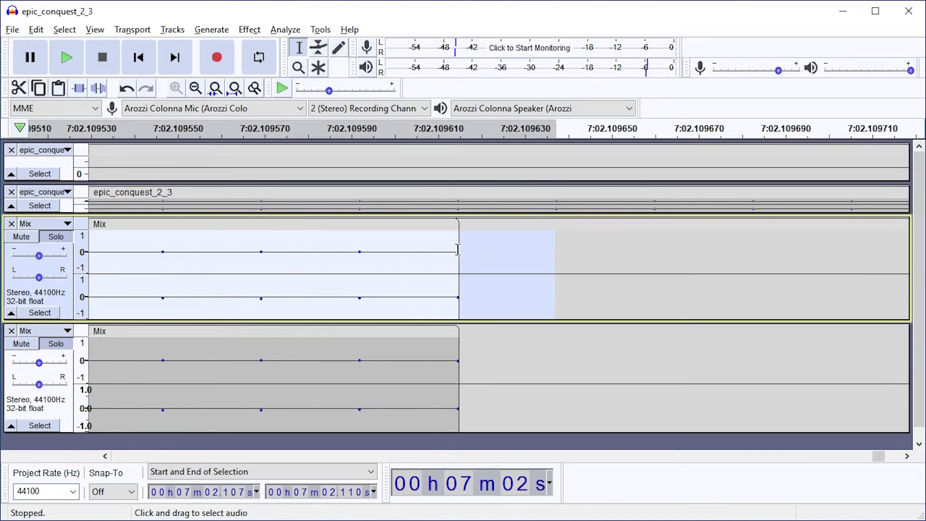
pyautogui.scroll(-10, 510, 355)
pyautogui.click(535, 303)
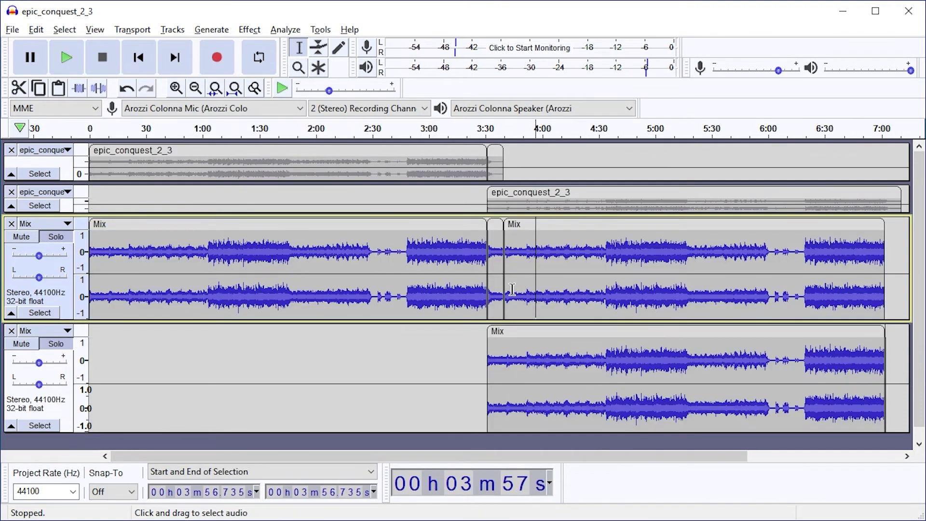
pyautogui.click(506, 290)
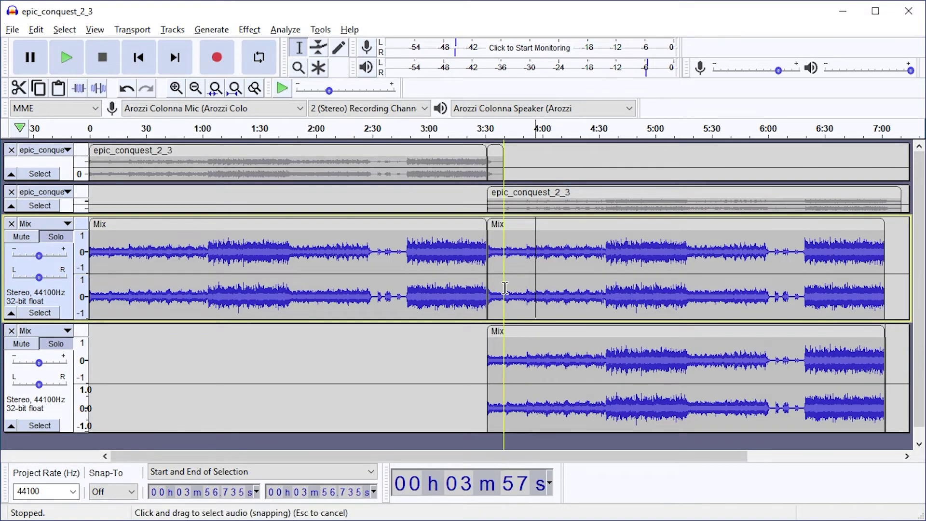
# - Close the lower Mix track, select the 3:31–7:02 Mix clip and expand the source tracks
pyautogui.scroll(6, 505, 288)
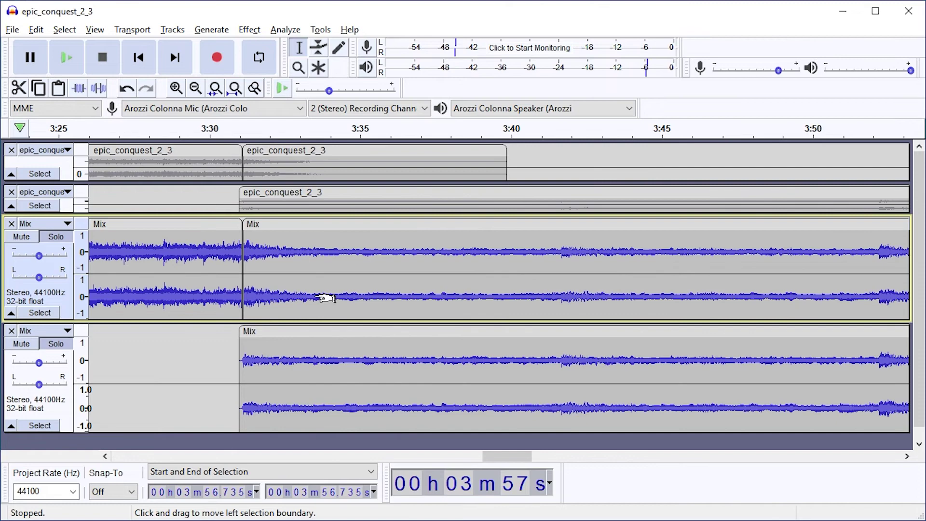
pyautogui.click(11, 331)
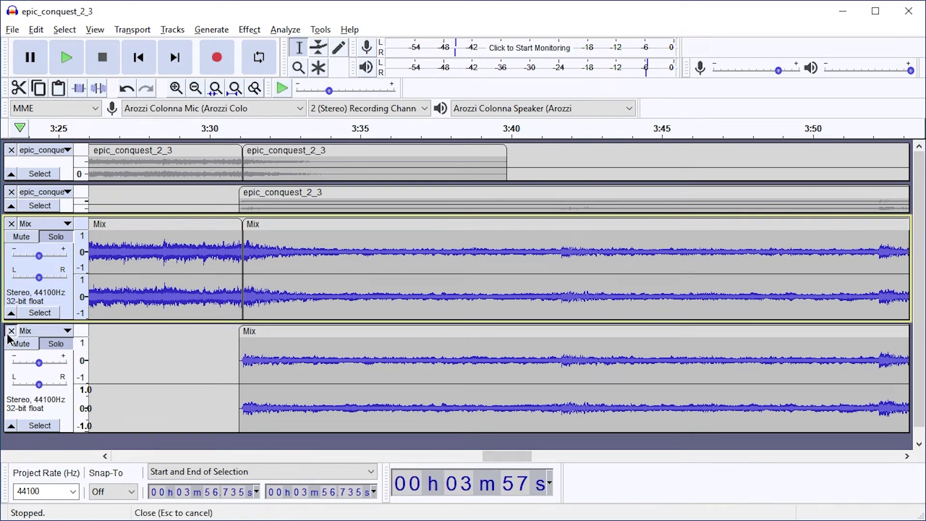
pyautogui.doubleClick(322, 311)
pyautogui.scroll(-2, 309, 314)
pyautogui.scroll(-3, 283, 320)
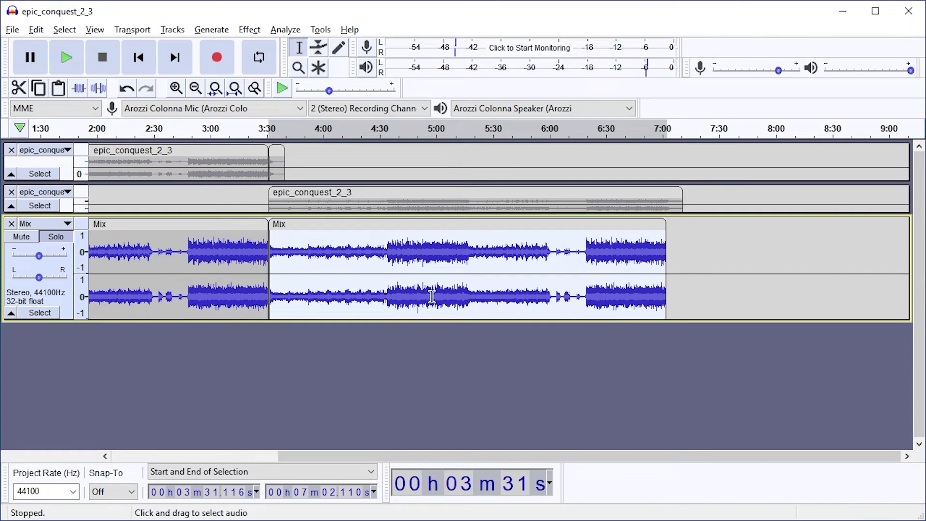
pyautogui.hotkey('ctrl', 'shift', 'x')
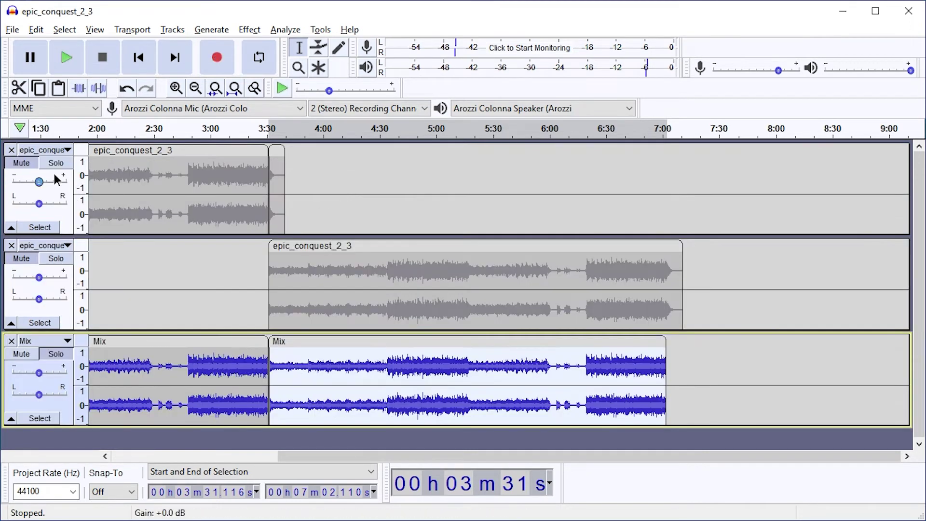
pyautogui.click(12, 29)
# - Export only the selected audio, renaming the Loop Start file to 'Hero on Guard - Orchestra Loop Loop'
pyautogui.moveTo(123, 138)
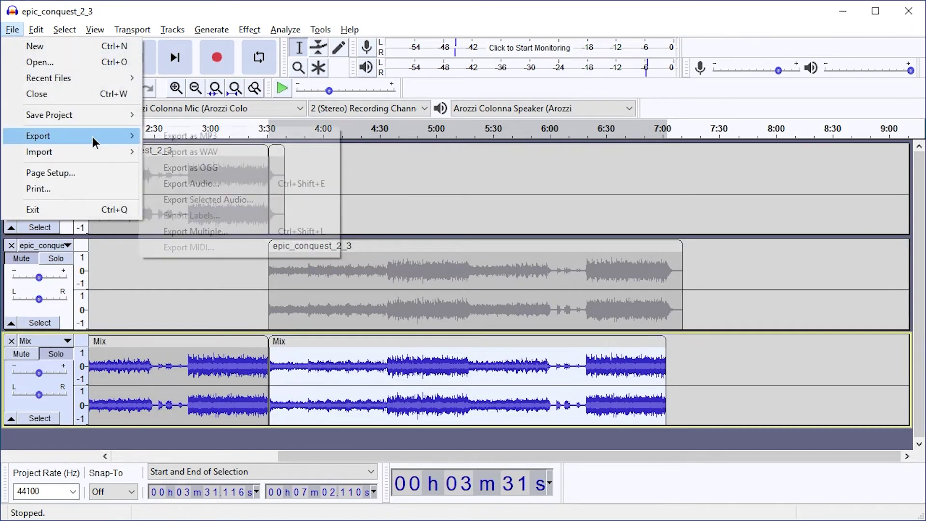
pyautogui.click(235, 199)
pyautogui.click(145, 111)
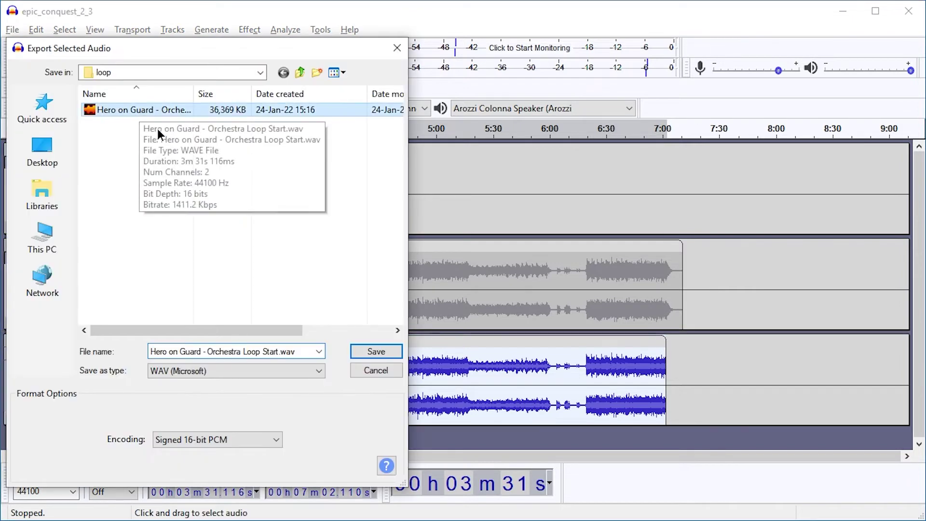
pyautogui.doubleClick(269, 351)
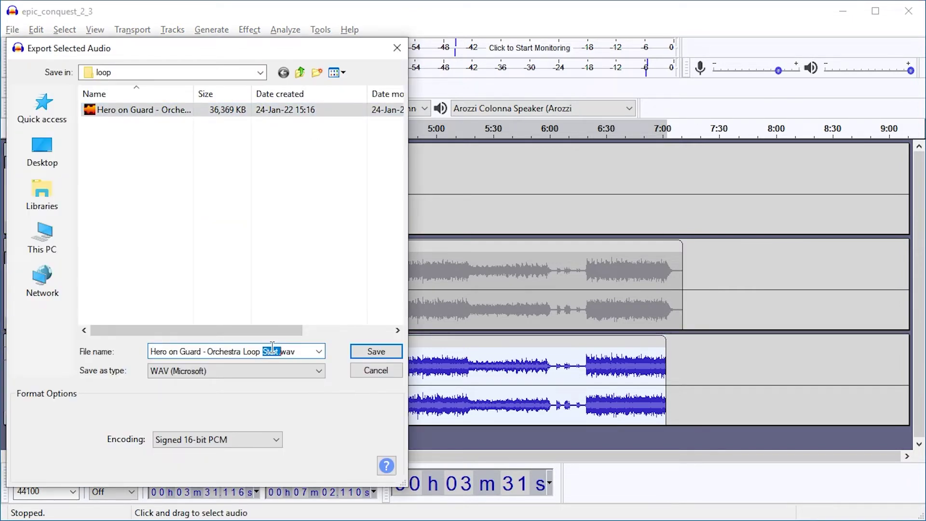
pyautogui.write('Loop')
pyautogui.press('Return')
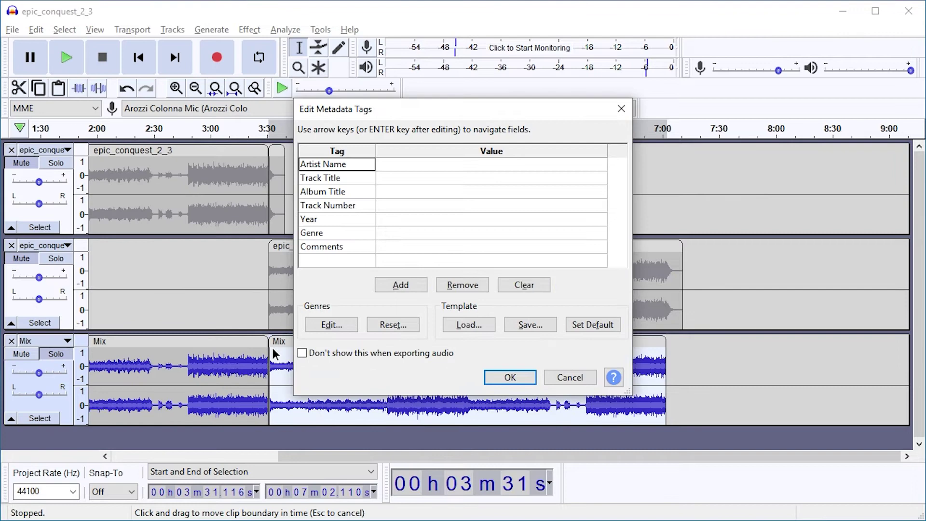
pyautogui.click(519, 377)
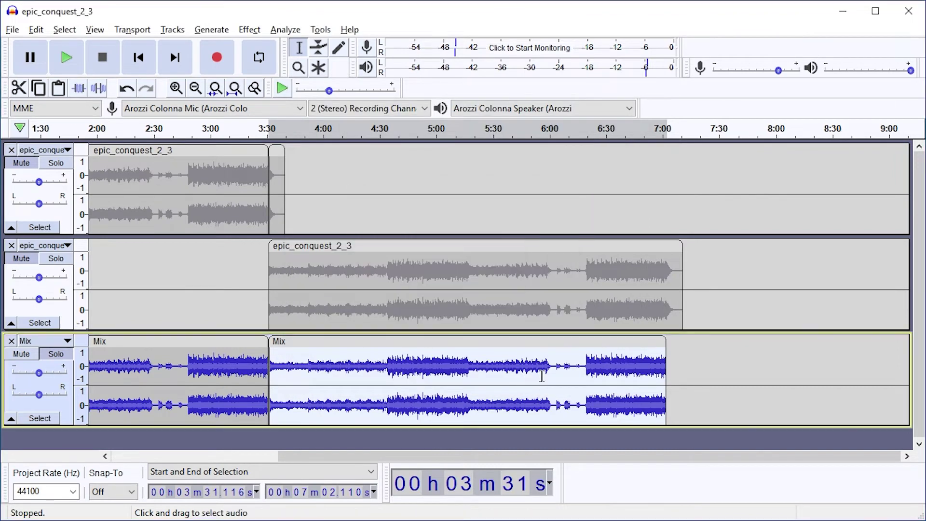
# - Undo recent edits to restore the 7:02–7:10 tail clip on the Mix track
pyautogui.click(547, 358)
pyautogui.hotkey('ctrl', 'z')
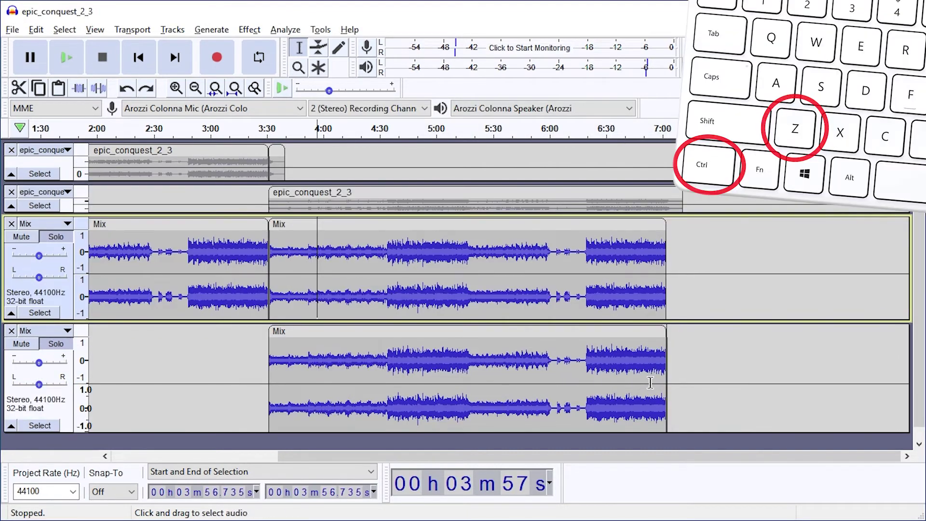
pyautogui.hotkey('ctrl', 'z')
pyautogui.hotkey('ctrl', 'z')
pyautogui.hotkey('ctrl', 'z')
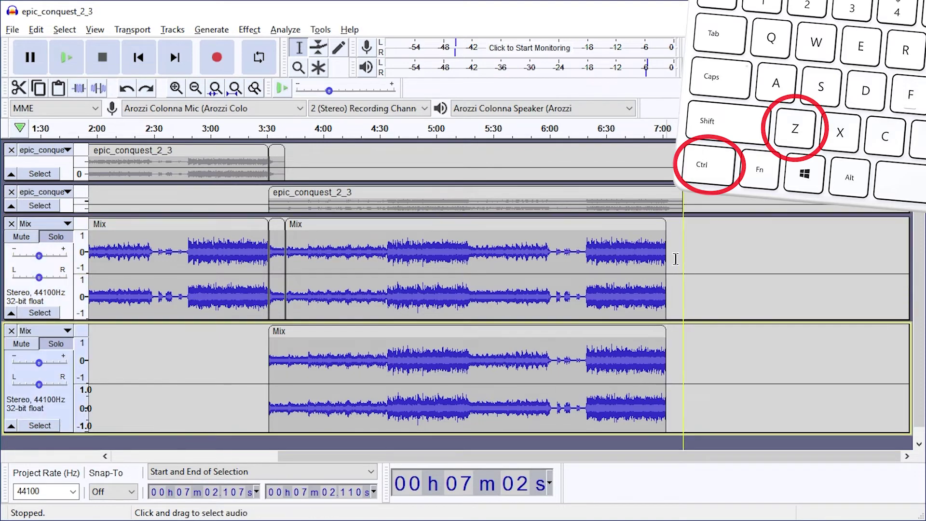
pyautogui.scroll(8, 270, 357)
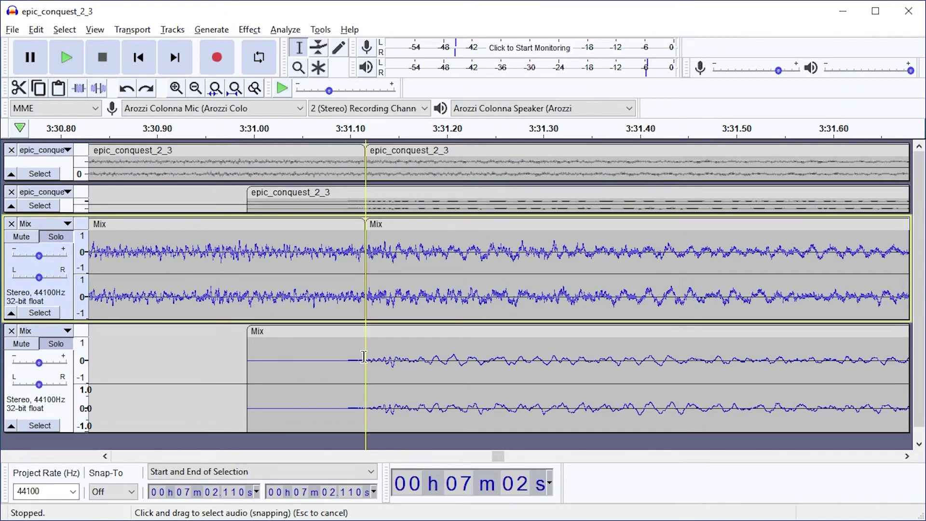
# - Select the Mix audio from 3:31.116 to the clip end at 7:10.880
pyautogui.doubleClick(398, 295)
pyautogui.scroll(-7, 340, 315)
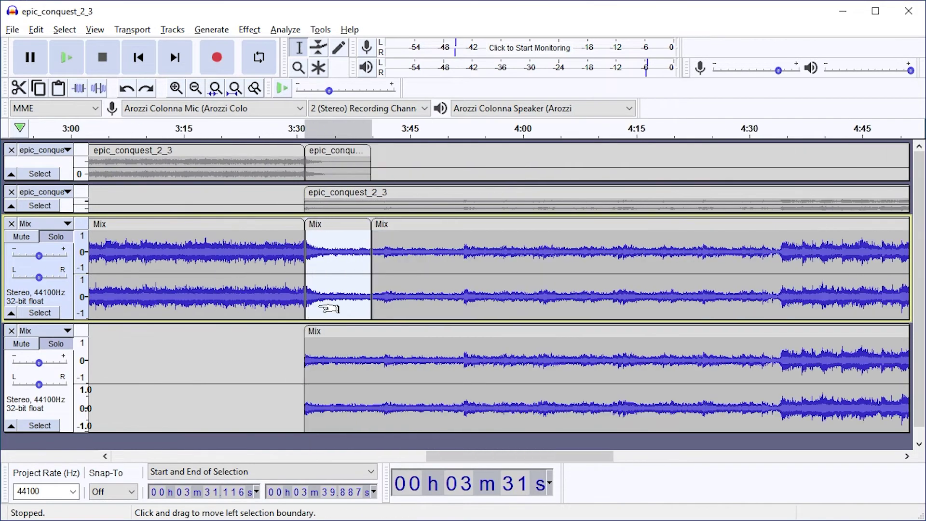
pyautogui.scroll(-1, 294, 304)
pyautogui.scroll(-1, 225, 289)
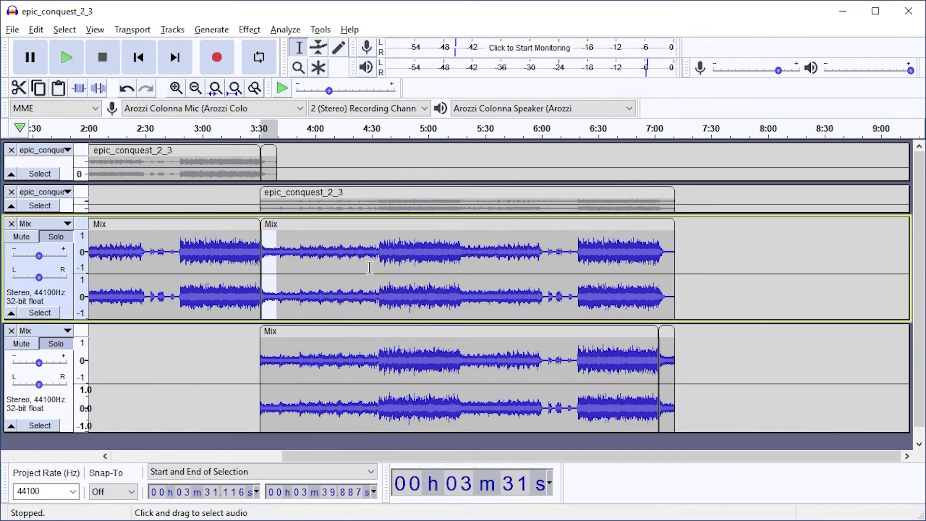
pyautogui.keyDown('shift'); pyautogui.click(656, 262); pyautogui.keyUp('shift')
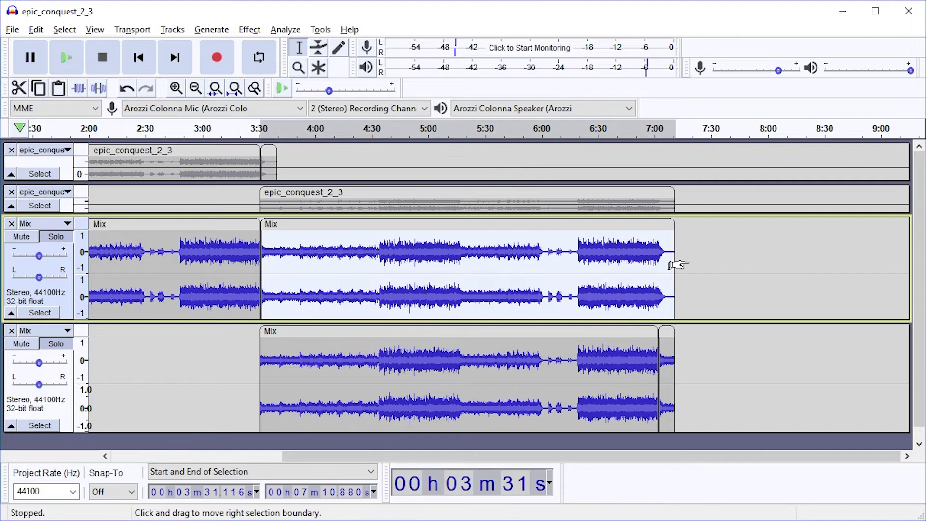
pyautogui.scroll(4, 634, 264)
pyautogui.scroll(1, 670, 270)
pyautogui.scroll(-5, 670, 270)
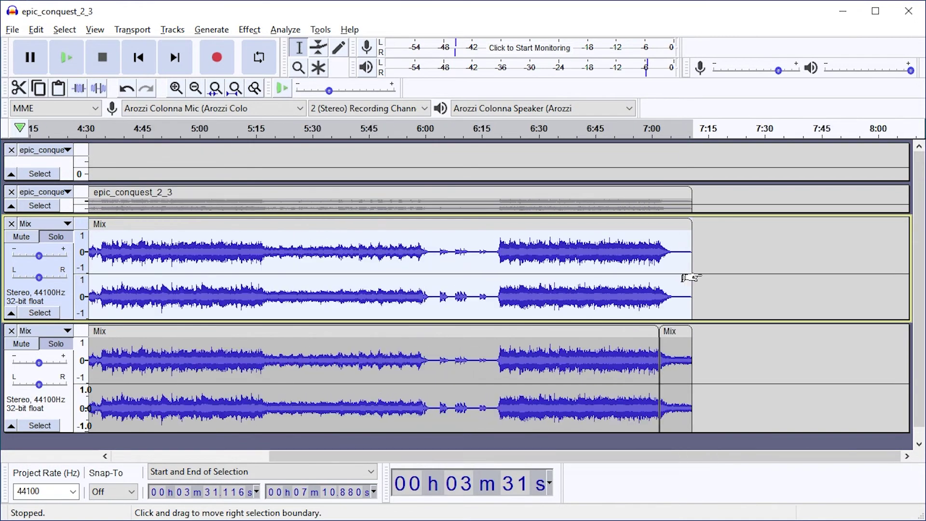
# - Close the lower Mix track
pyautogui.click(11, 331)
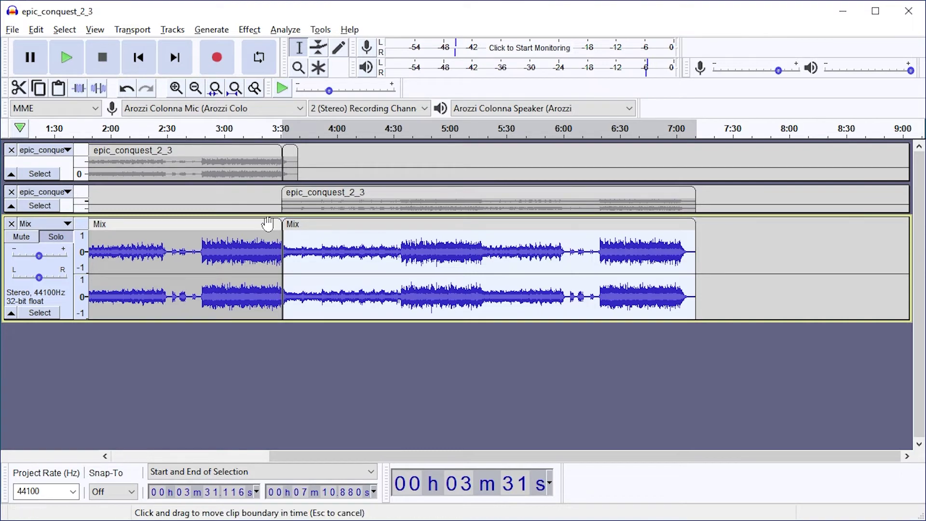
pyautogui.scroll(10, 283, 248)
pyautogui.scroll(6, 183, 256)
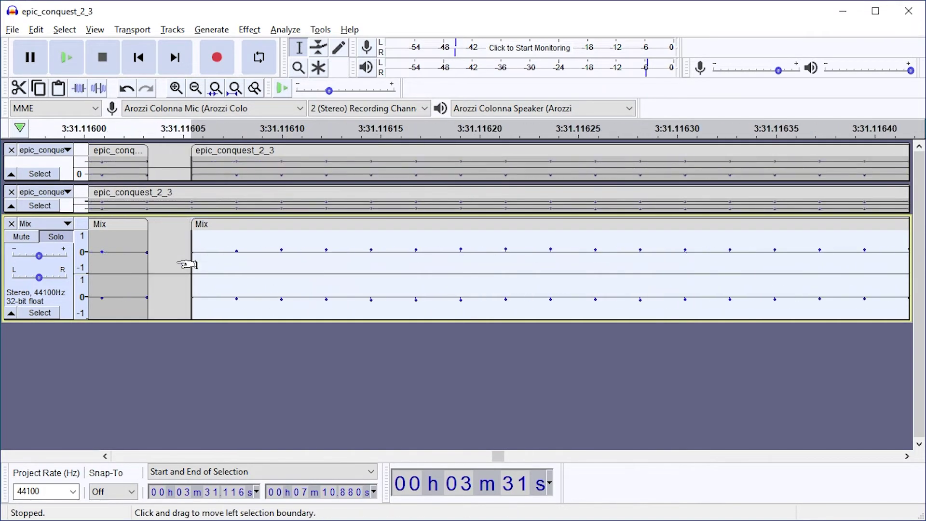
pyautogui.scroll(-15, 235, 269)
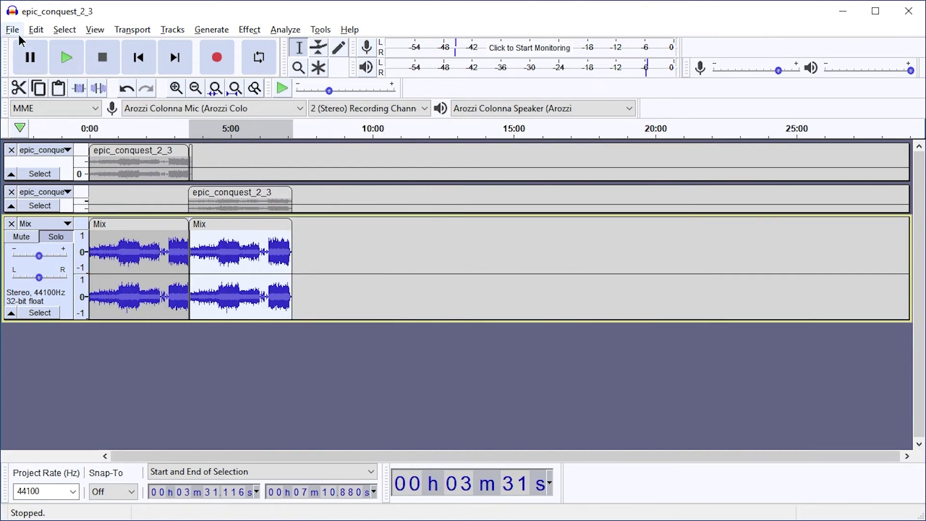
# - Export the selected ending as 'Hero on Guard - Orchestra Loop End.wav' with empty metadata
pyautogui.click(18, 32)
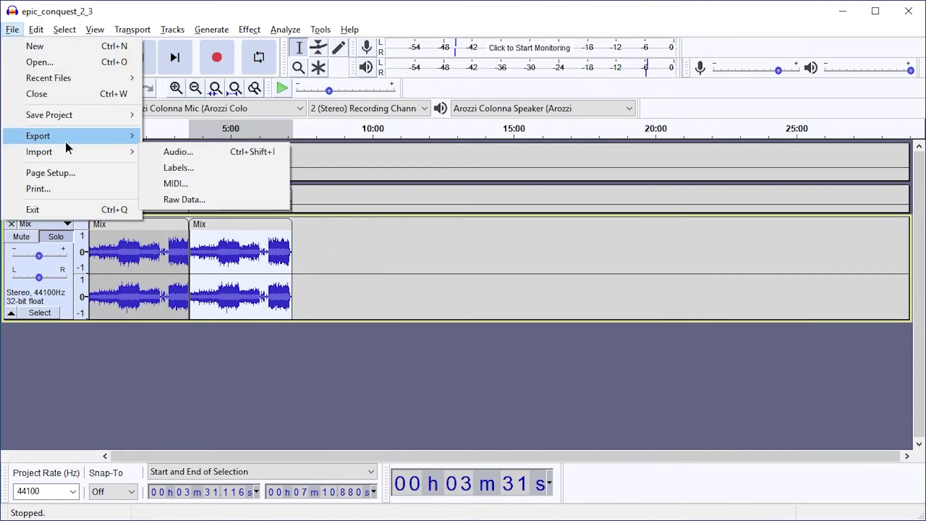
pyautogui.moveTo(66, 141)
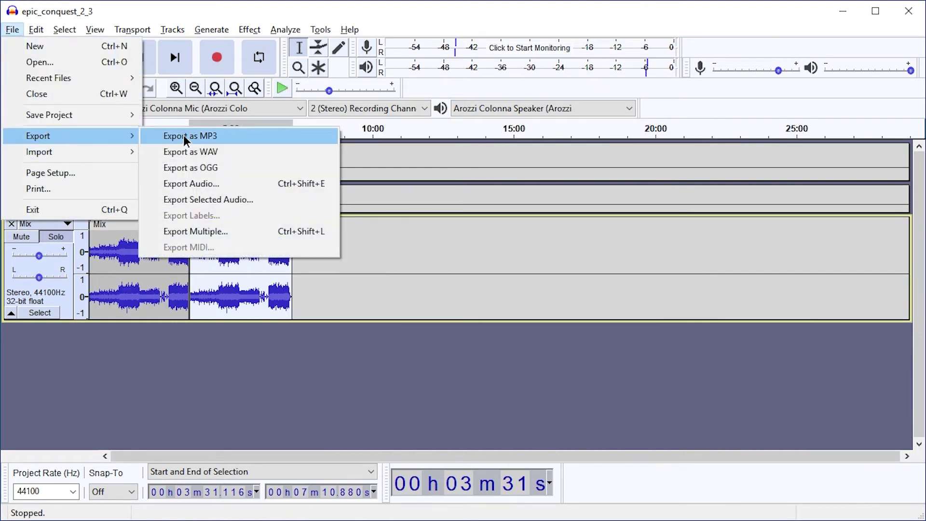
pyautogui.click(208, 199)
pyautogui.click(215, 124)
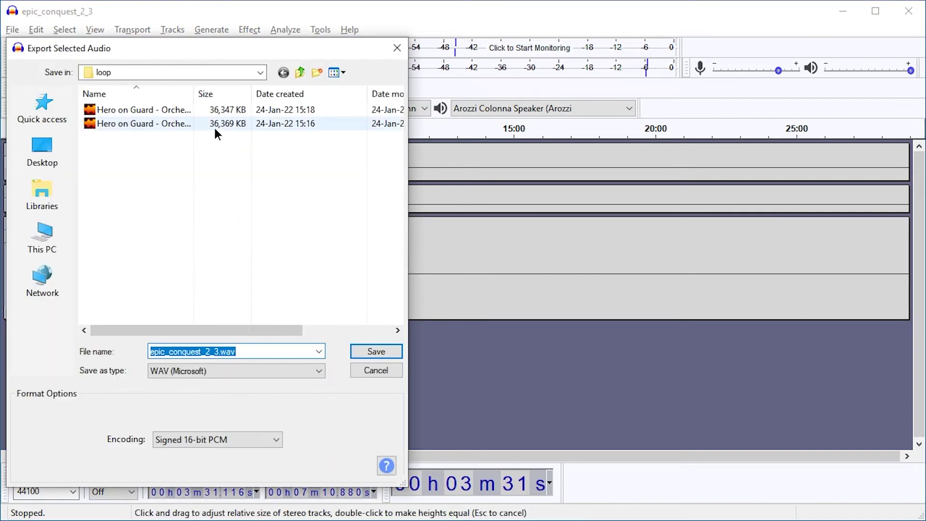
pyautogui.doubleClick(269, 349)
pyautogui.hotkey('shift', 'Left')
pyautogui.hotkey('shift', 'Left')
pyautogui.hotkey('shift', 'Left')
pyautogui.hotkey('shift', 'Left')
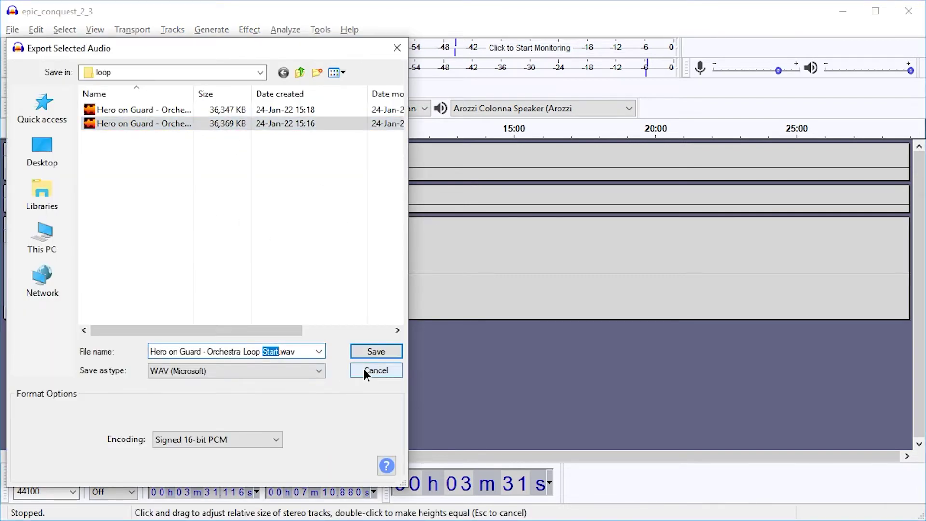
pyautogui.write('End')
pyautogui.press('Return')
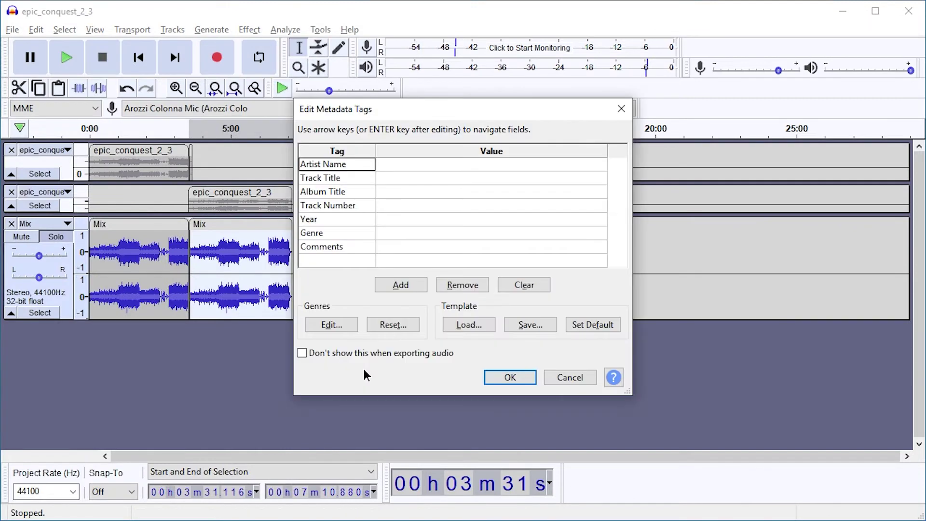
pyautogui.click(510, 377)
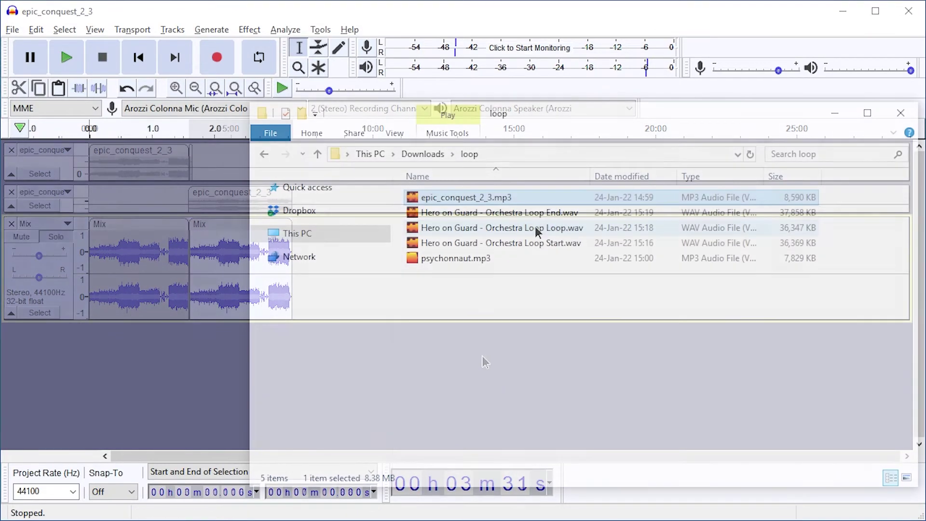
# - Import the Loop Start, Loop and Loop End WAVs into the project as three tracks
pyautogui.click(494, 215)
pyautogui.keyDown('shift'); pyautogui.click(493, 239); pyautogui.keyUp('shift')
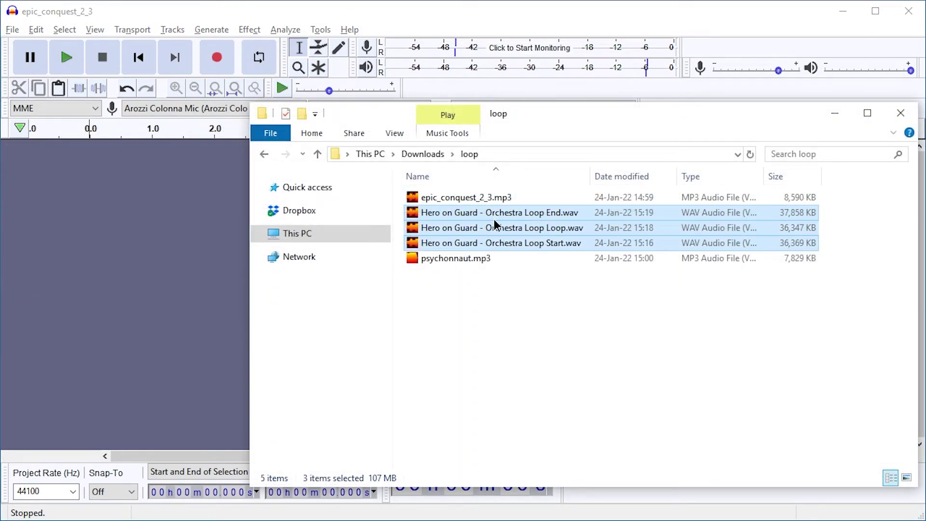
pyautogui.moveTo(494, 219); pyautogui.dragTo(150, 248)
pyautogui.click(147, 376)
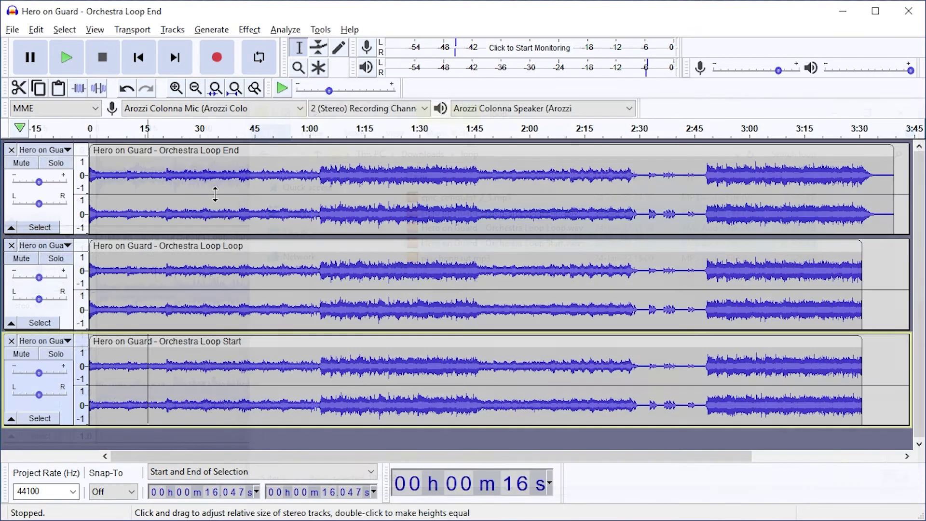
# - Cut the Loop clip out of its own track
pyautogui.click(213, 341)
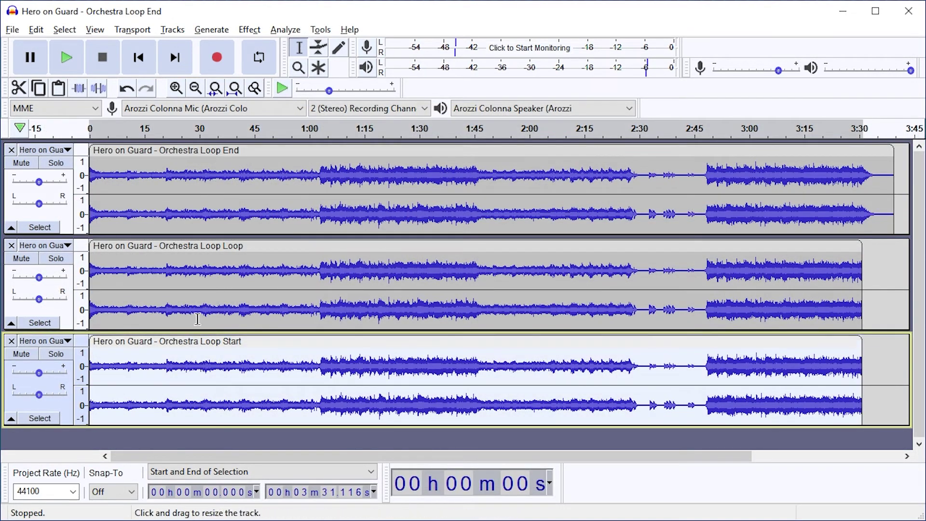
pyautogui.click(183, 268)
pyautogui.doubleClick(184, 267)
pyautogui.press('Delete')
pyautogui.hotkey('ctrl', '3')
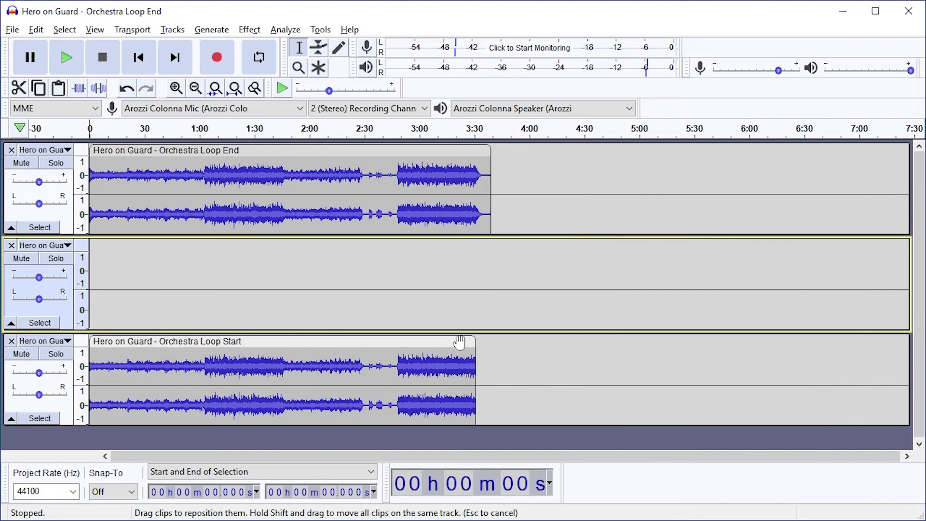
# - Paste the Loop clip right at the end of the Loop Start clip
pyautogui.click(499, 354)
pyautogui.hotkey('ctrl', '2')
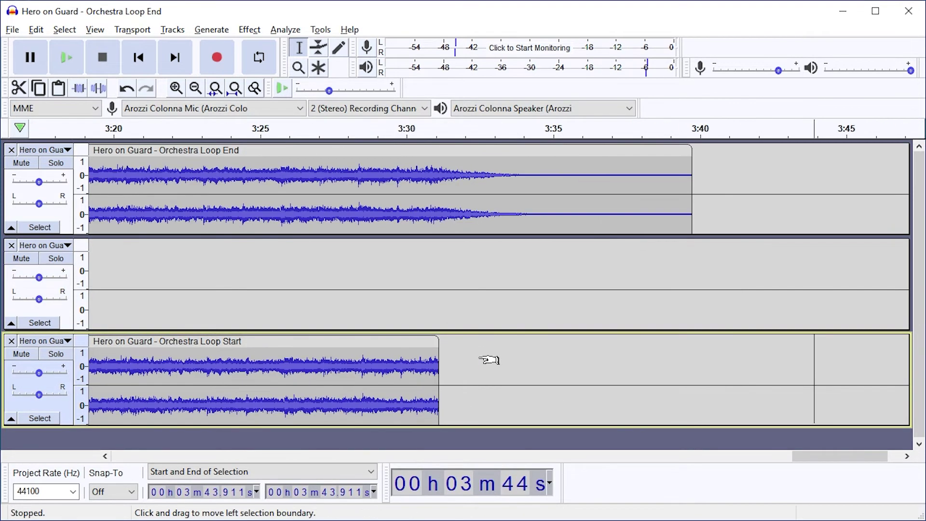
pyautogui.click(440, 359)
pyautogui.click(524, 364)
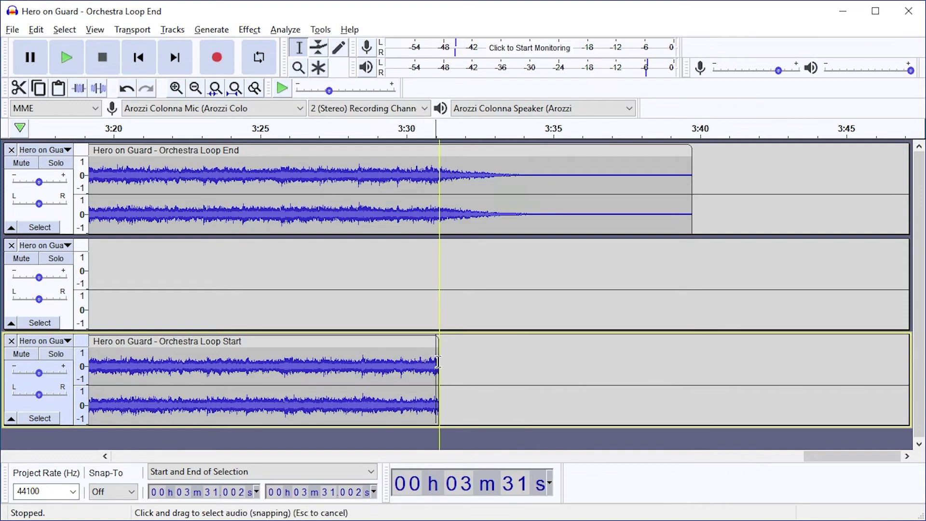
pyautogui.click(440, 368)
pyautogui.hotkey('ctrl', '1')
pyautogui.hotkey('ctrl', '1')
pyautogui.hotkey('ctrl', '1')
pyautogui.hotkey('ctrl', '3')
pyautogui.hotkey('ctrl', '3')
pyautogui.hotkey('ctrl', '3')
pyautogui.hotkey('ctrl', '3')
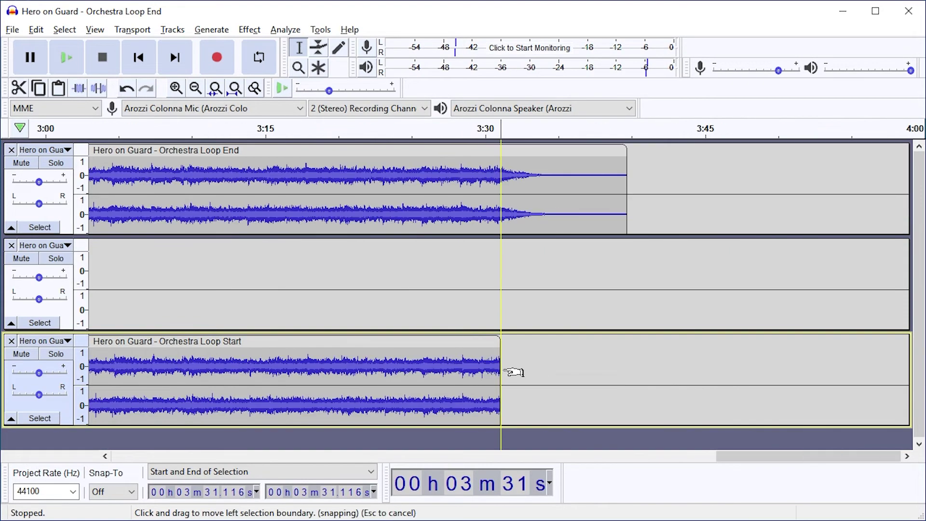
pyautogui.hotkey('ctrl', '3')
pyautogui.hotkey('ctrl', '3')
pyautogui.hotkey('ctrl', 'v')
pyautogui.hotkey('ctrl', '3')
pyautogui.hotkey('ctrl', '3')
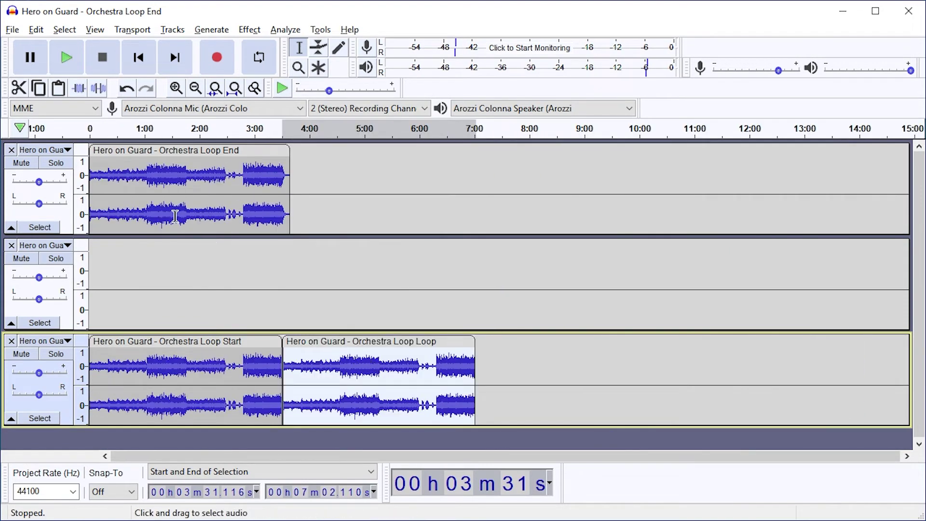
# - Cut the Loop End clip and paste it on the same track at about 12:40
pyautogui.doubleClick(175, 216)
pyautogui.press('Delete')
pyautogui.click(477, 366)
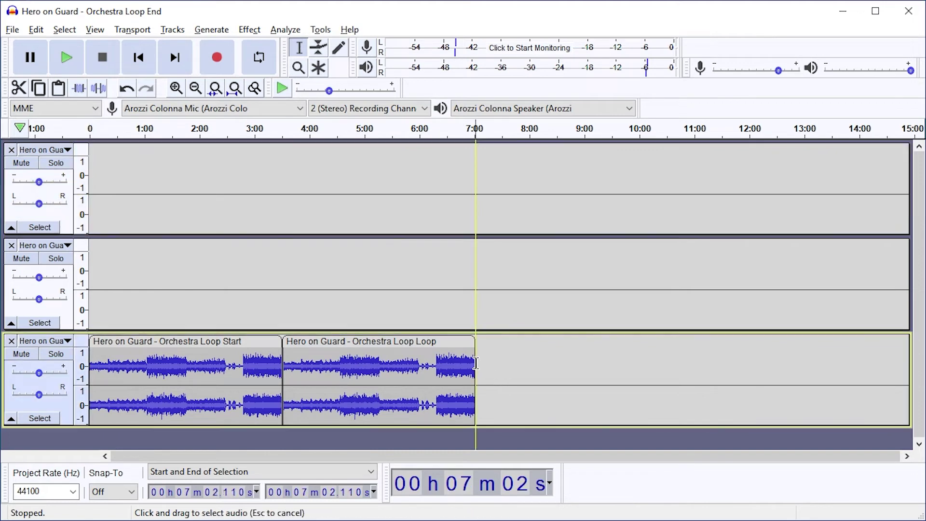
pyautogui.hotkey('ctrl', 'v')
pyautogui.hotkey('ctrl', 'z')
pyautogui.click(785, 360)
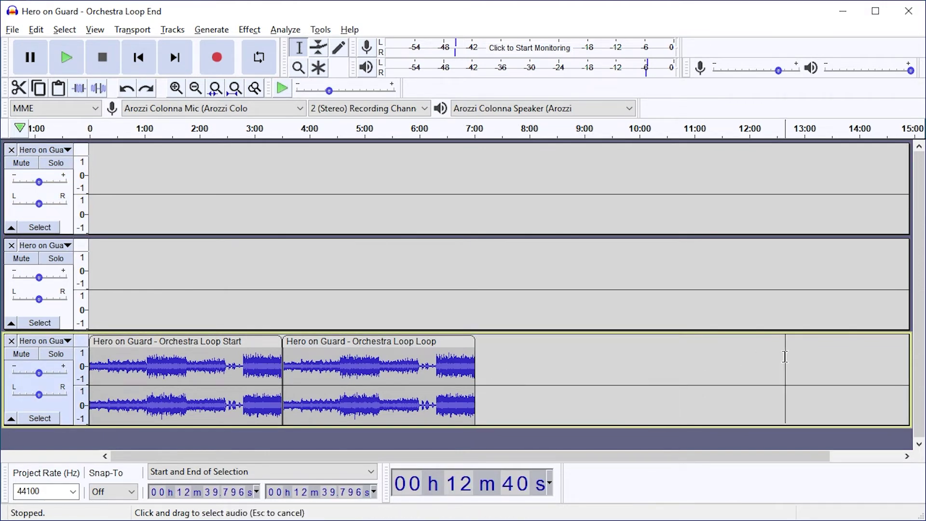
pyautogui.hotkey('ctrl', 'v')
# - Paste a second Loop copy after the first, slide the End clip to meet it, remove empty tracks
pyautogui.doubleClick(415, 367)
pyautogui.click(524, 370)
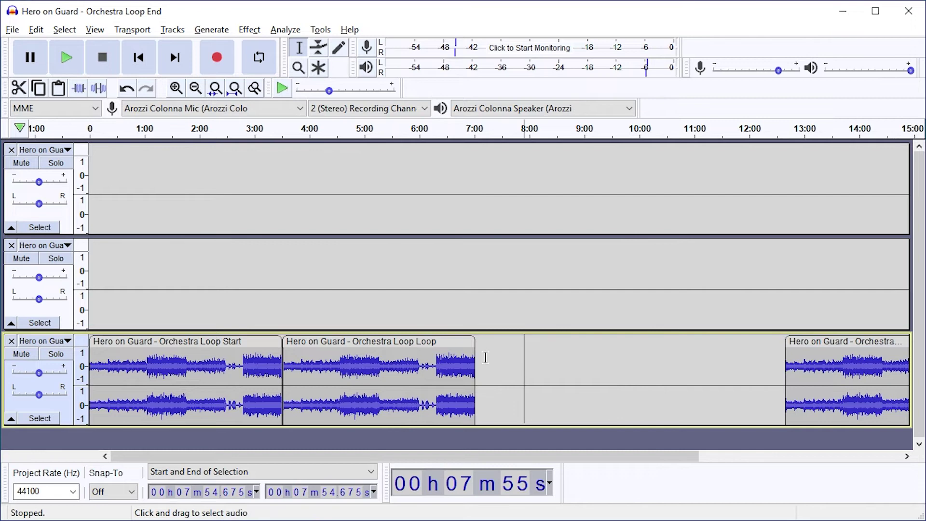
pyautogui.click(496, 357)
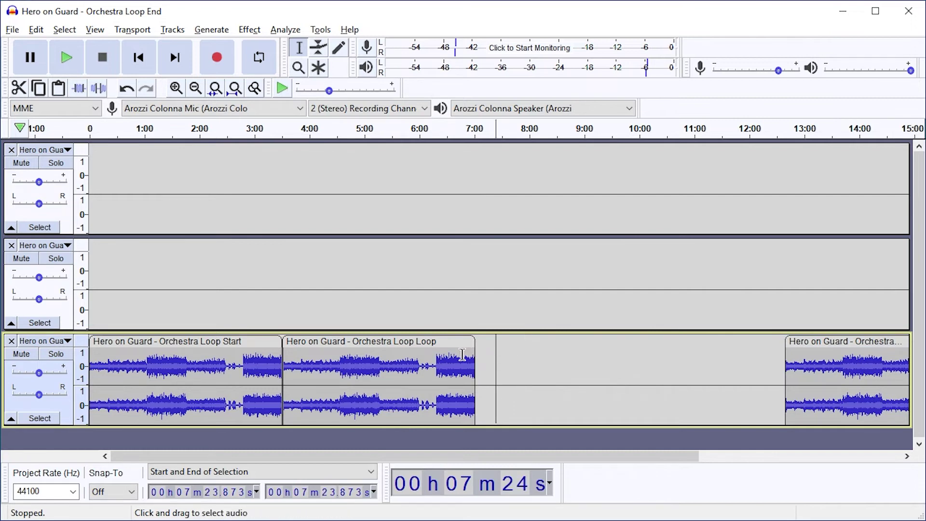
pyautogui.click(463, 355)
pyautogui.click(228, 293)
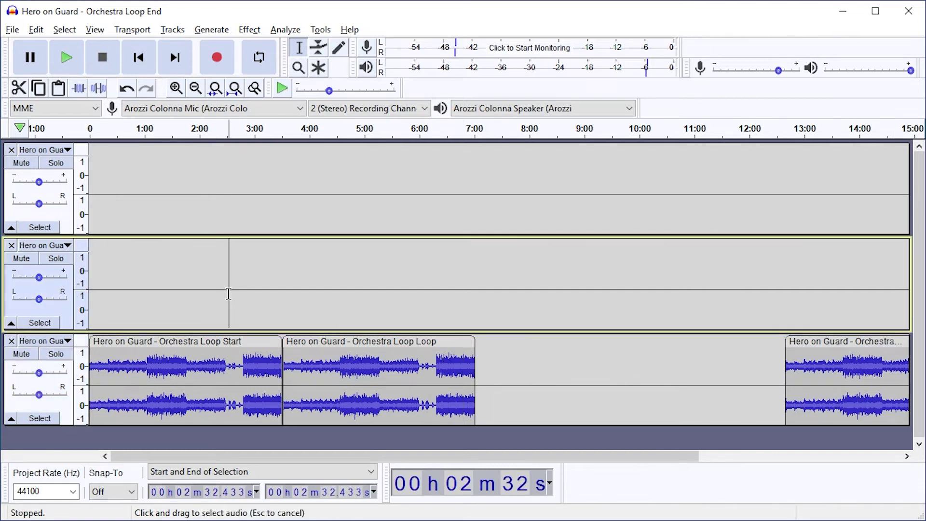
pyautogui.click(476, 359)
pyautogui.hotkey('ctrl', 'v')
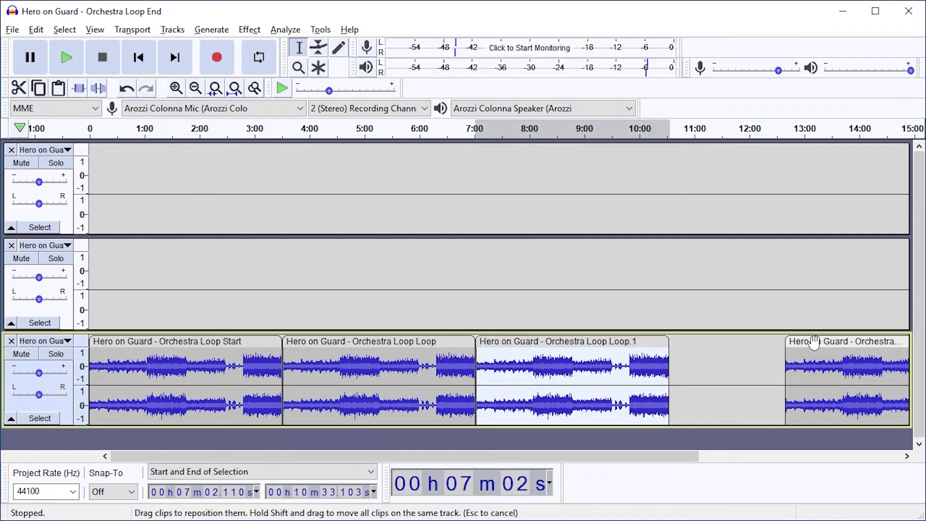
pyautogui.moveTo(814, 341); pyautogui.dragTo(700, 341)
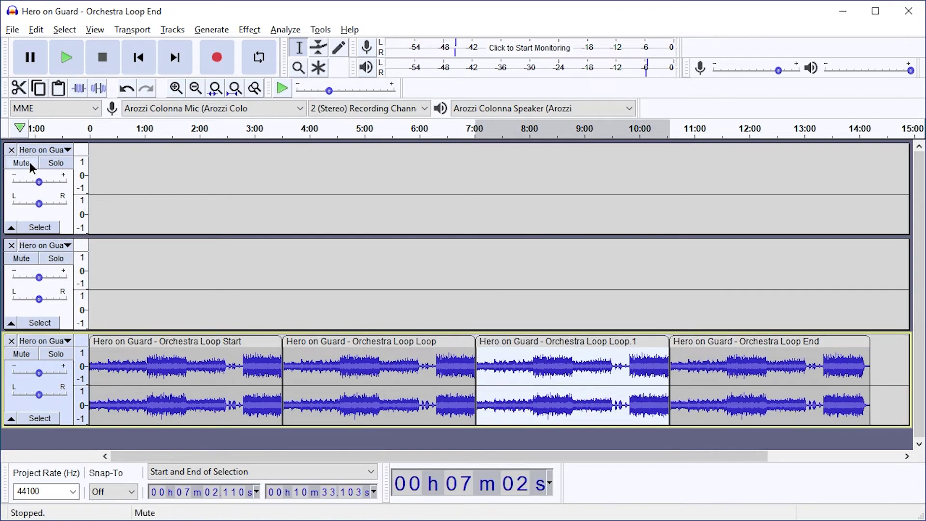
pyautogui.click(11, 150)
pyautogui.click(12, 149)
# - Fit the track to the window, select all, and briefly play the arranged song
pyautogui.hotkey('ctrl', 'shift', 'f')
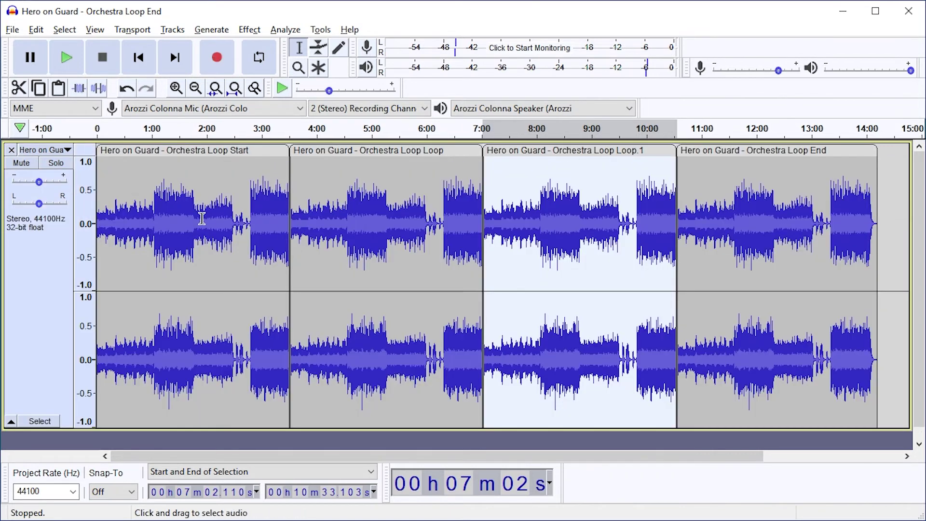
pyautogui.hotkey('ctrl', 'a')
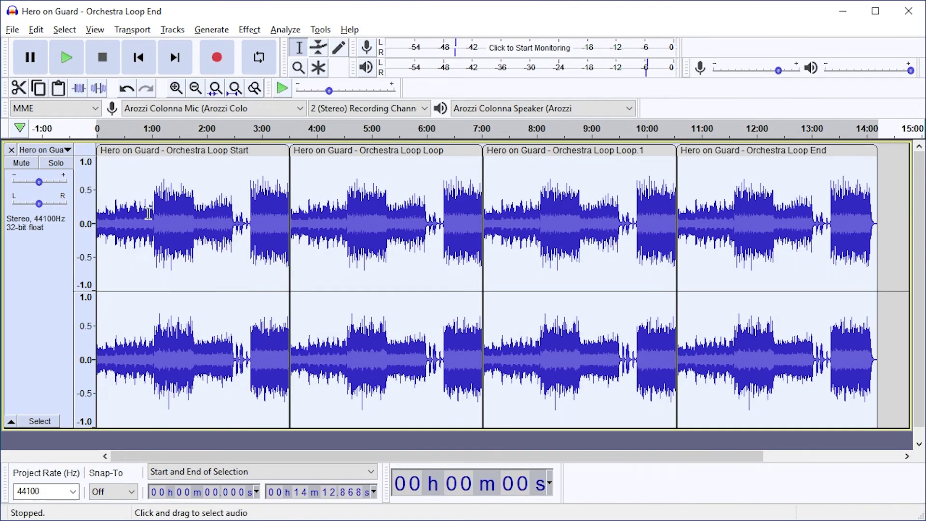
pyautogui.press('space')
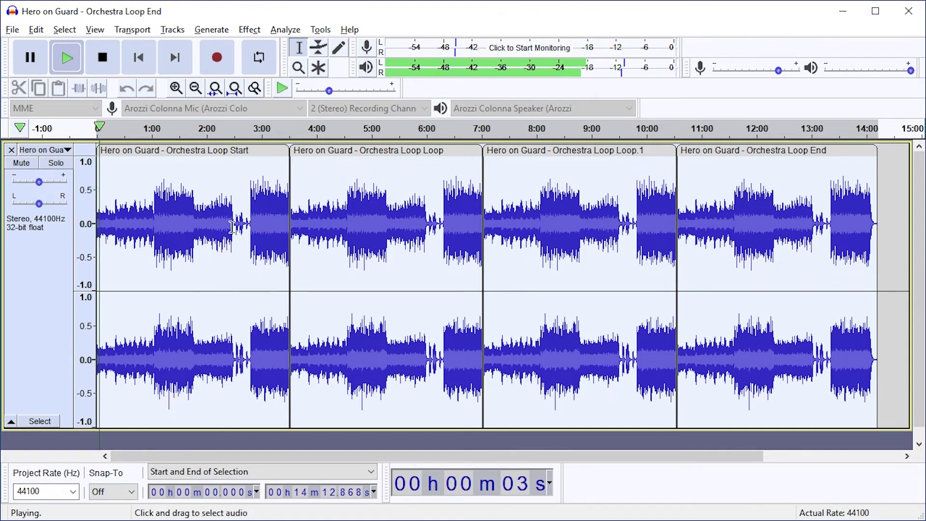
pyautogui.press('space')
# - Zoom in on the Start–Loop join and play it to listen for a gap
pyautogui.scroll(4, 283, 219)
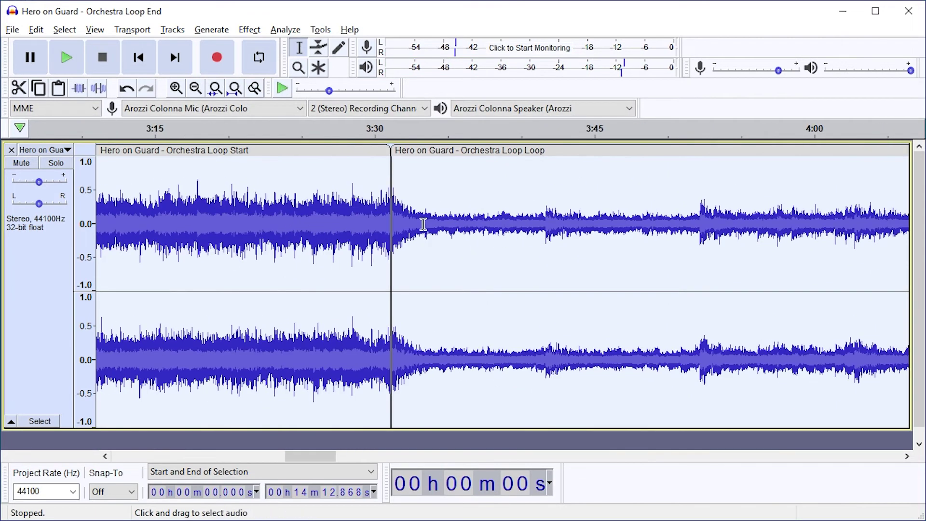
pyautogui.moveTo(418, 224); pyautogui.dragTo(370, 223)
pyautogui.hotkey('ctrl', 'e')
pyautogui.press('space')
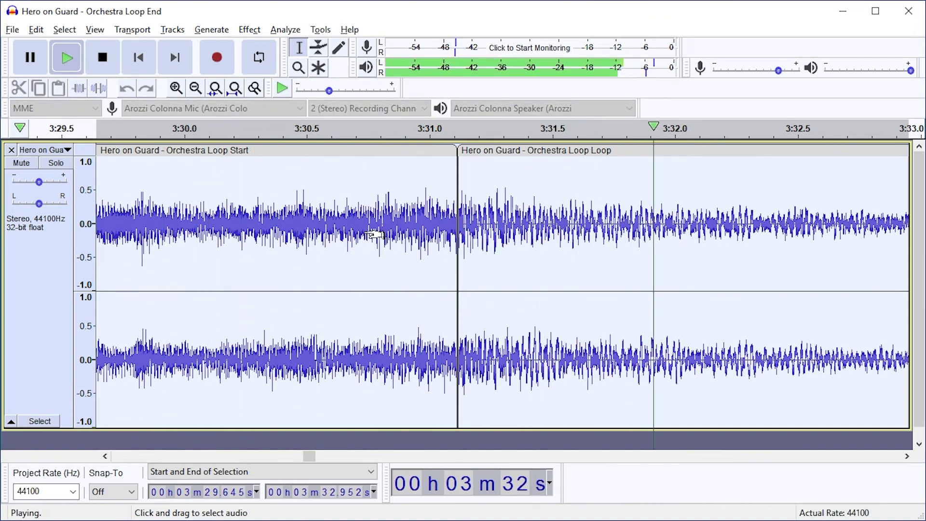
pyautogui.scroll(-6, 306, 249)
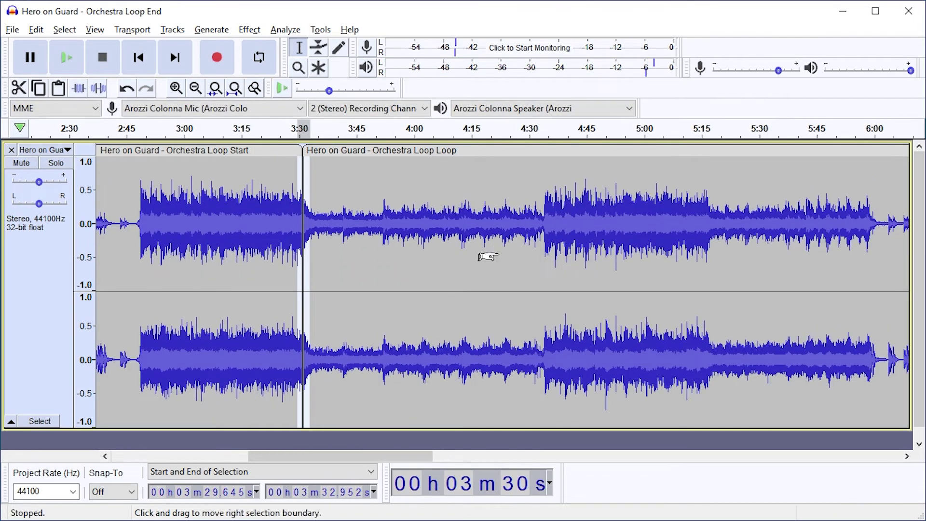
# - Zoom in on the Loop–Loop join and play it from just before the join
pyautogui.hotkey('ctrl', 'f')
pyautogui.moveTo(510, 231); pyautogui.dragTo(484, 229)
pyautogui.hotkey('ctrl', 'e')
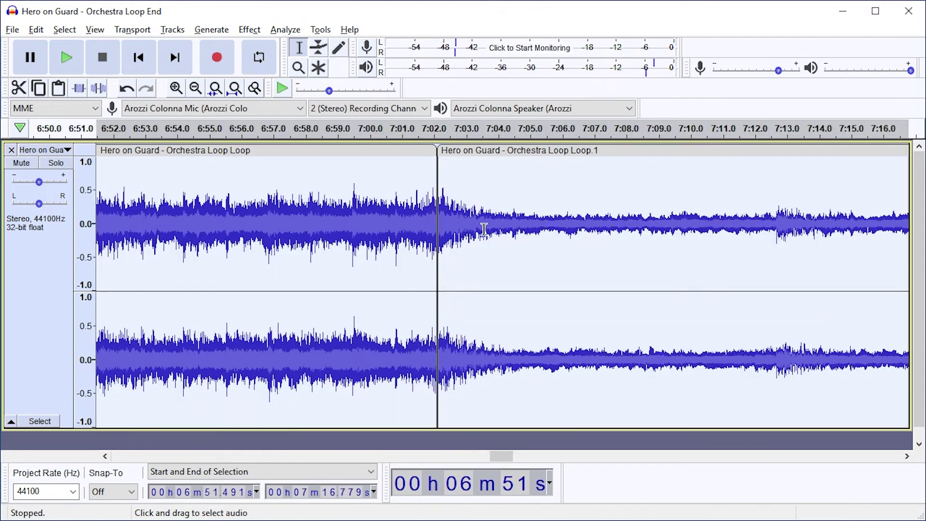
pyautogui.press('space')
pyautogui.press('space')
pyautogui.click(363, 224)
pyautogui.press('space')
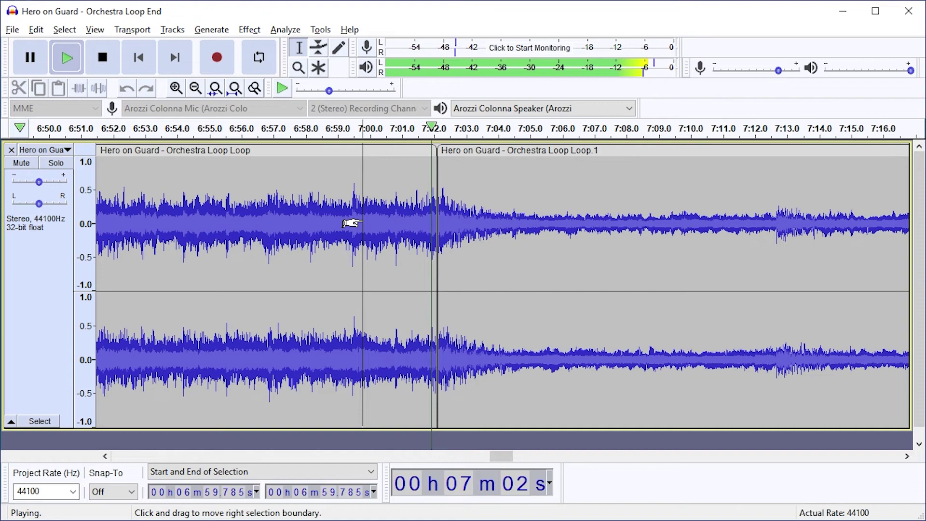
# - Zoom in on the Loop–End join, narrow the selection to it, and play it
pyautogui.keyDown('ctrl'); pyautogui.scroll(-5, 359, 222); pyautogui.keyUp('ctrl')
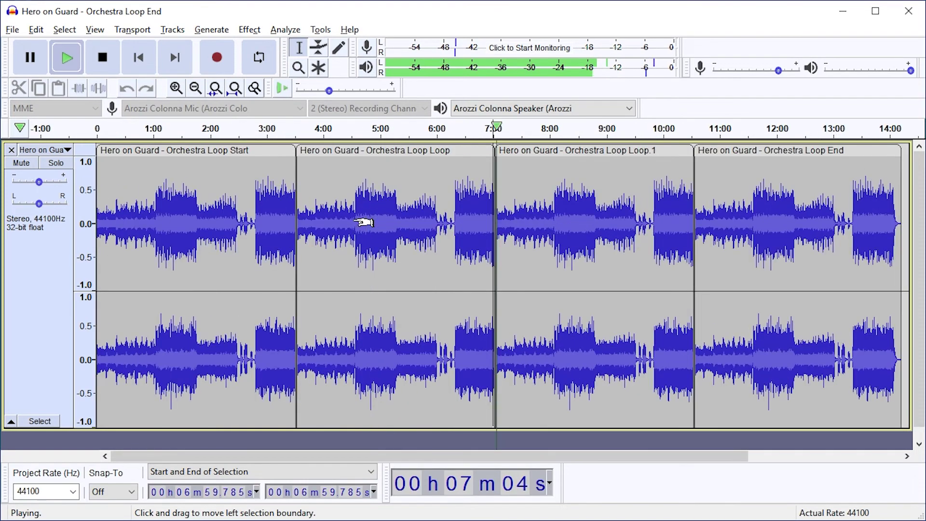
pyautogui.moveTo(705, 227); pyautogui.dragTo(682, 227)
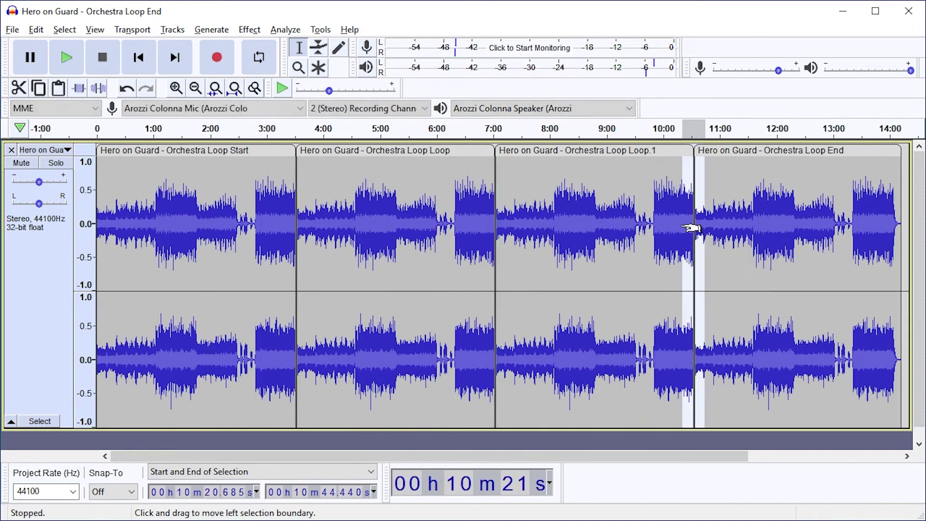
pyautogui.hotkey('ctrl', 'e')
pyautogui.moveTo(609, 234); pyautogui.dragTo(441, 243)
pyautogui.press('space')
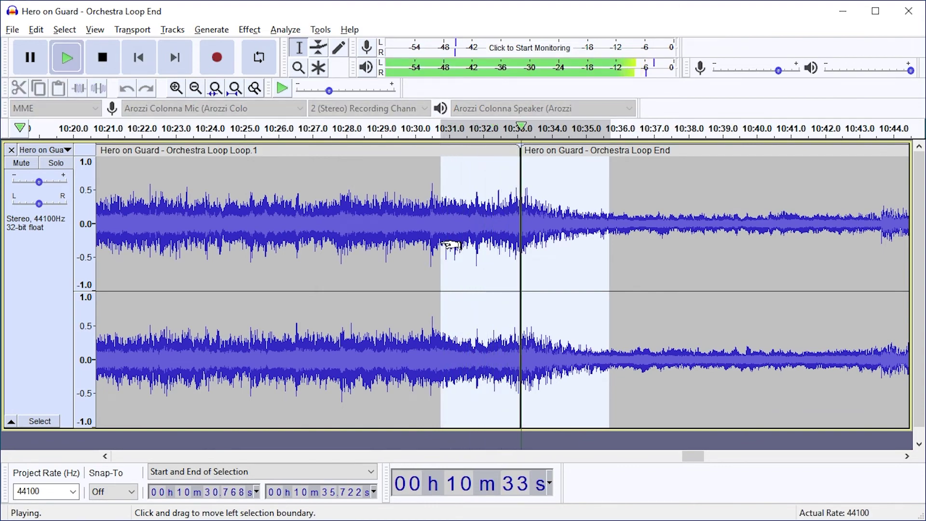
pyautogui.scroll(-5, 415, 251)
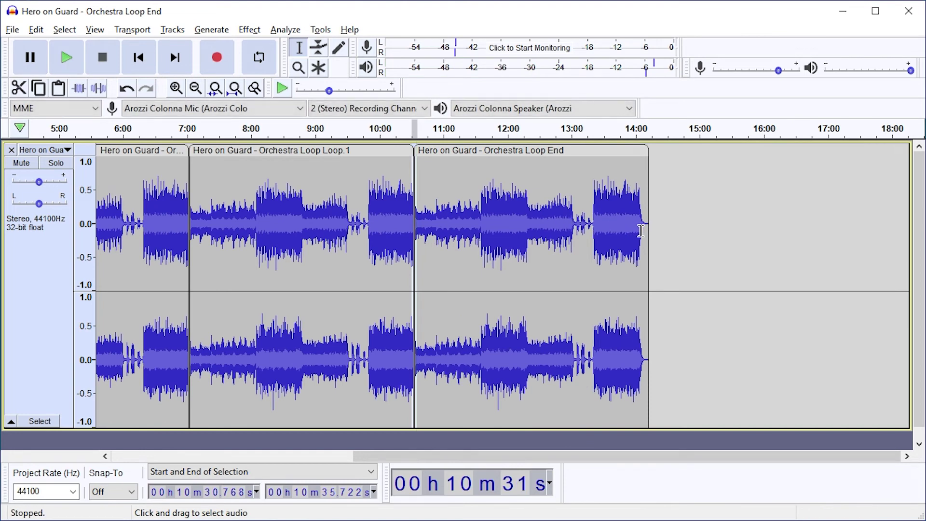
# - Play the song from just before the fade-out, zoom in on the ending, then fit the project
pyautogui.click(635, 227)
pyautogui.press('space')
pyautogui.scroll(3, 671, 234)
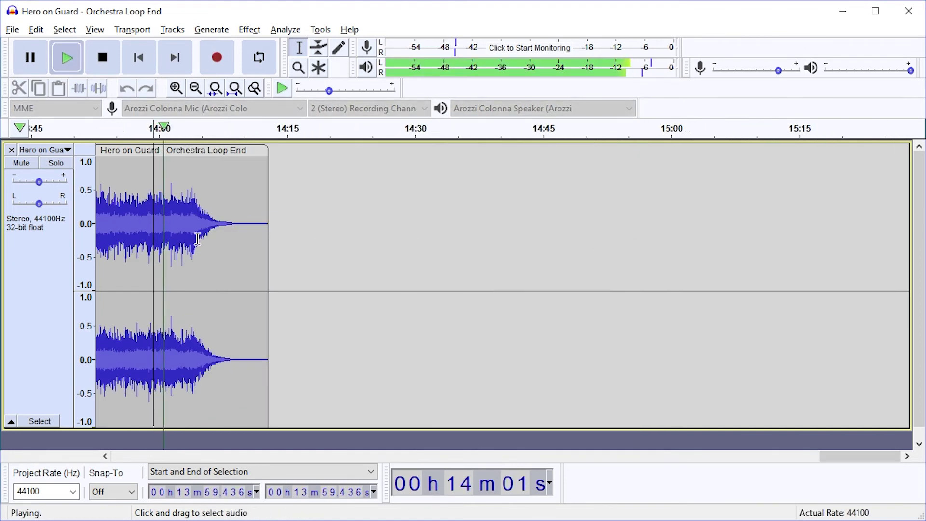
pyautogui.keyDown('shift'); pyautogui.click(264, 227); pyautogui.keyUp('shift')
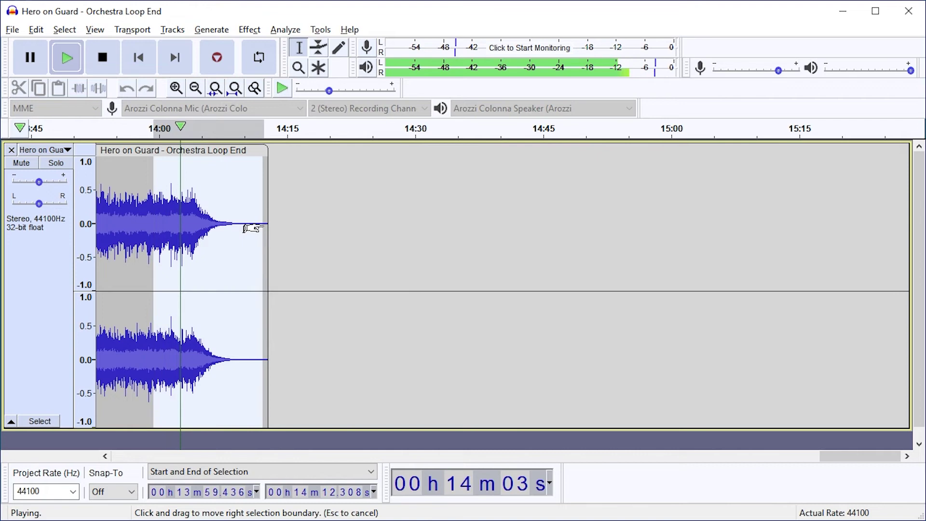
pyautogui.hotkey('ctrl', 'e')
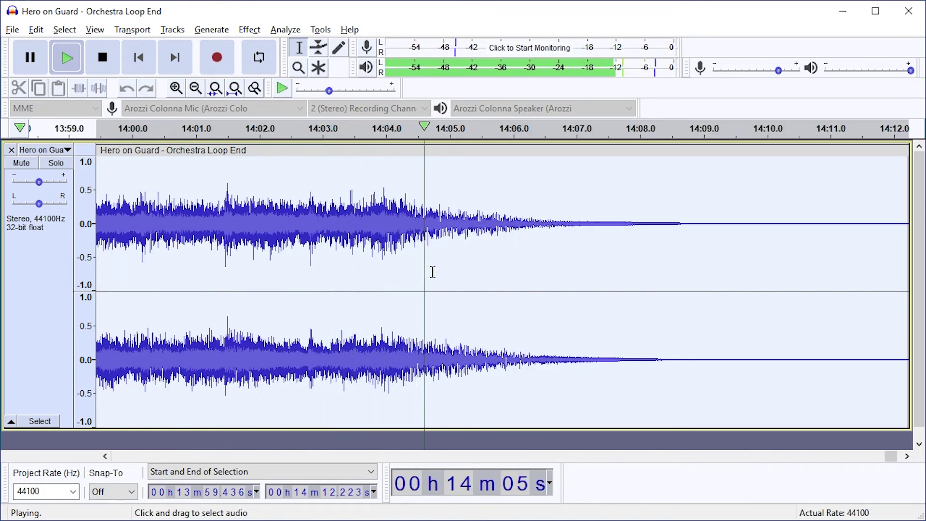
pyautogui.scroll(-2, 437, 271)
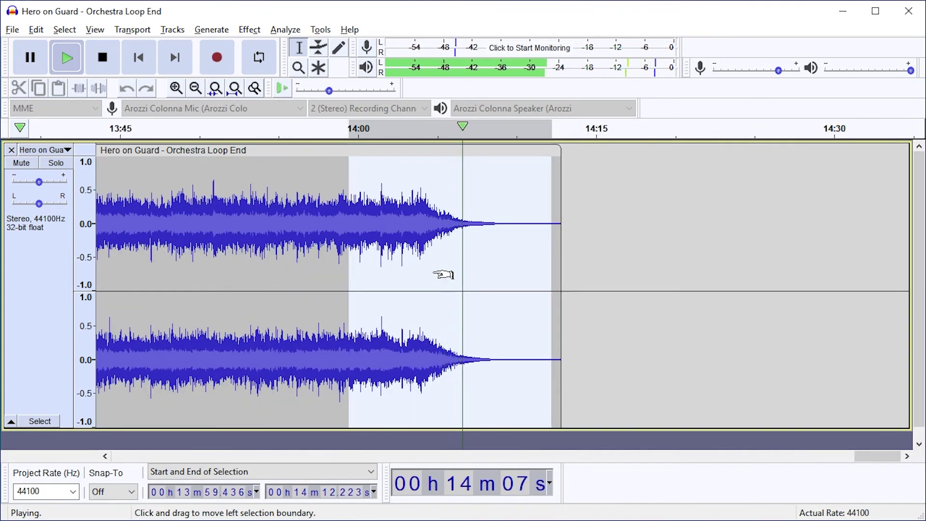
pyautogui.hotkey('ctrl', 'f')
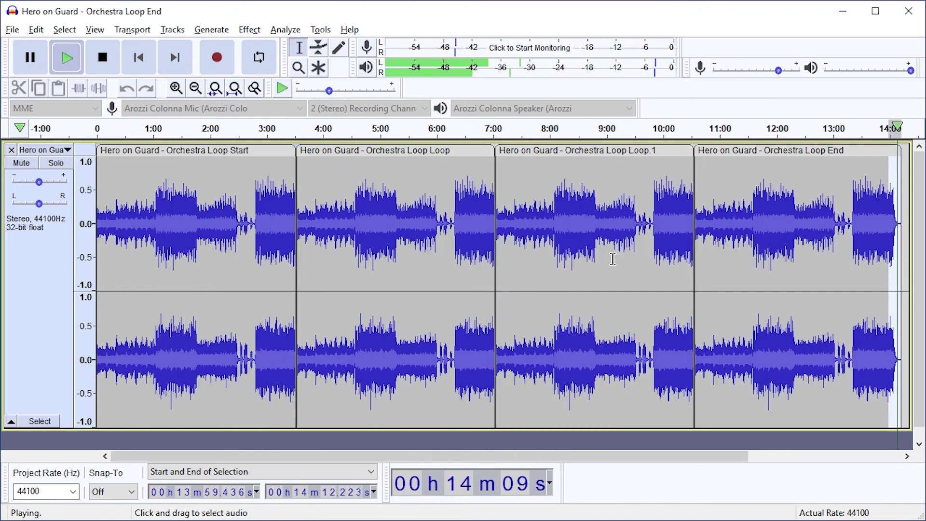
# - Play the Loop.1 clip, then select the Start, Loop and Loop.1 clips in turn
pyautogui.doubleClick(589, 218)
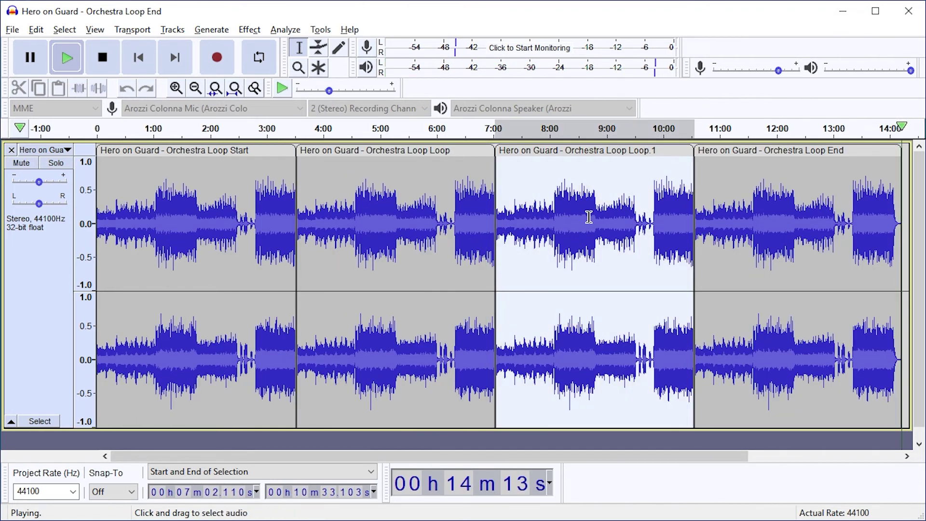
pyautogui.press('space')
pyautogui.press('space')
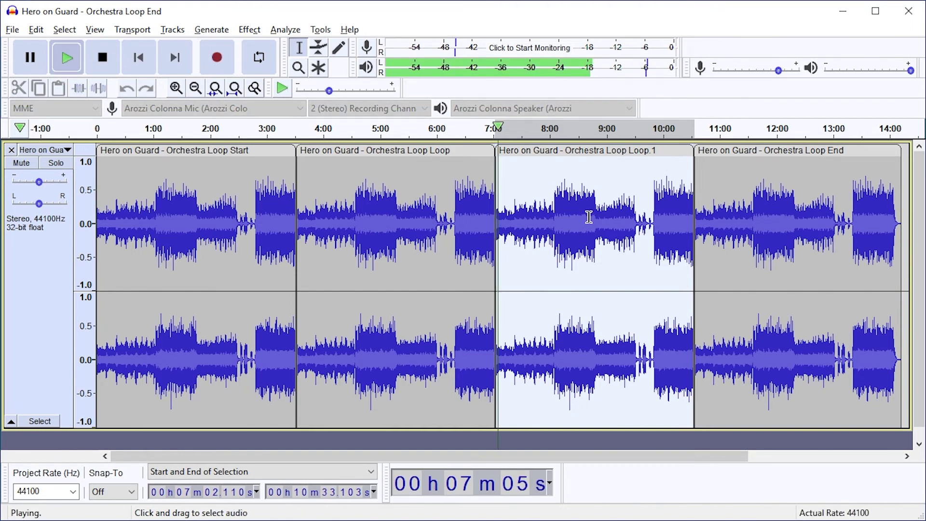
pyautogui.press('space')
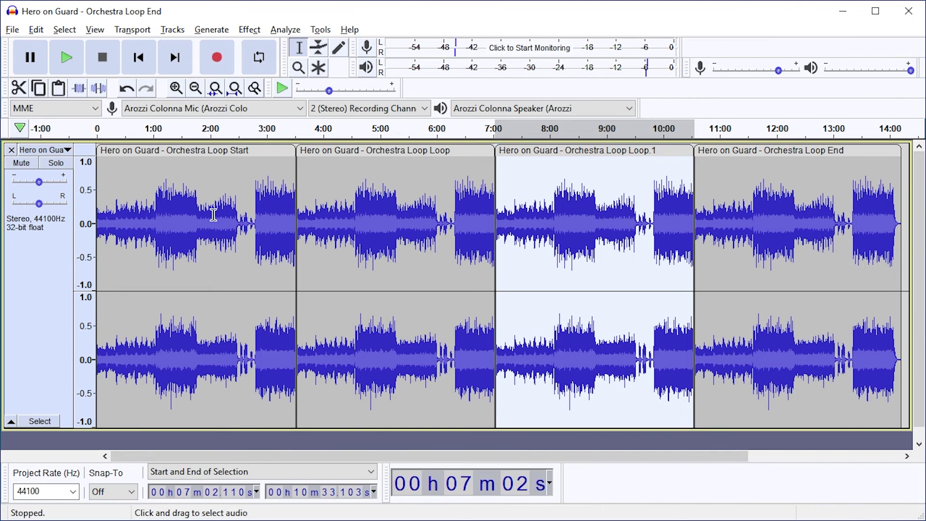
pyautogui.doubleClick(218, 215)
pyautogui.doubleClick(410, 219)
pyautogui.doubleClick(574, 222)
# - Import Loop.wav into Audacity, convert it to OGG, and import Loop Loop.ogg
pyautogui.doubleClick(863, 230)
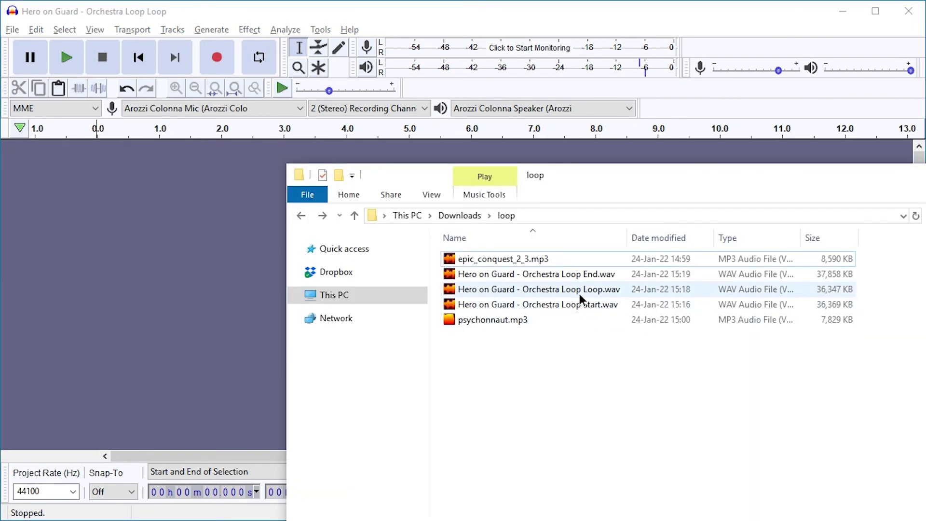
pyautogui.moveTo(578, 290); pyautogui.dragTo(188, 250)
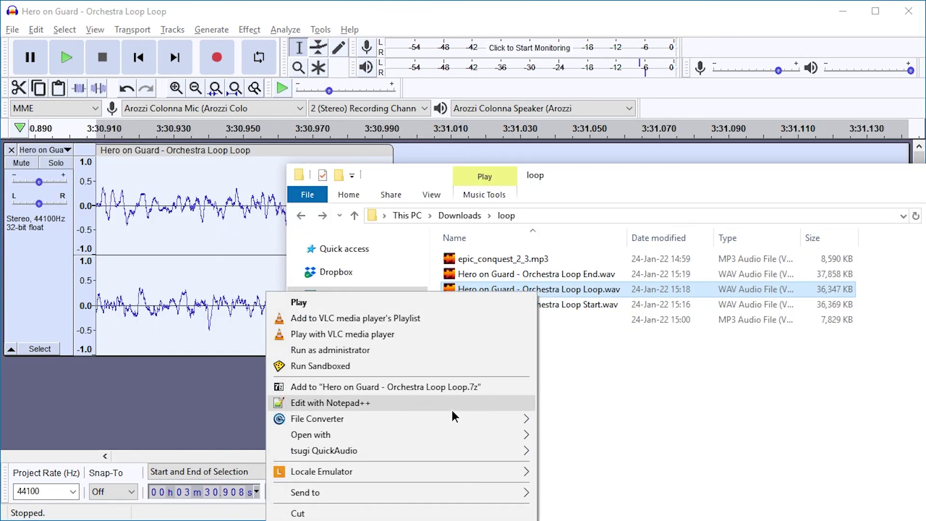
pyautogui.moveTo(458, 418)
pyautogui.click(615, 418)
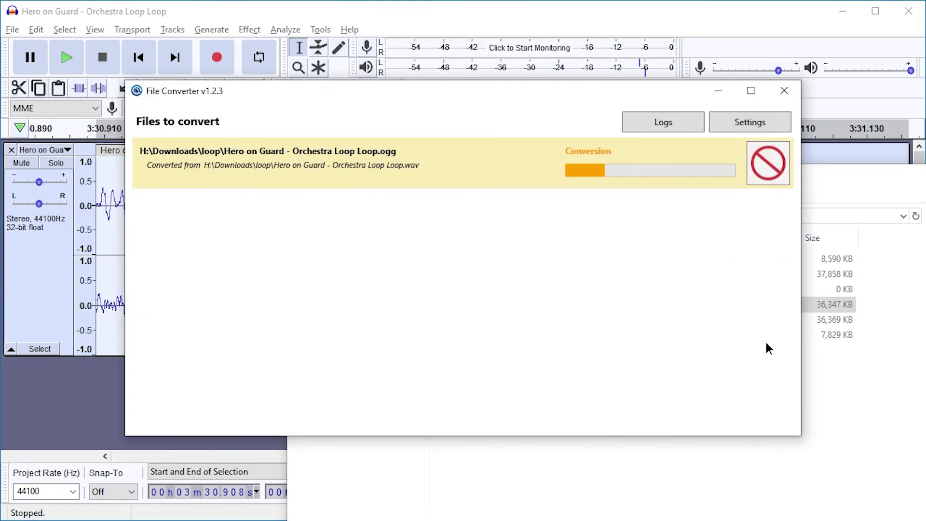
pyautogui.click(879, 386)
pyautogui.moveTo(537, 273); pyautogui.dragTo(204, 282)
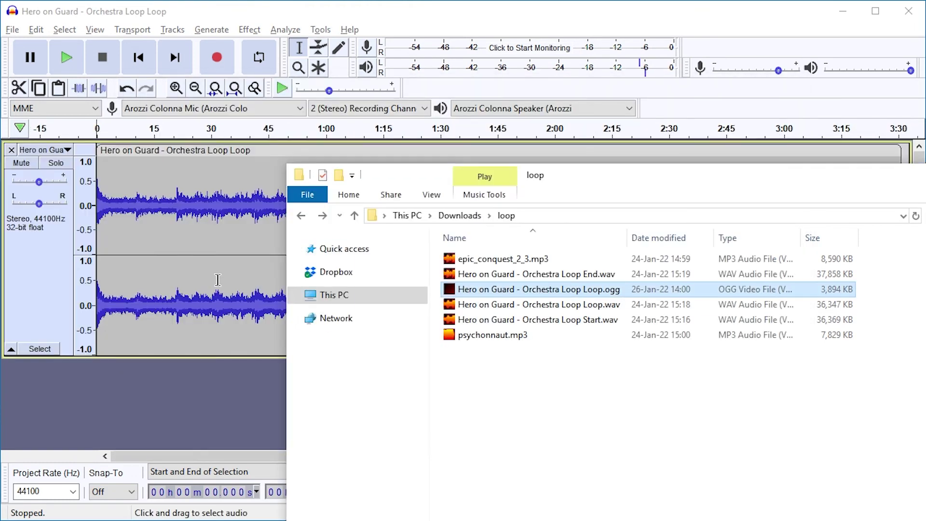
# - Zoom in step by step on the track's end to inspect the final samples
pyautogui.hotkey('ctrl', '3')
pyautogui.moveTo(486, 211); pyautogui.dragTo(502, 210)
pyautogui.hotkey('ctrl', 'e')
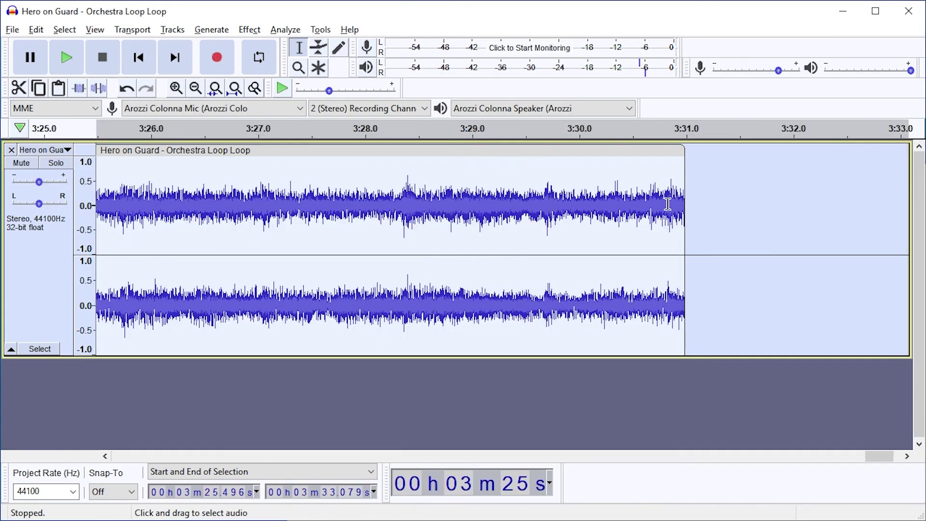
pyautogui.moveTo(707, 207); pyautogui.dragTo(664, 207)
pyautogui.hotkey('ctrl', 'e')
pyautogui.moveTo(471, 208); pyautogui.dragTo(495, 212)
pyautogui.hotkey('ctrl', 'e')
pyautogui.hotkey('ctrl', 'e')
# - Convert the Loop wav file to MP3 with File Converter and import the MP3 into Audacity
pyautogui.hotkey('alt', 'Tab')
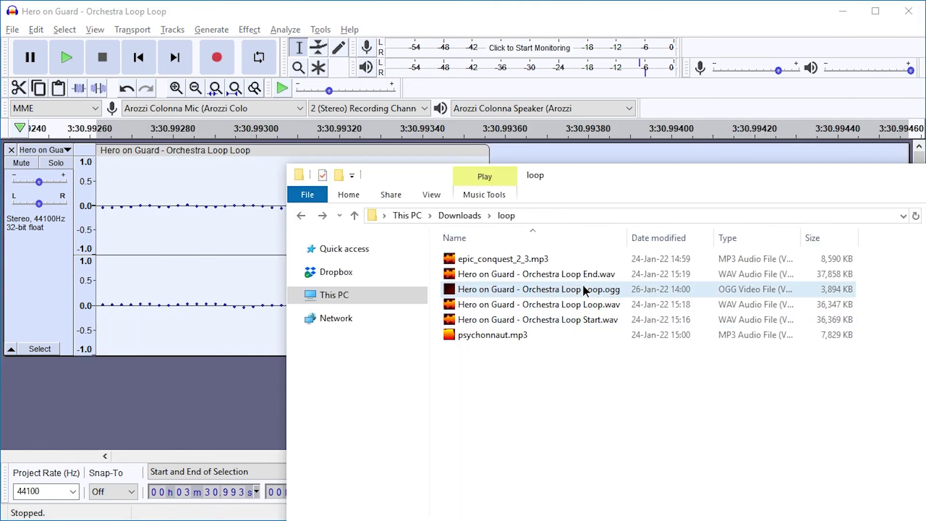
pyautogui.rightClick(571, 305)
pyautogui.moveTo(519, 435)
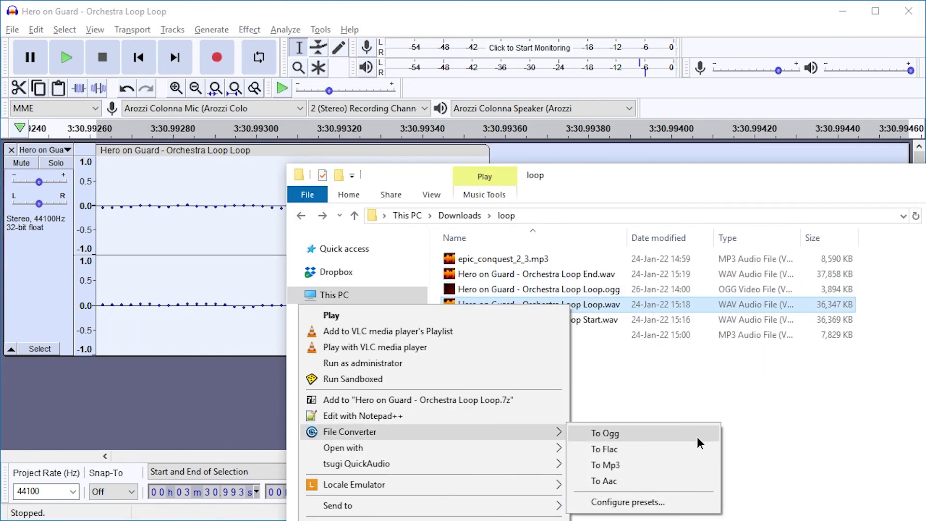
pyautogui.click(656, 463)
pyautogui.click(762, 448)
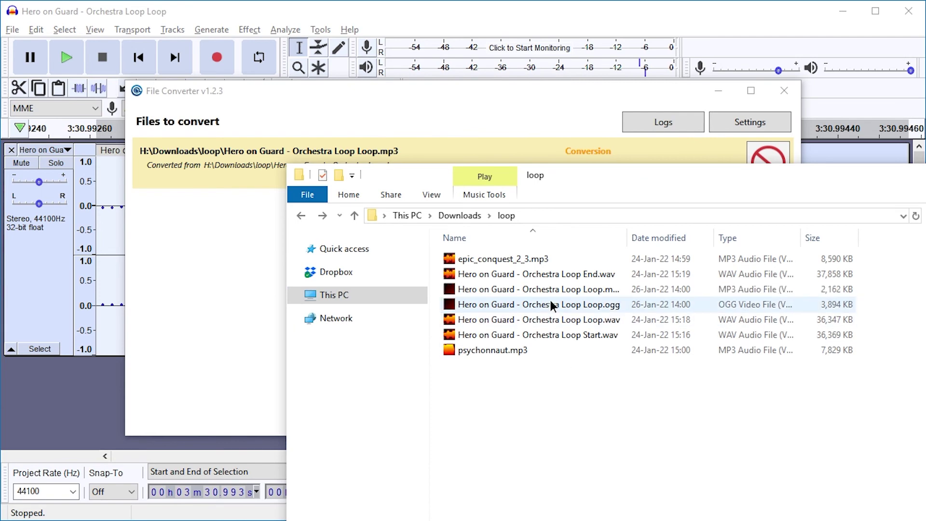
pyautogui.moveTo(545, 289); pyautogui.dragTo(103, 369)
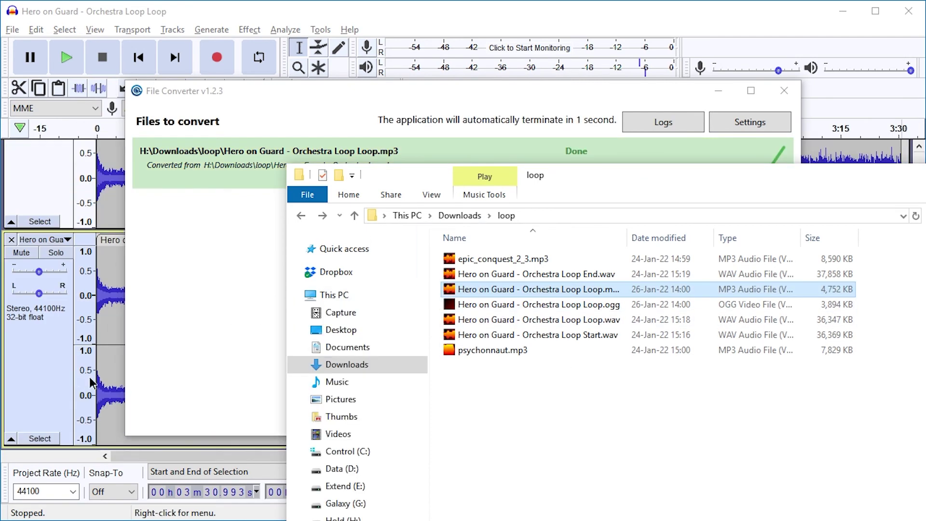
# - Select the last second across both Loop tracks and zoom in on their ends
pyautogui.scroll(3, 451, 295)
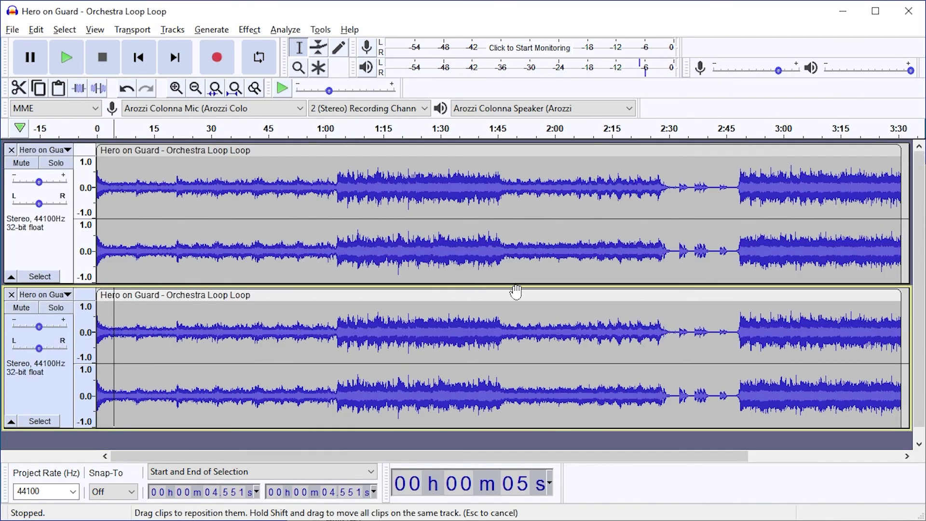
pyautogui.moveTo(877, 299); pyautogui.dragTo(802, 262)
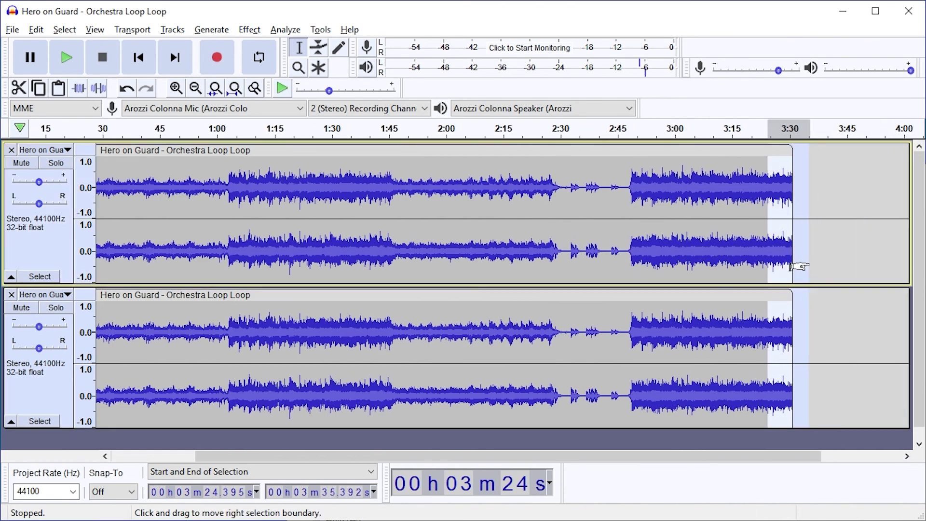
pyautogui.hotkey('ctrl', 'e')
pyautogui.hotkey('ctrl', 'e')
pyautogui.moveTo(614, 252); pyautogui.dragTo(381, 262)
pyautogui.hotkey('ctrl', 'e')
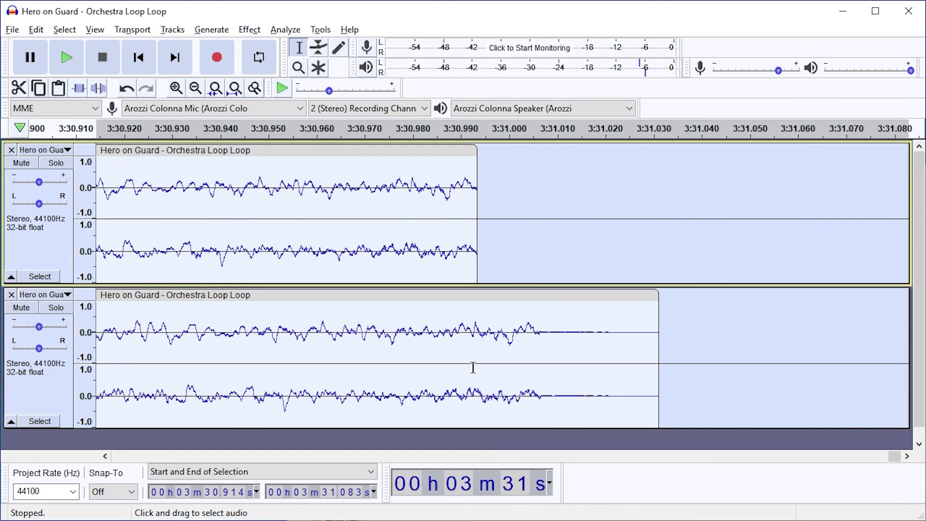
# - Inspect the MP3 track's silent lead-in and its end, then remove the MP3 track
pyautogui.click(433, 352)
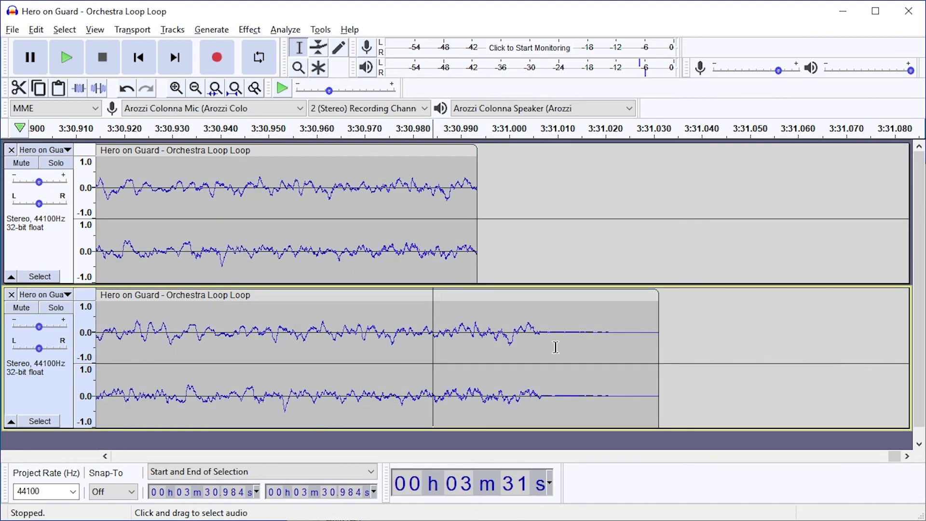
pyautogui.press('Home')
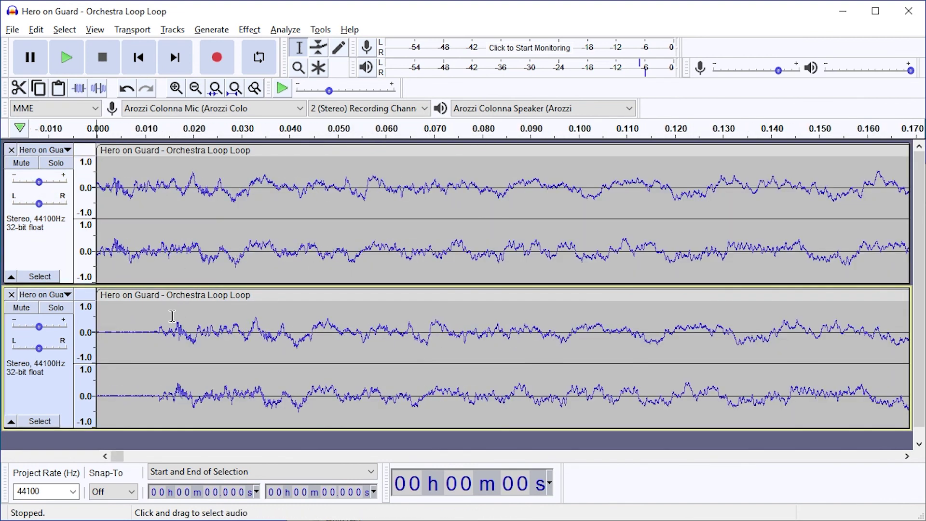
pyautogui.moveTo(158, 327); pyautogui.dragTo(101, 332)
pyautogui.press('Right')
pyautogui.press('End')
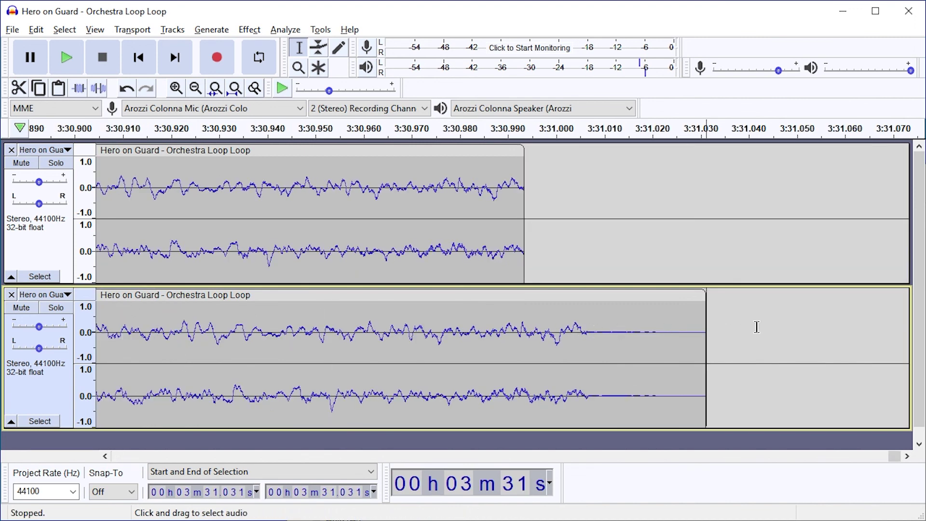
pyautogui.click(11, 295)
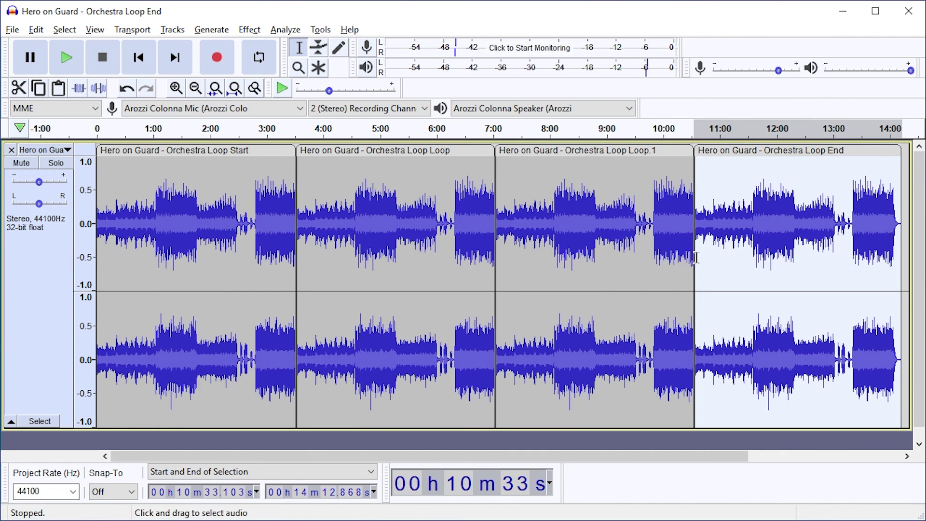
pyautogui.click(752, 214)
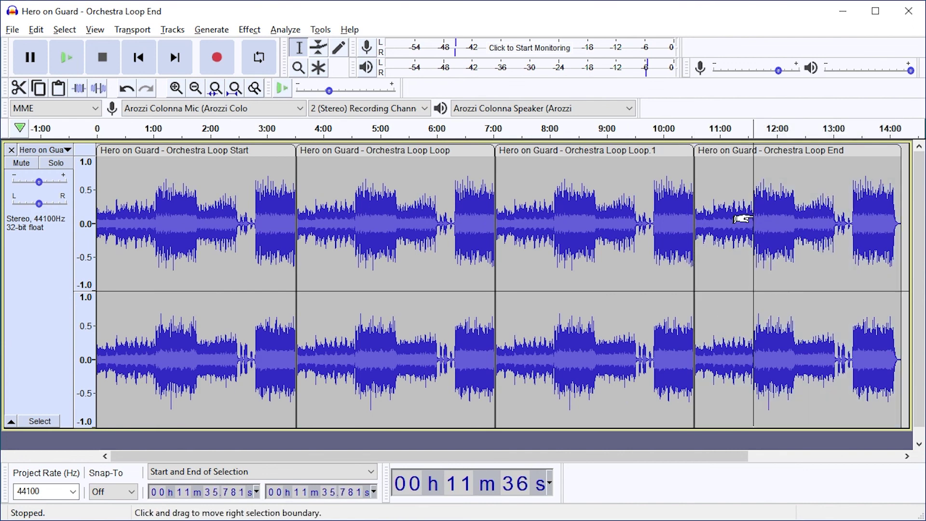